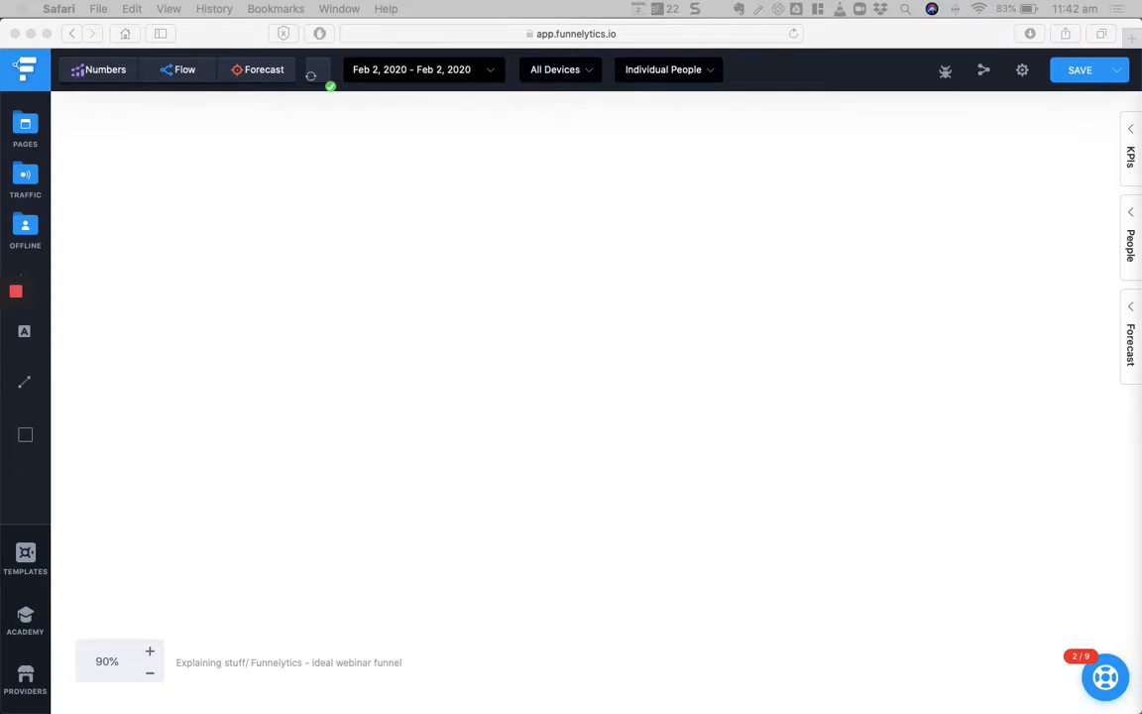
Step: Bring up the minimised Ideal webinar 3 map, enlarge its window to review the full funnel, and minimise it again
key(ctrl+Up)
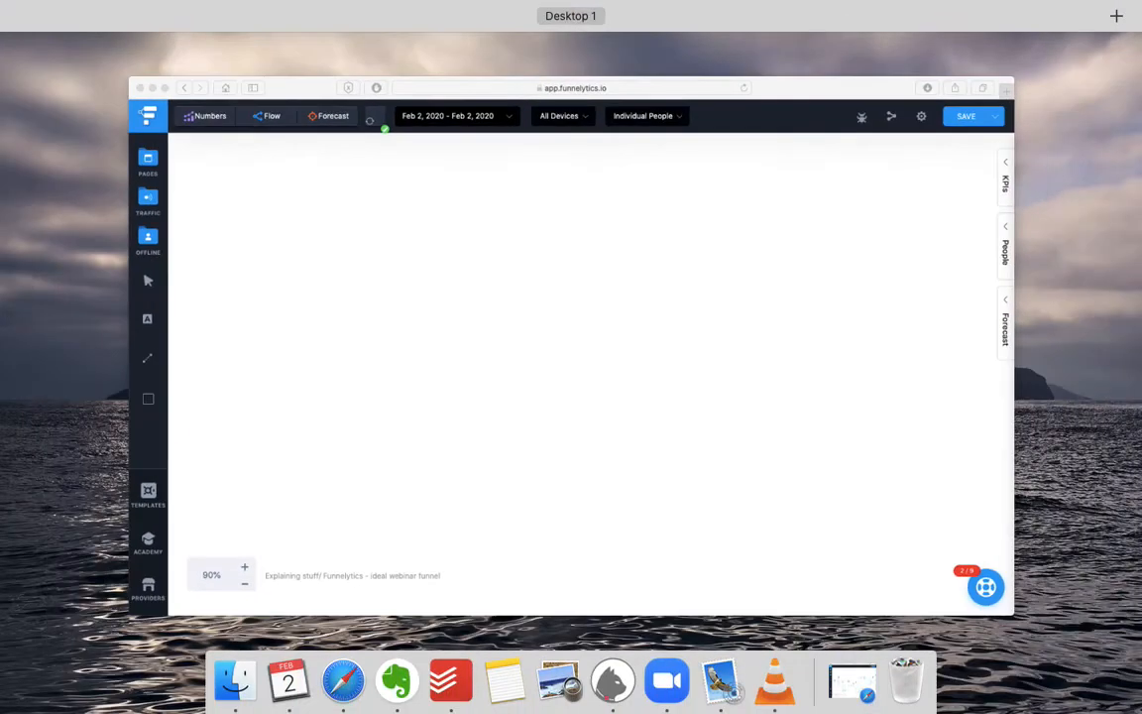
click(853, 674)
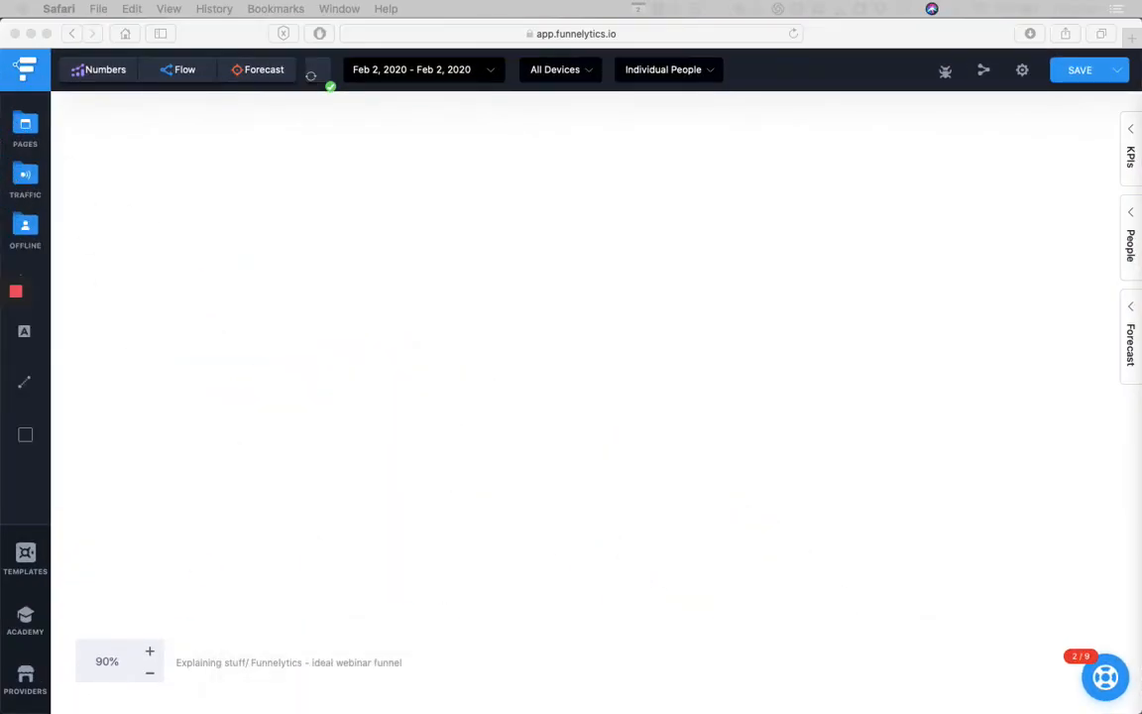
drag(777, 1, 750, 97)
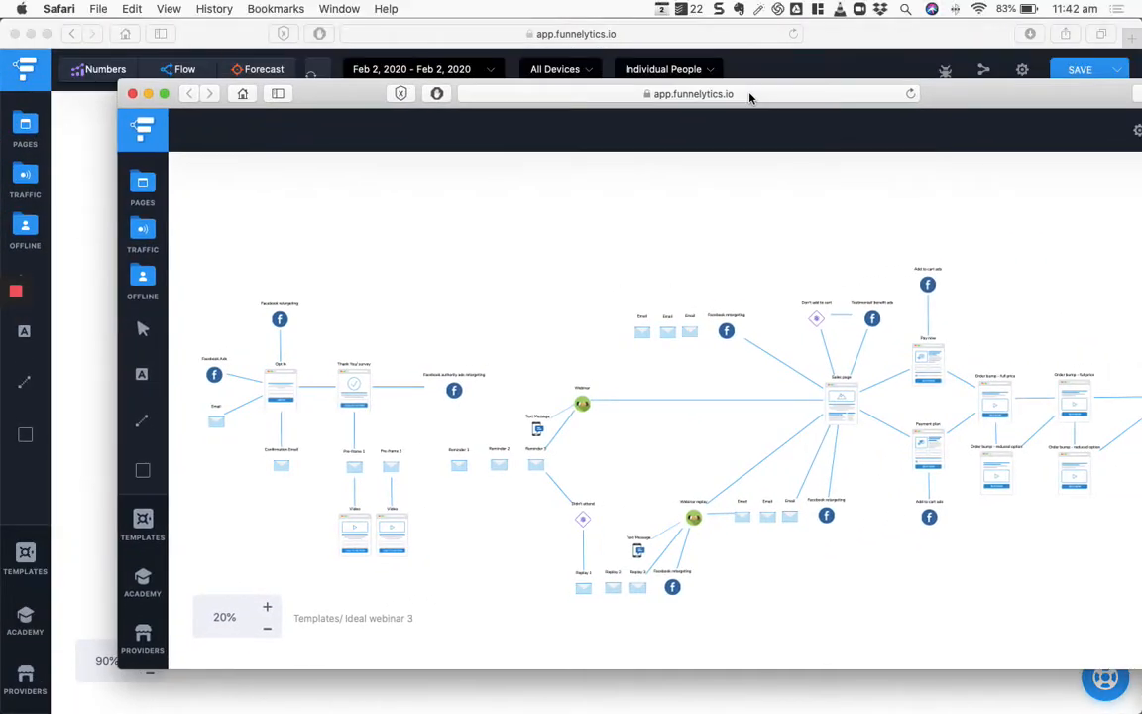
double_click(751, 97)
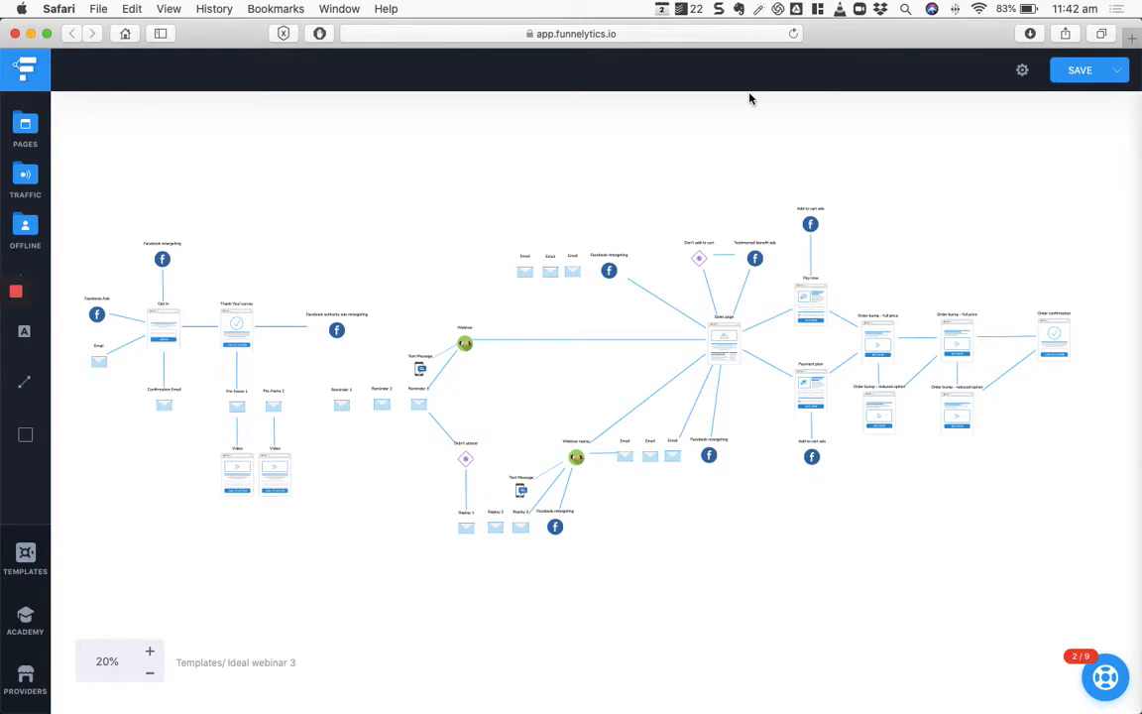
click(30, 33)
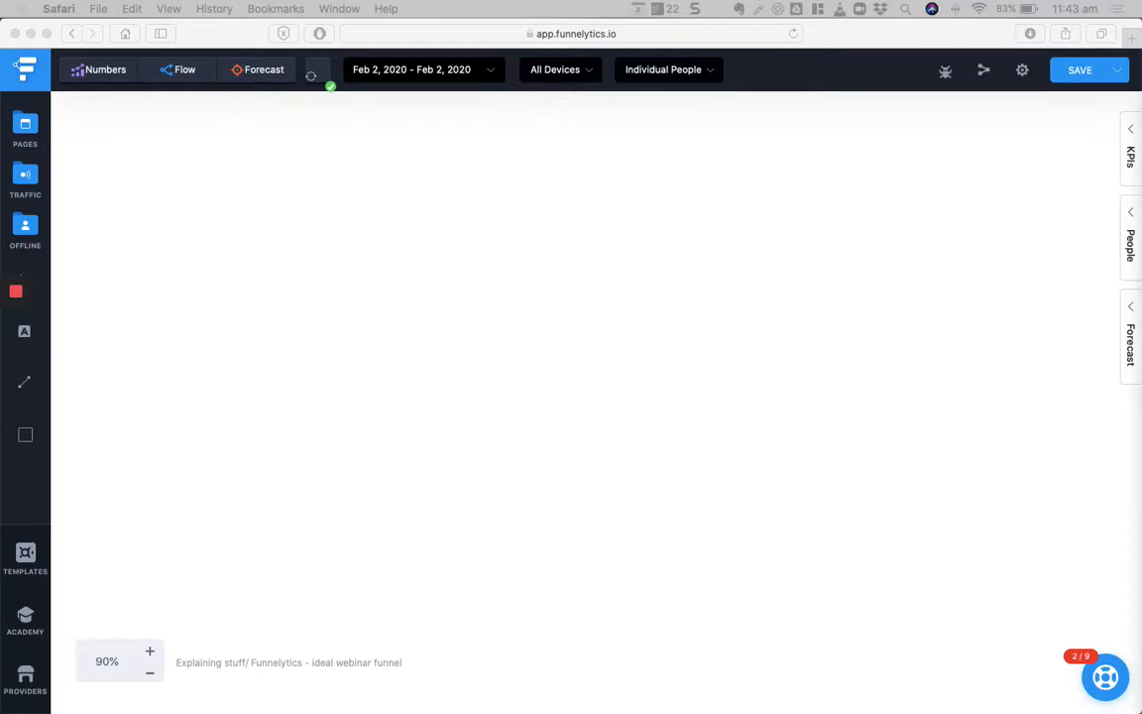
Step: Place a Webinar page on the blank canvas and an Opt In page to its left at about the same height
click(305, 268)
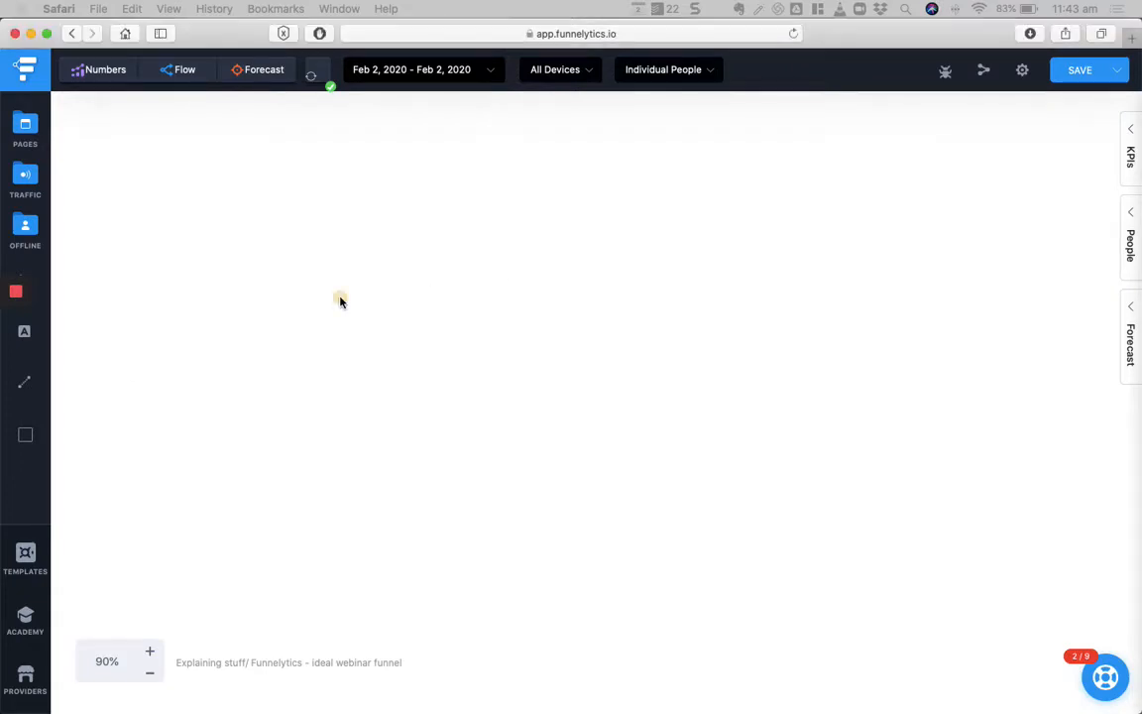
click(30, 188)
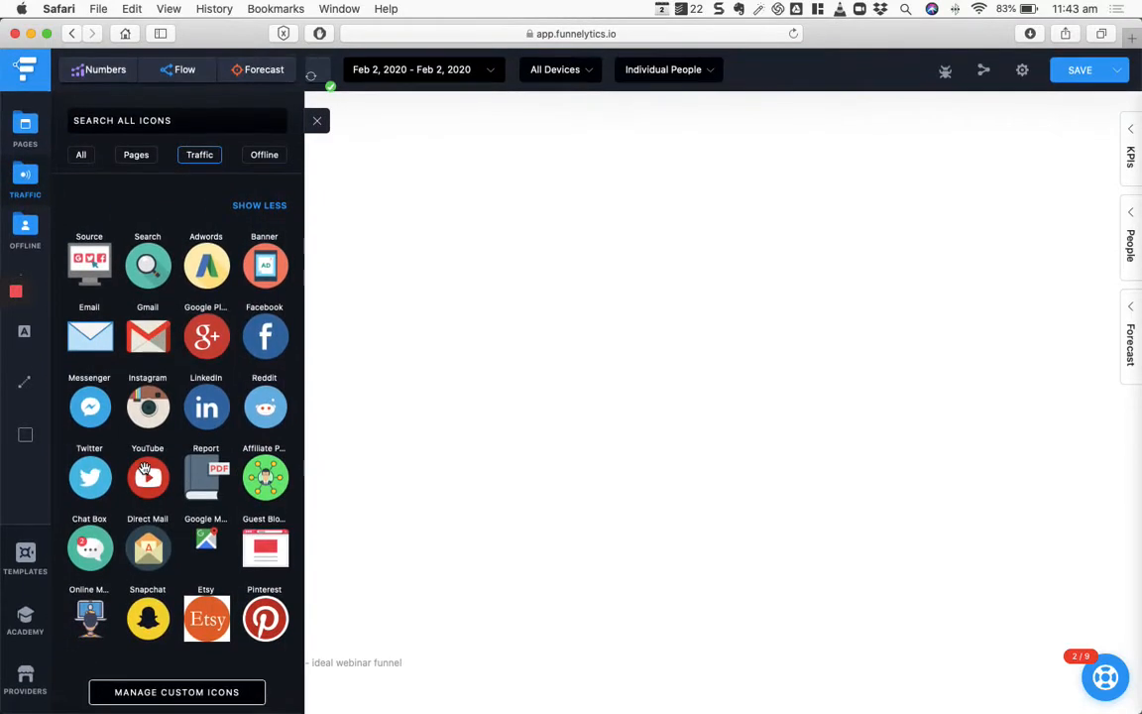
click(30, 129)
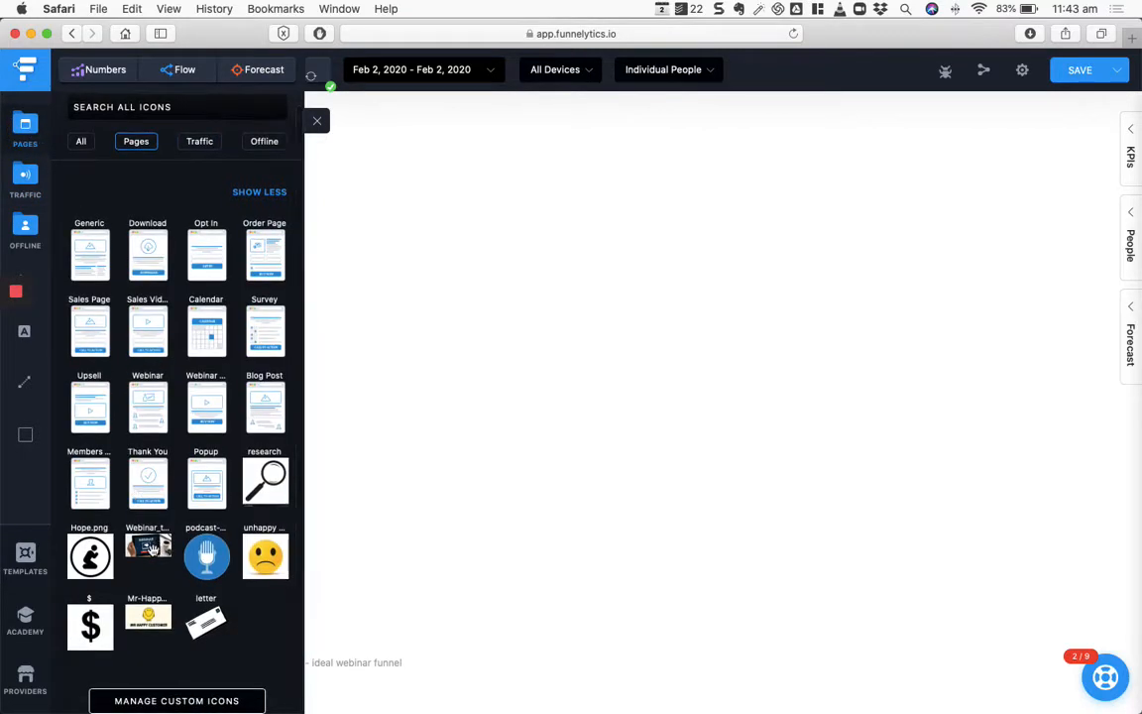
drag(148, 397, 487, 339)
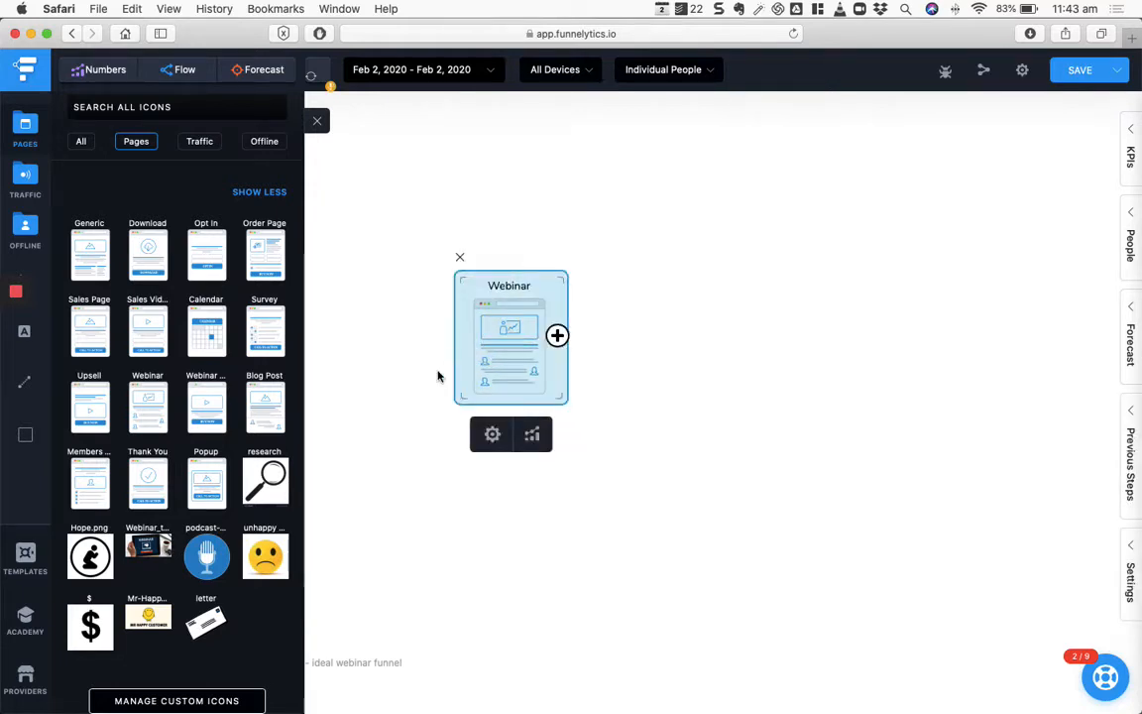
scroll(438, 374, left, 5)
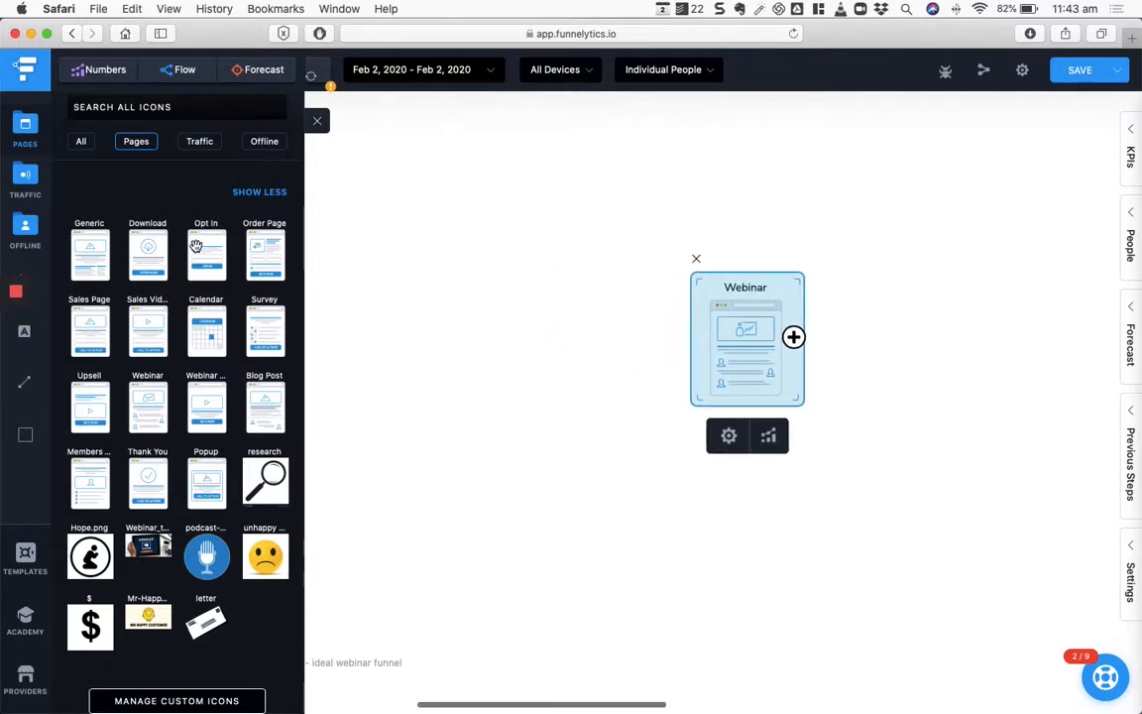
drag(196, 247, 416, 299)
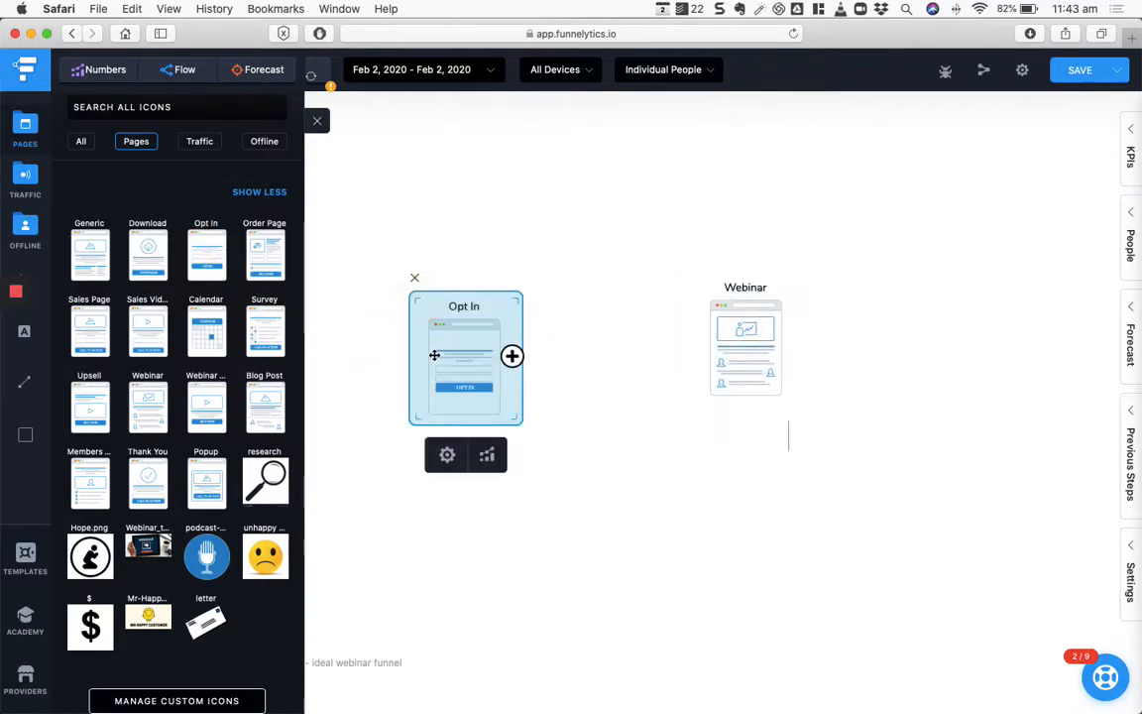
drag(434, 355, 420, 333)
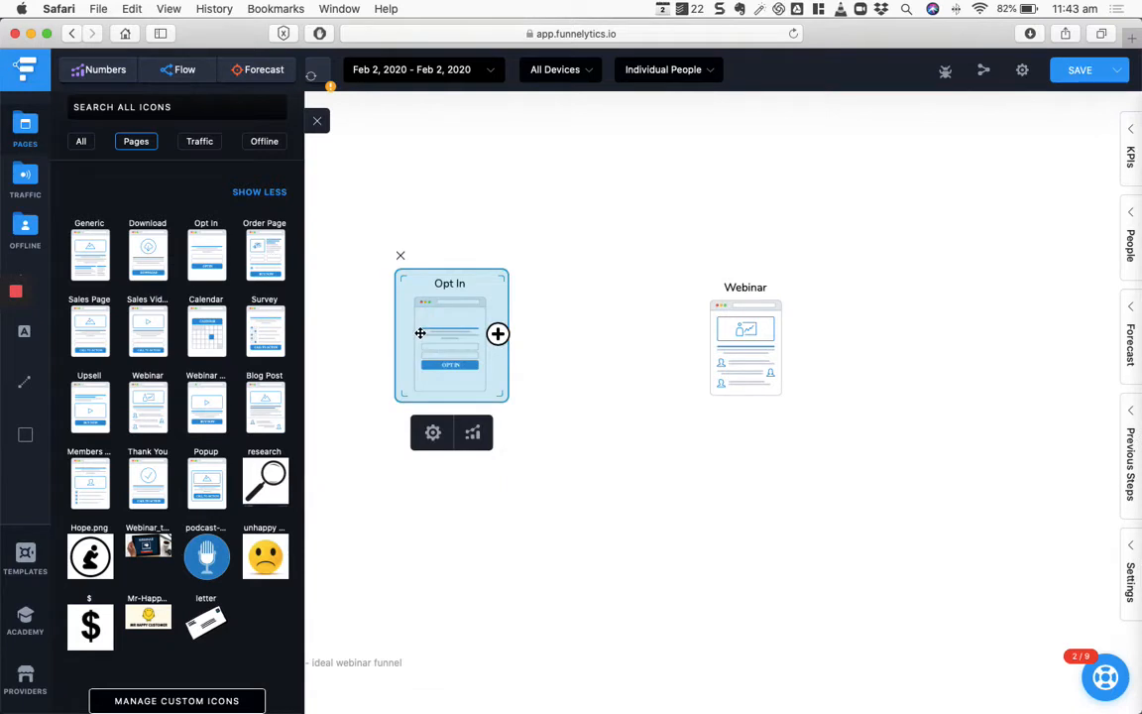
Step: Add a Generic page up and to the left of the Opt In page, with an Email traffic source below it
scroll(421, 333, left, 4)
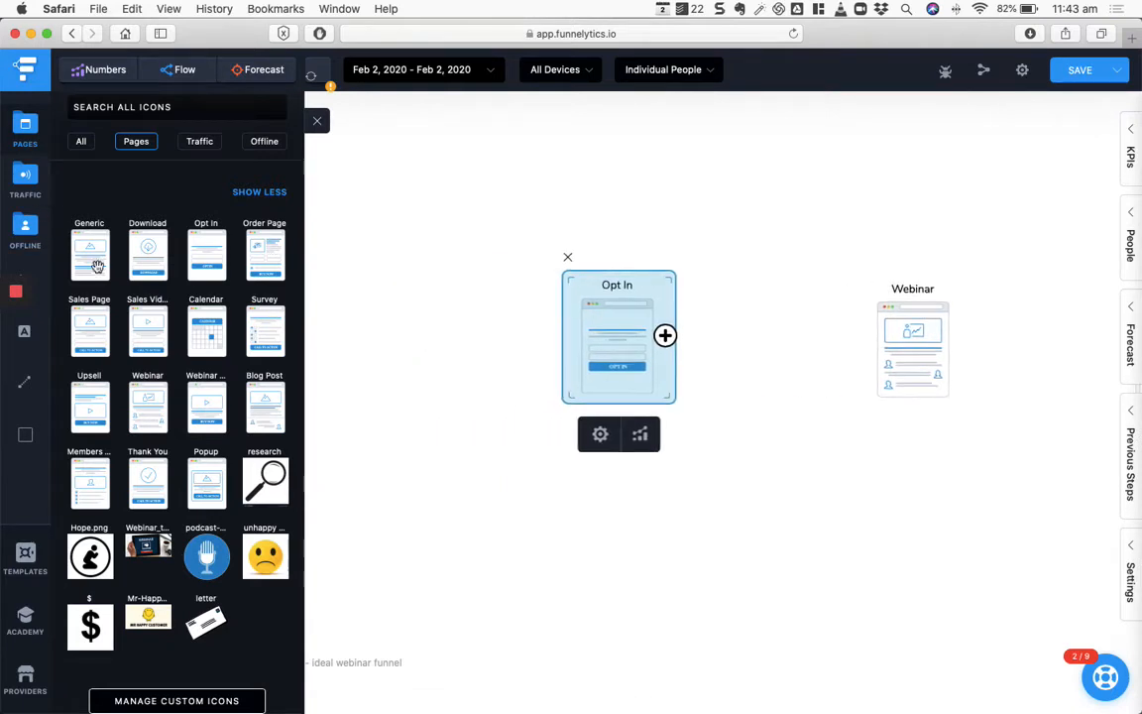
drag(98, 266, 374, 226)
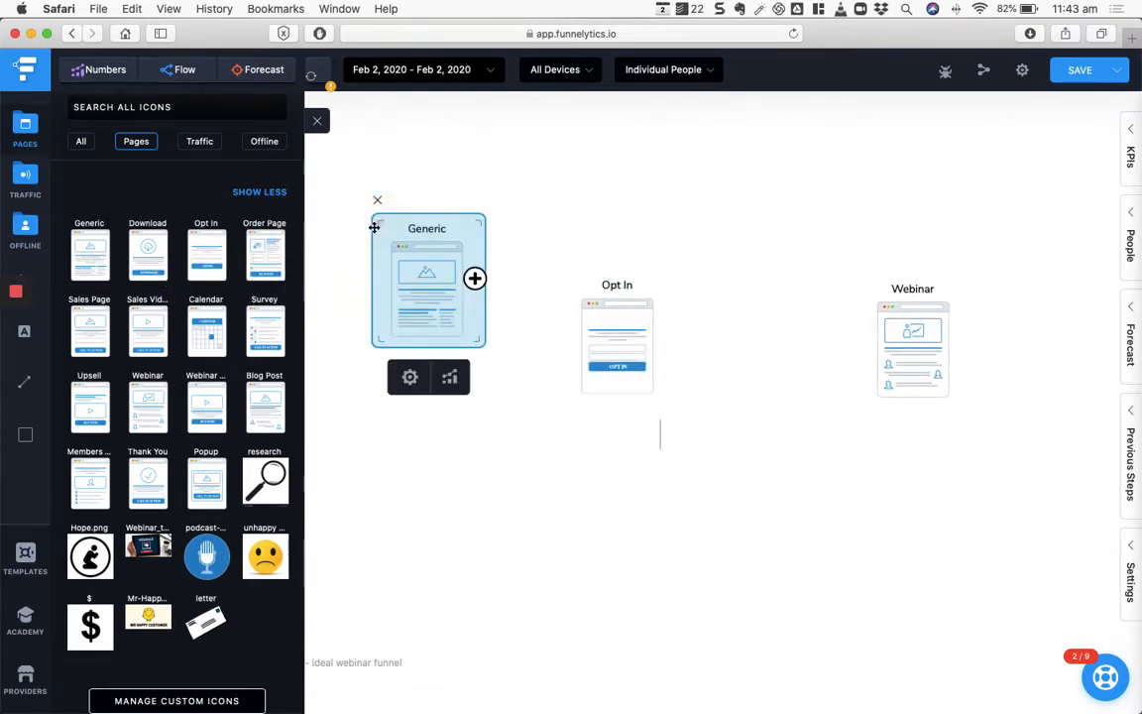
click(28, 159)
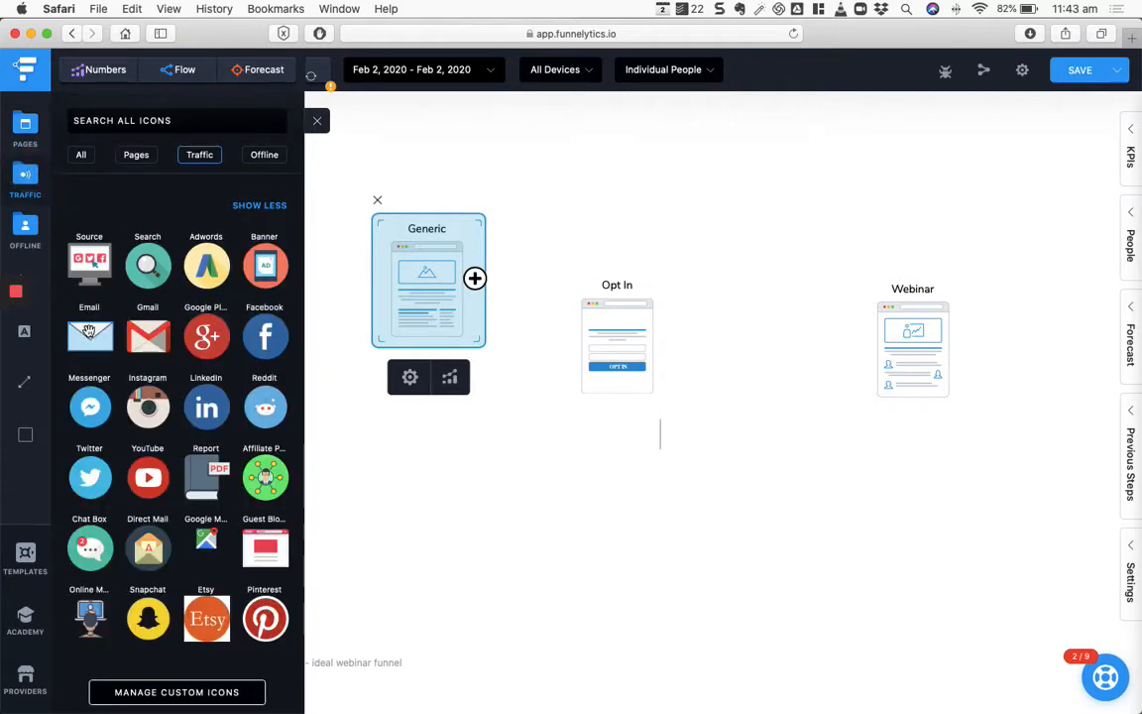
drag(90, 331, 394, 437)
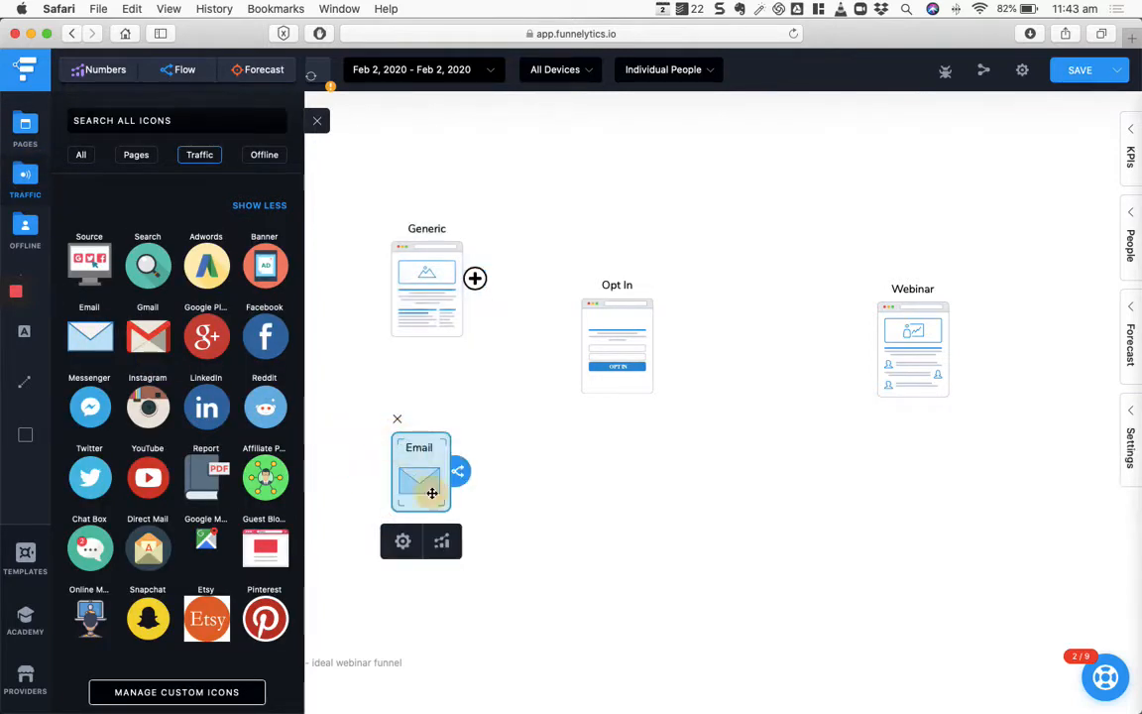
Step: Connect the Email source and the Generic page to the Opt In page, and shift Opt In and Generic slightly left
drag(458, 471, 610, 372)
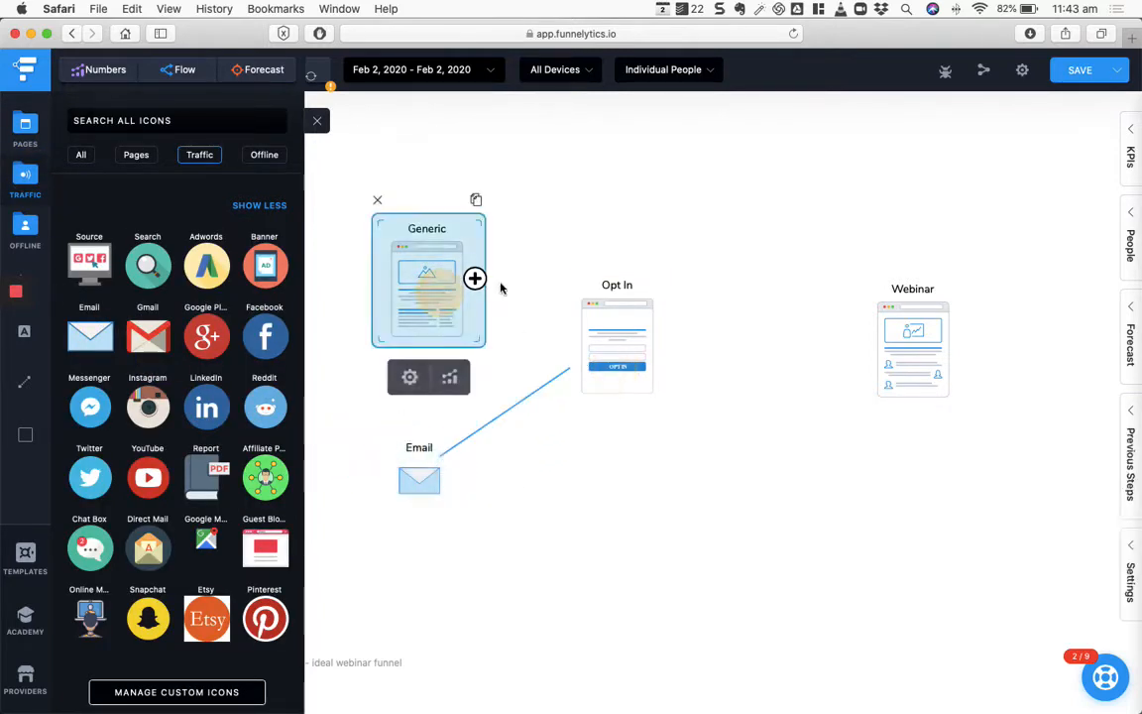
drag(474, 277, 577, 372)
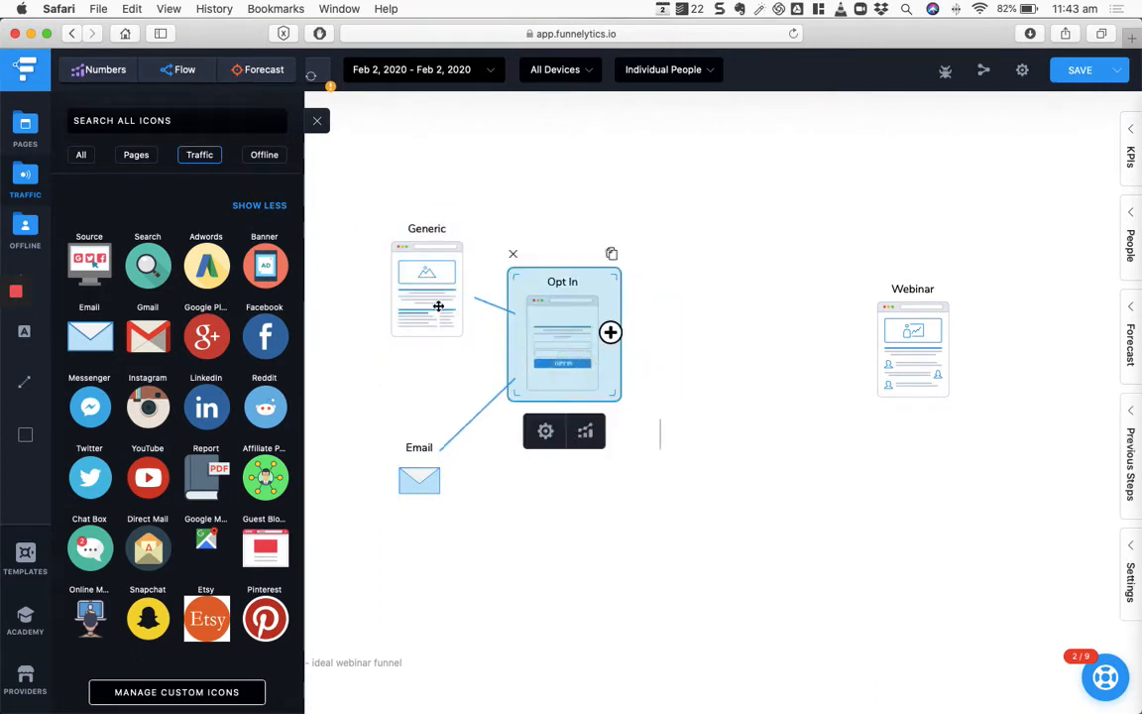
drag(432, 302, 415, 302)
Step: Rename the Generic page to Website
double_click(403, 272)
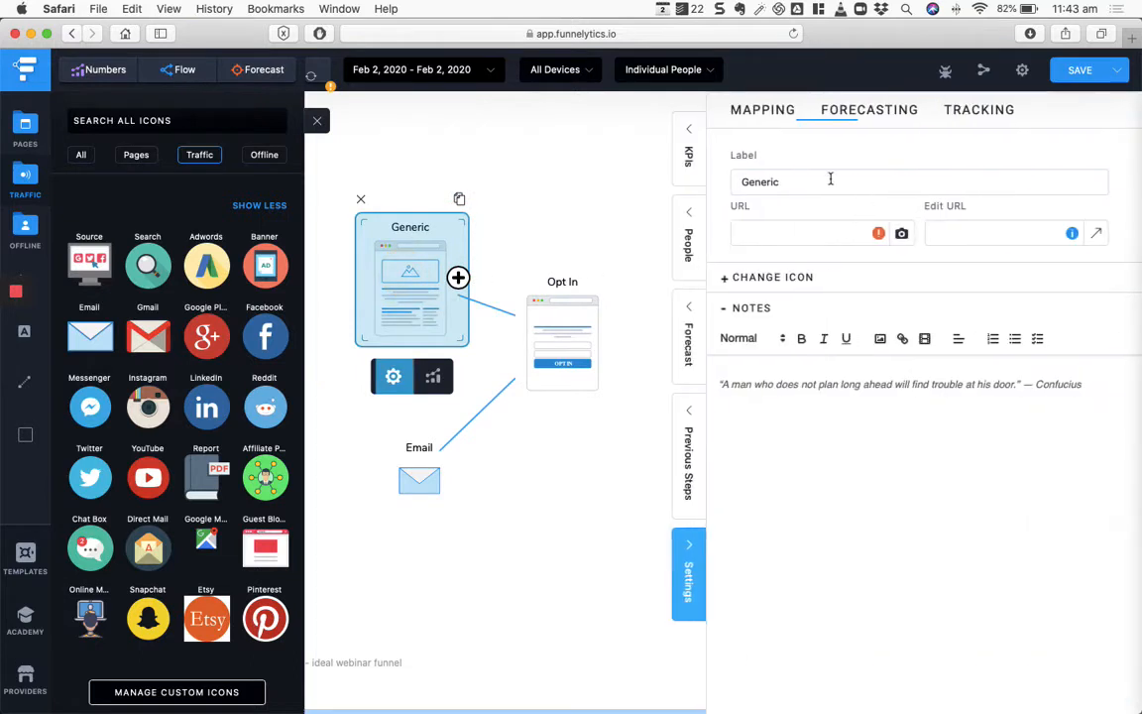
click(806, 191)
double_click(807, 190)
text(We)
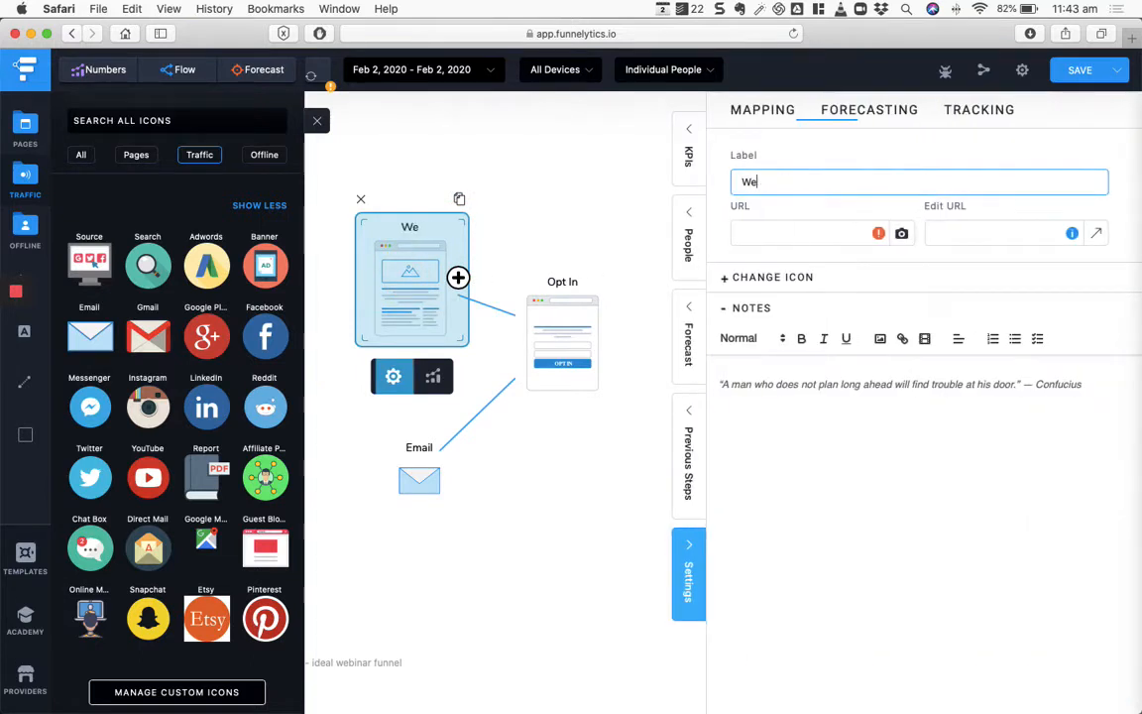
text(sbsite)
click(566, 495)
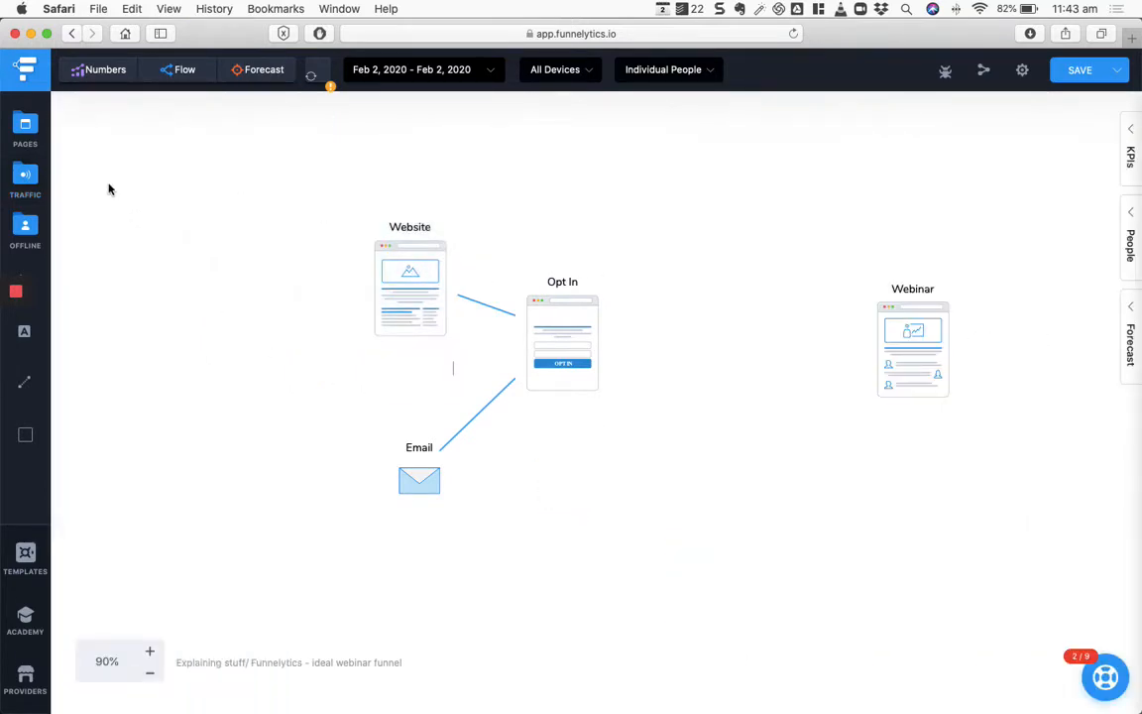
Step: Add a Thank You page right of the Opt In page, connect Opt In to it, and align the two
click(34, 137)
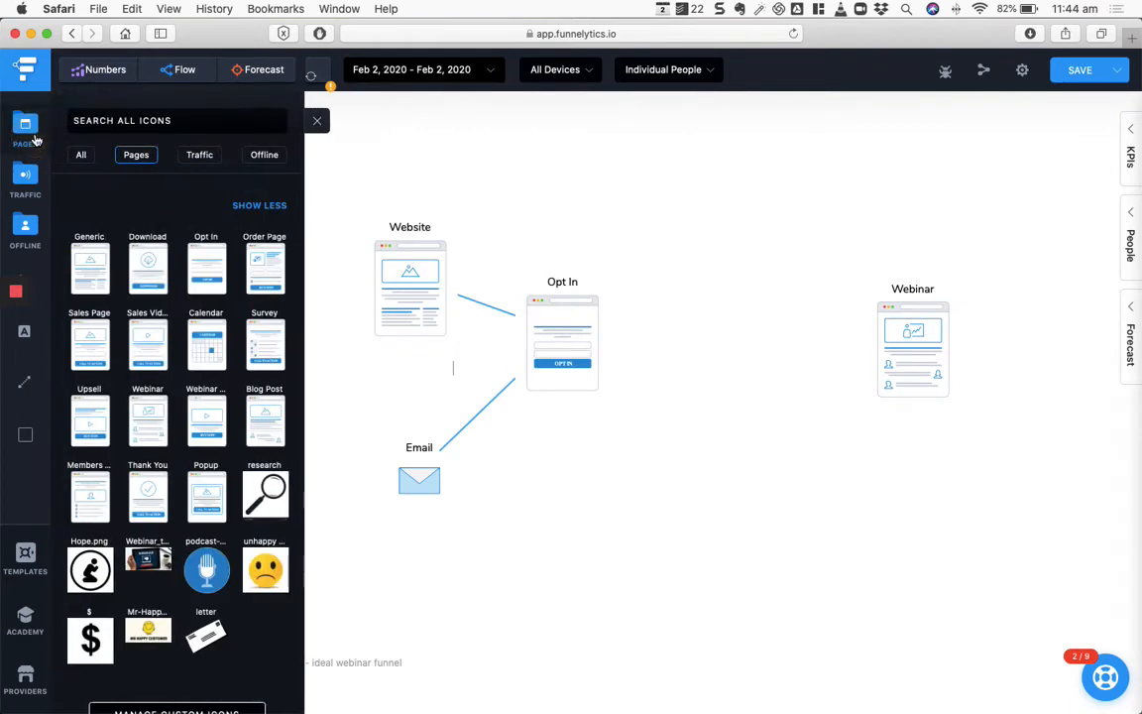
drag(149, 493, 645, 303)
click(584, 331)
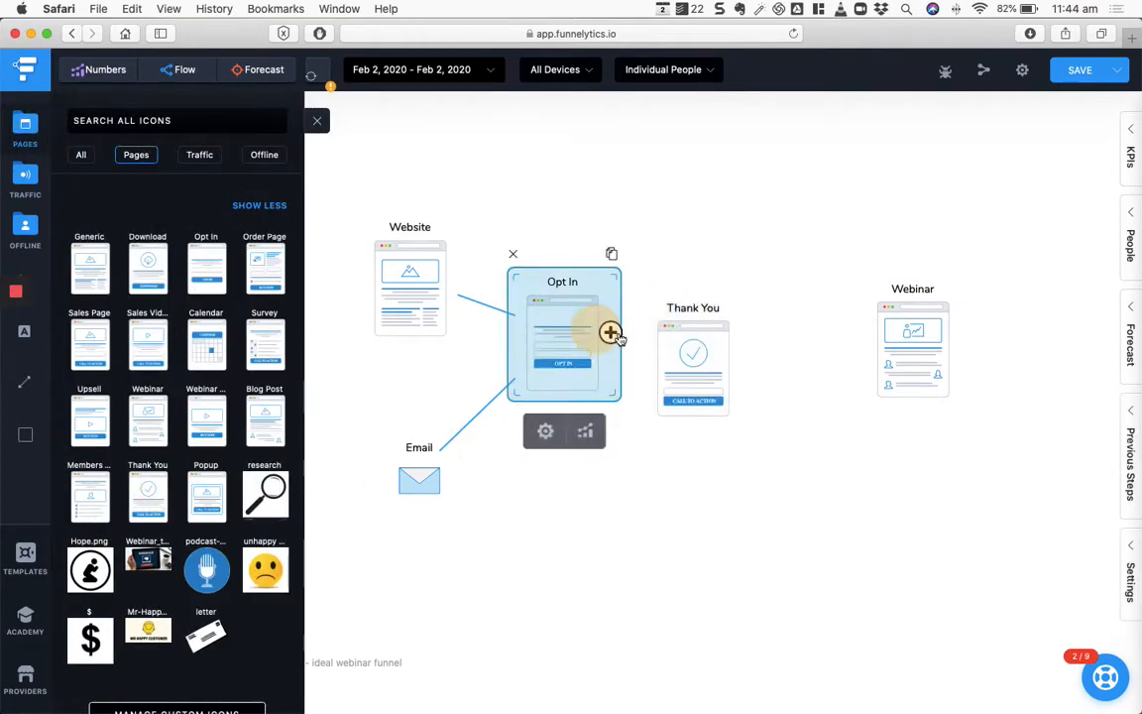
drag(691, 349, 685, 340)
Step: Move the Webinar page up slightly so it sits level with the Thank You page
scroll(783, 475, right, 4)
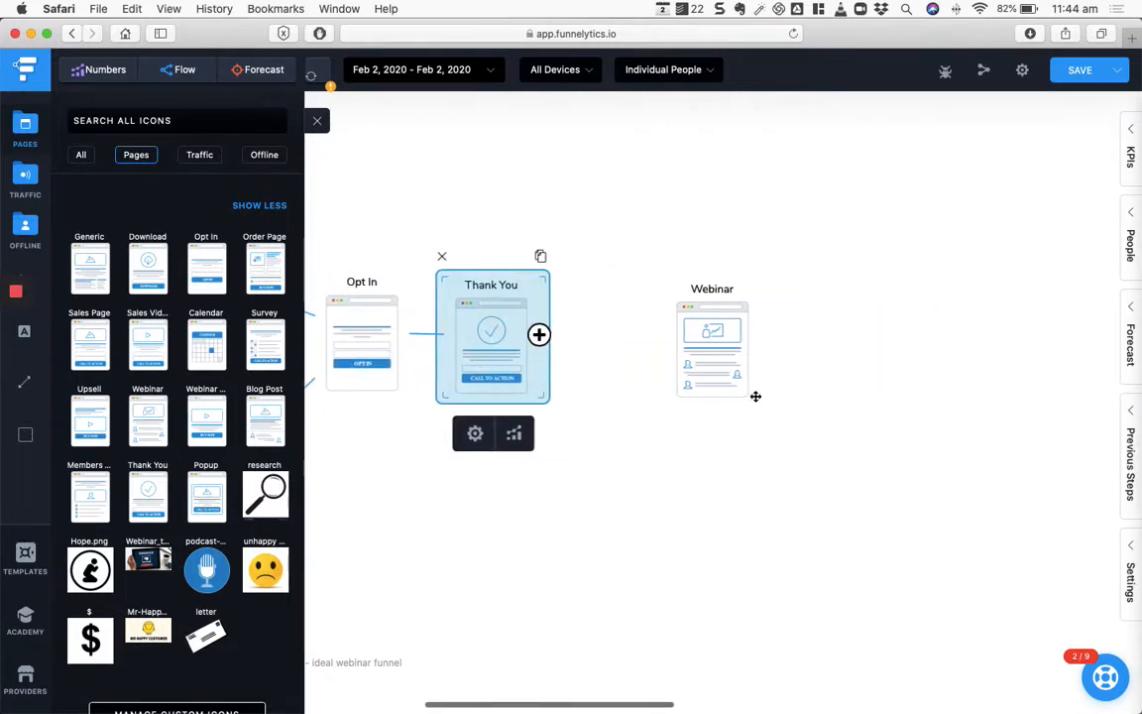
click(718, 359)
click(635, 473)
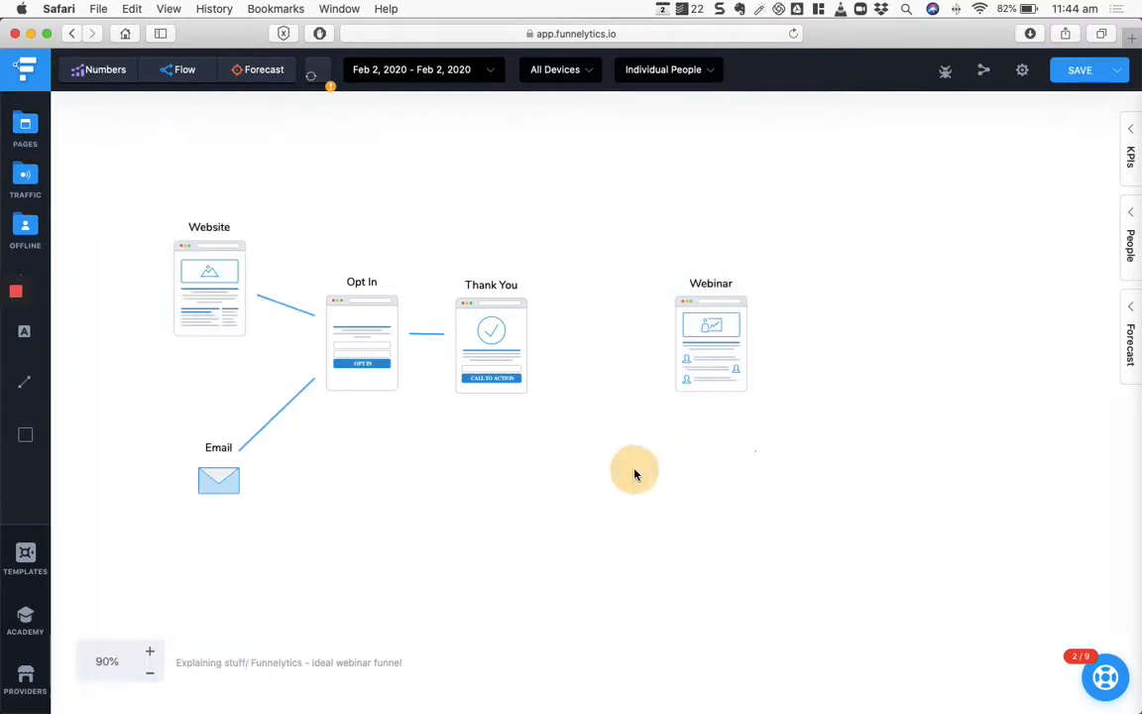
Step: Add a Sales Page to the right of the Webinar page and connect Webinar to it
scroll(634, 472, right, 8)
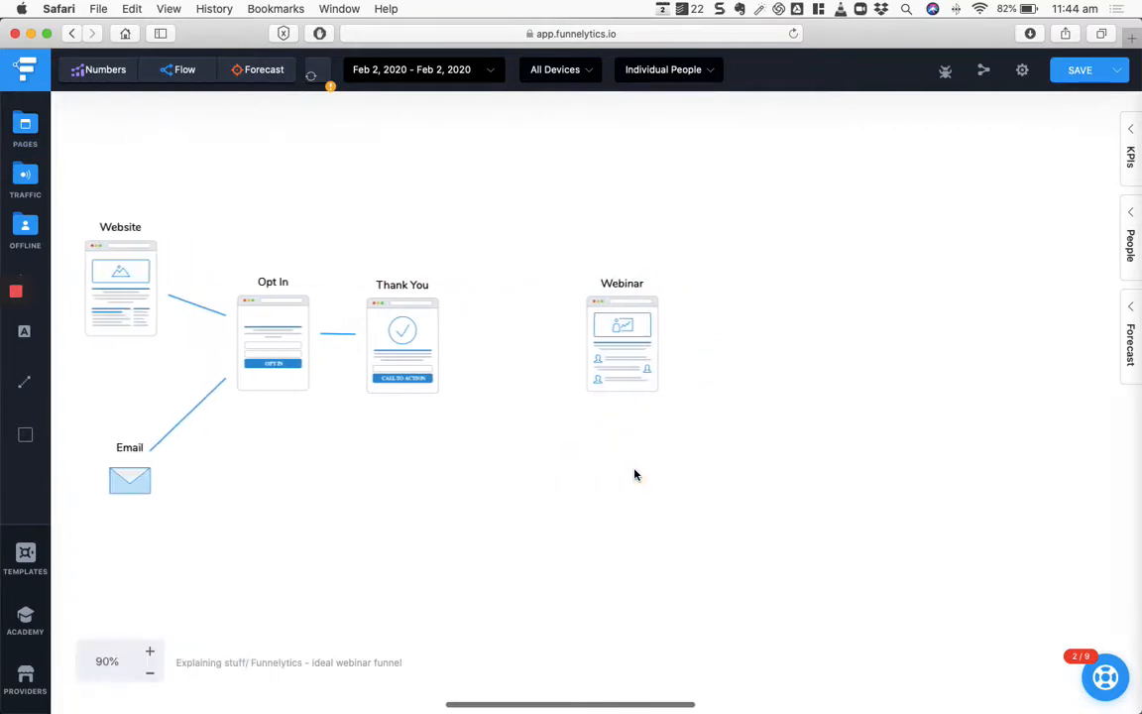
click(26, 123)
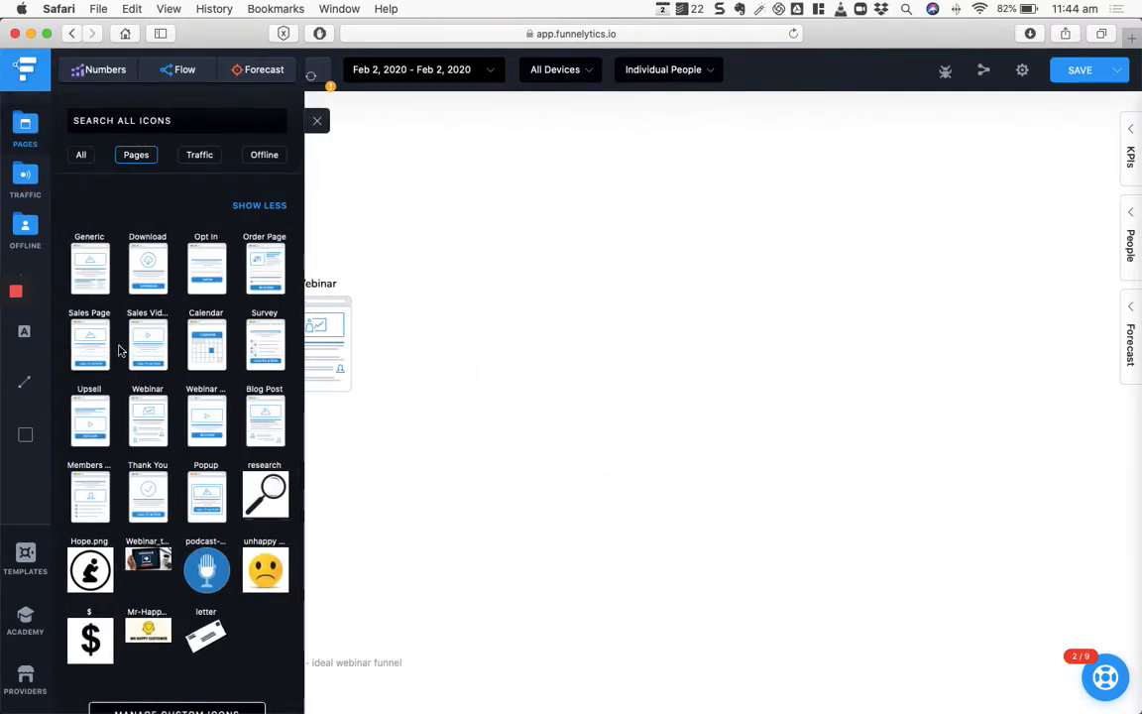
mouse_move(85, 346)
mouse_down()
mouse_move(376, 336)
mouse_move(428, 300)
mouse_move(475, 359)
mouse_move(474, 338)
mouse_up()
click(327, 325)
mouse_move(365, 333)
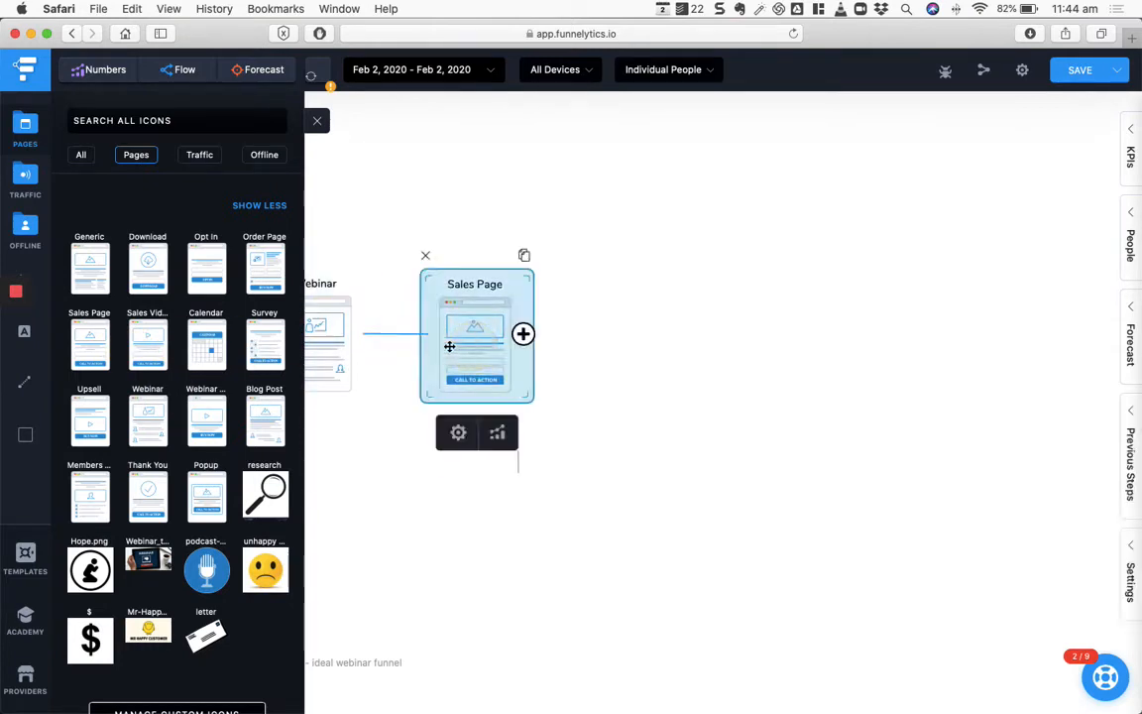
Step: Add an Order Page to the right of the Sales Page, connect Sales Page to it, and align it with the row
drag(263, 263, 621, 300)
click(474, 354)
mouse_move(532, 337)
click(500, 325)
mouse_move(522, 332)
drag(523, 332, 621, 347)
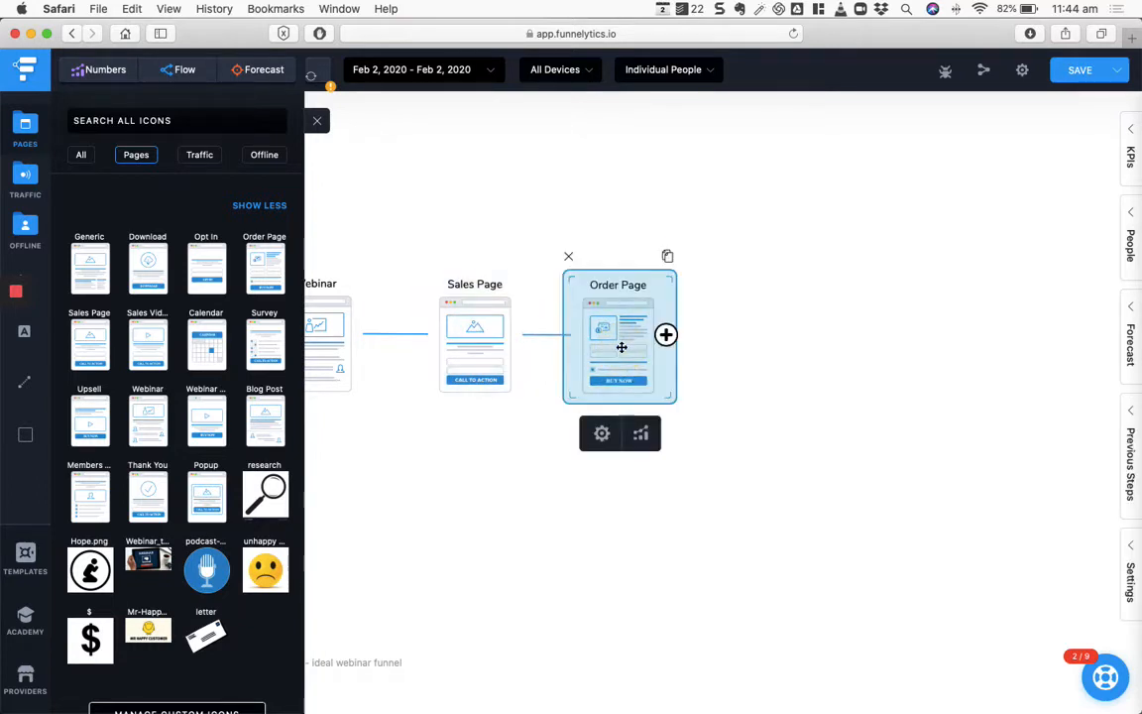
click(469, 592)
Step: Move the Email source up a little, closer to the Website page, and deselect it
scroll(469, 592, left, 5)
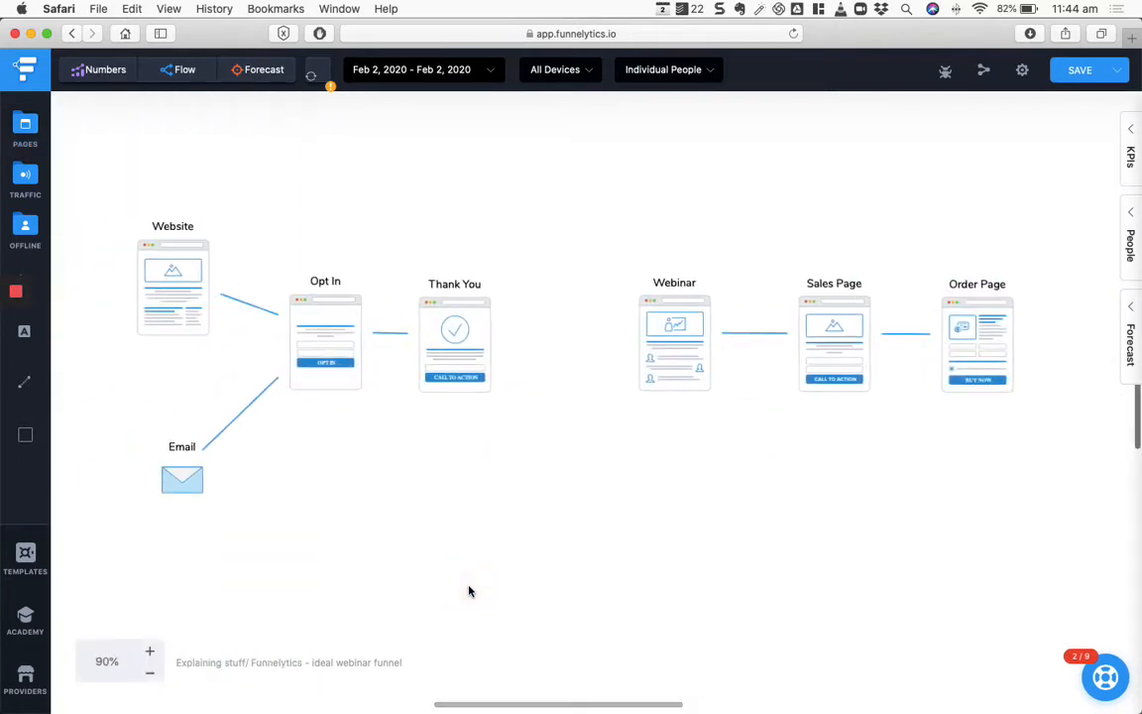
drag(148, 502, 146, 466)
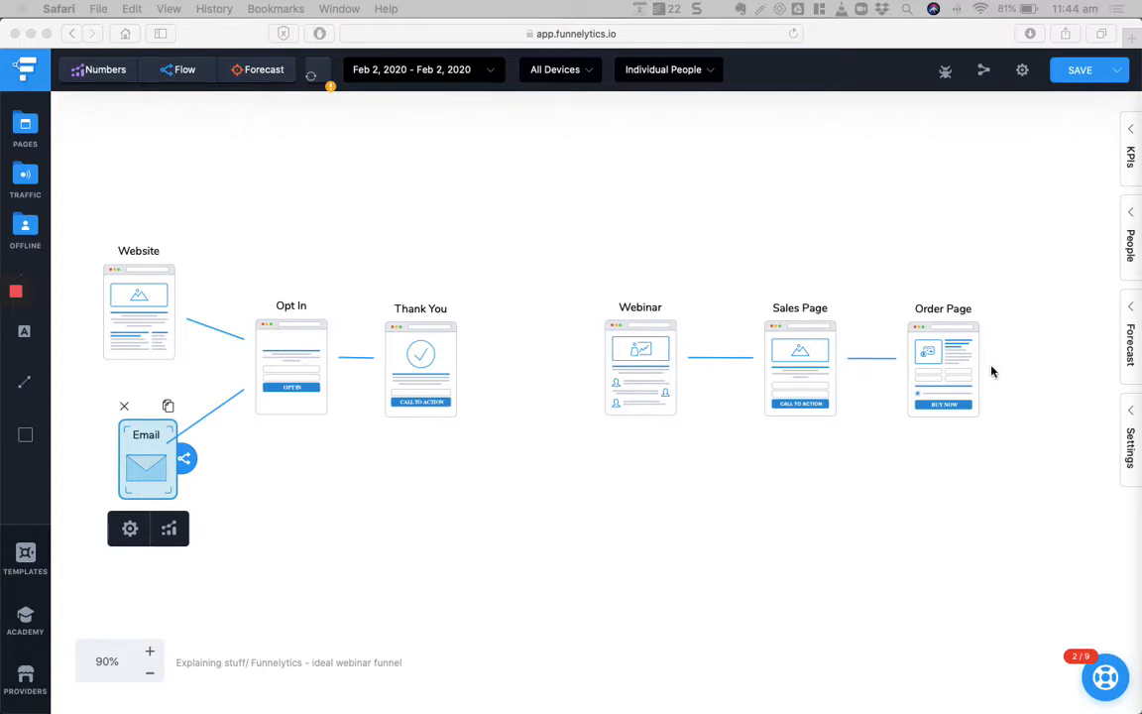
click(512, 517)
click(279, 472)
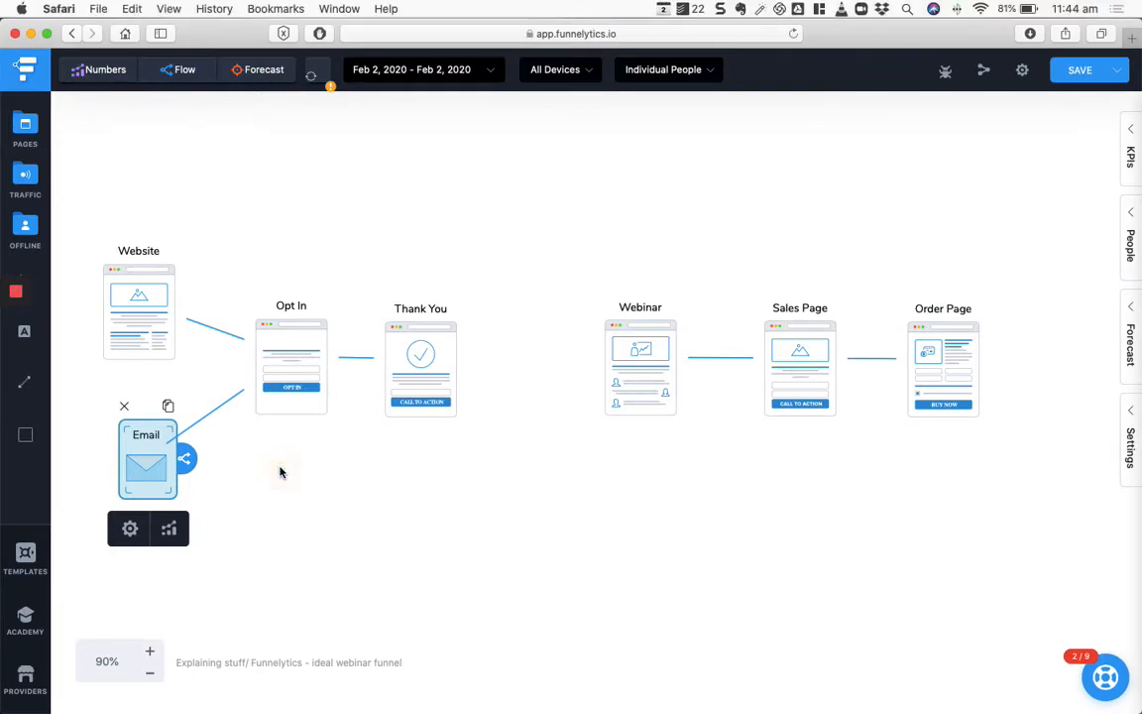
click(279, 472)
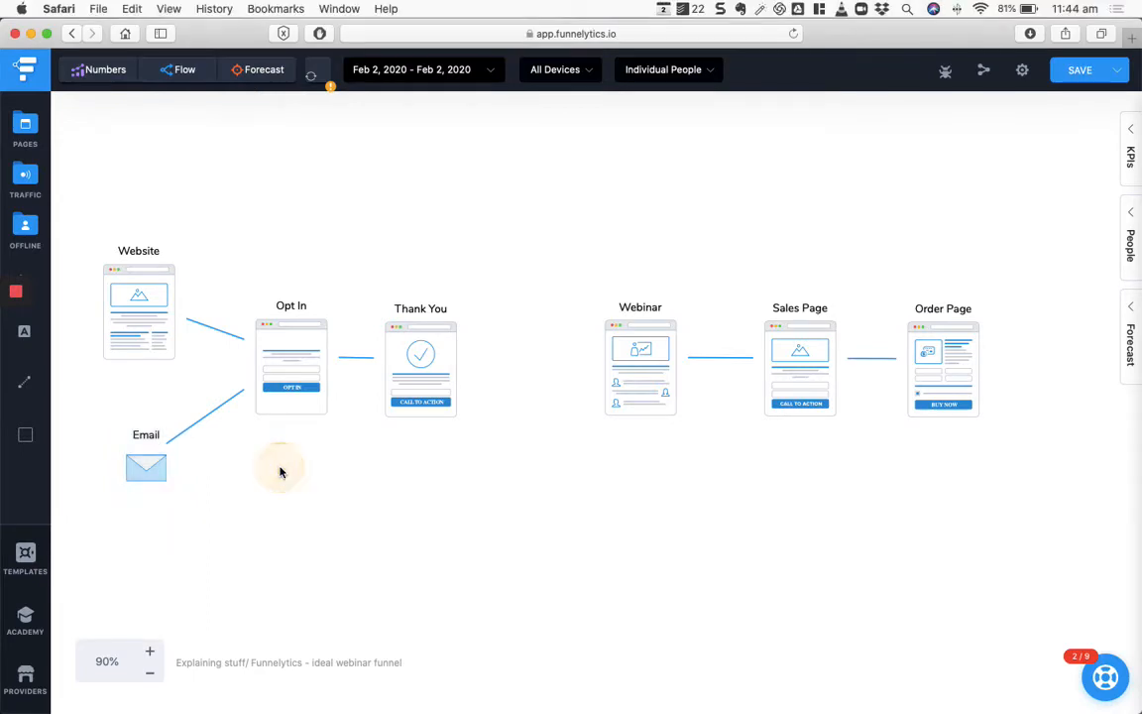
Step: Duplicate the Email source three times and line the copies up in a row below, between the Thank You and Webinar pages
click(131, 455)
drag(166, 405, 574, 512)
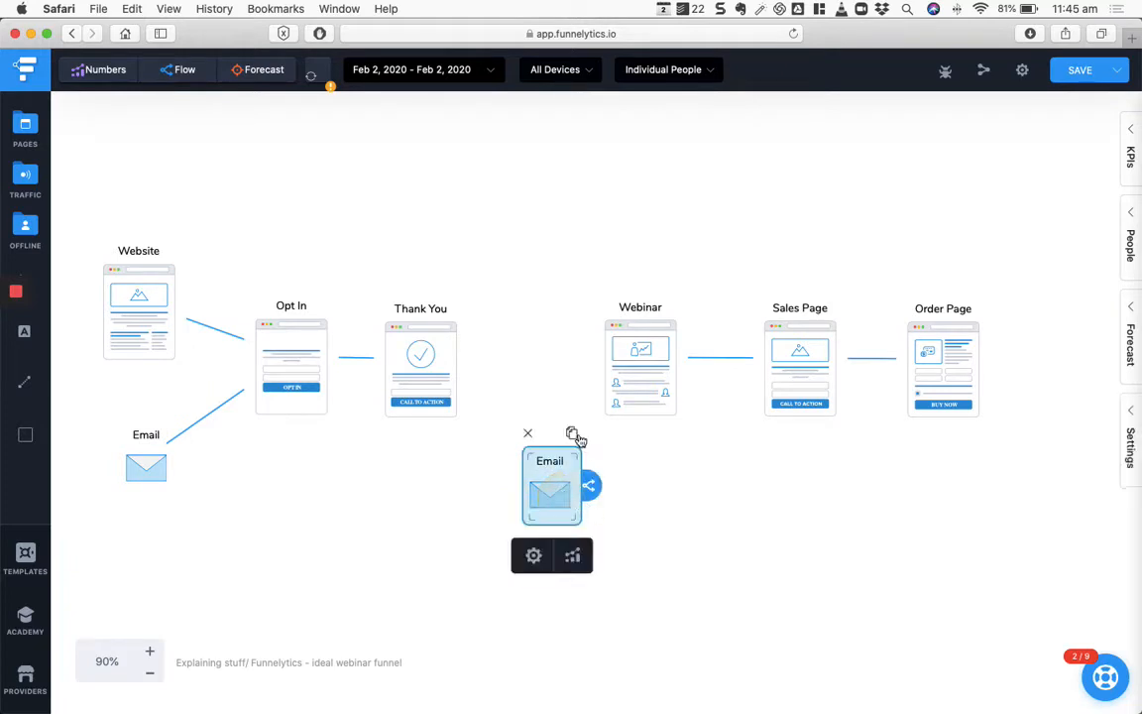
drag(575, 436, 486, 499)
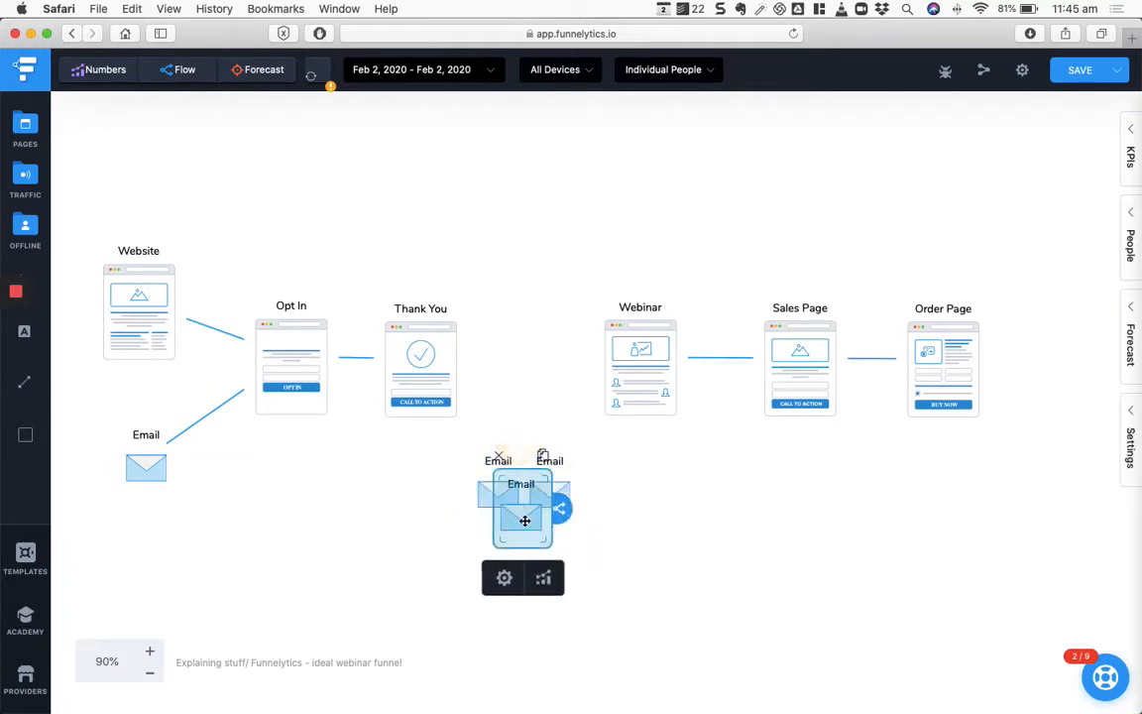
drag(519, 441, 448, 507)
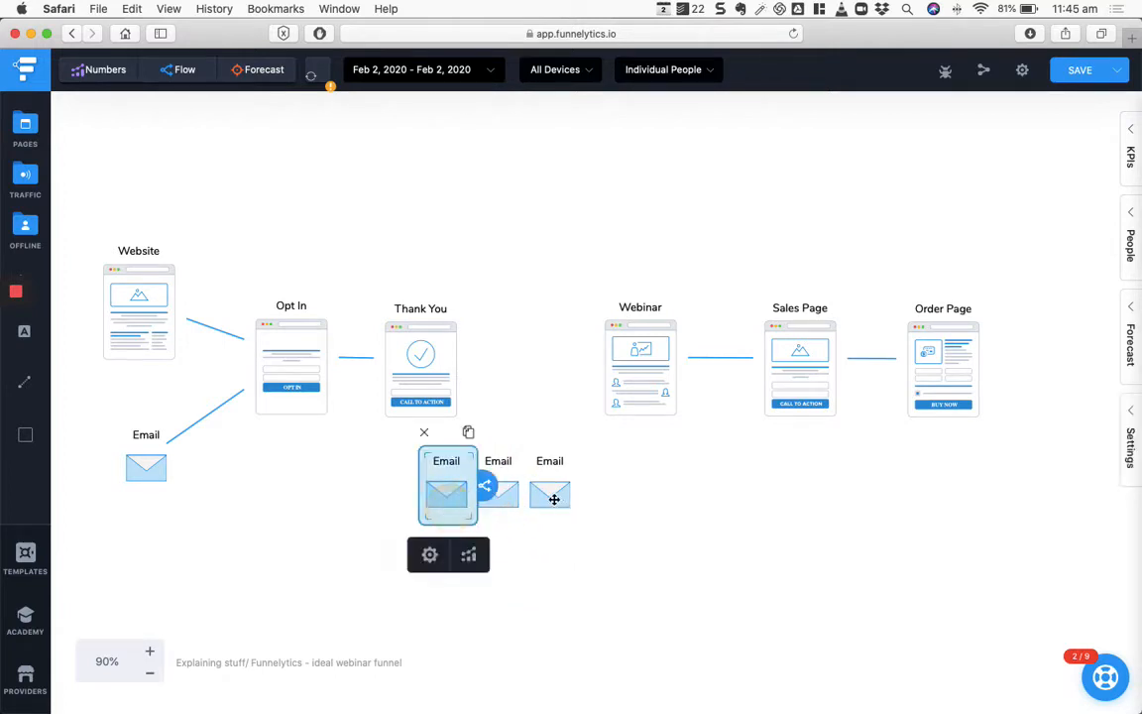
Step: Connect each of the three Email icons in the row to the Webinar page and deselect them
click(554, 499)
drag(588, 485, 649, 372)
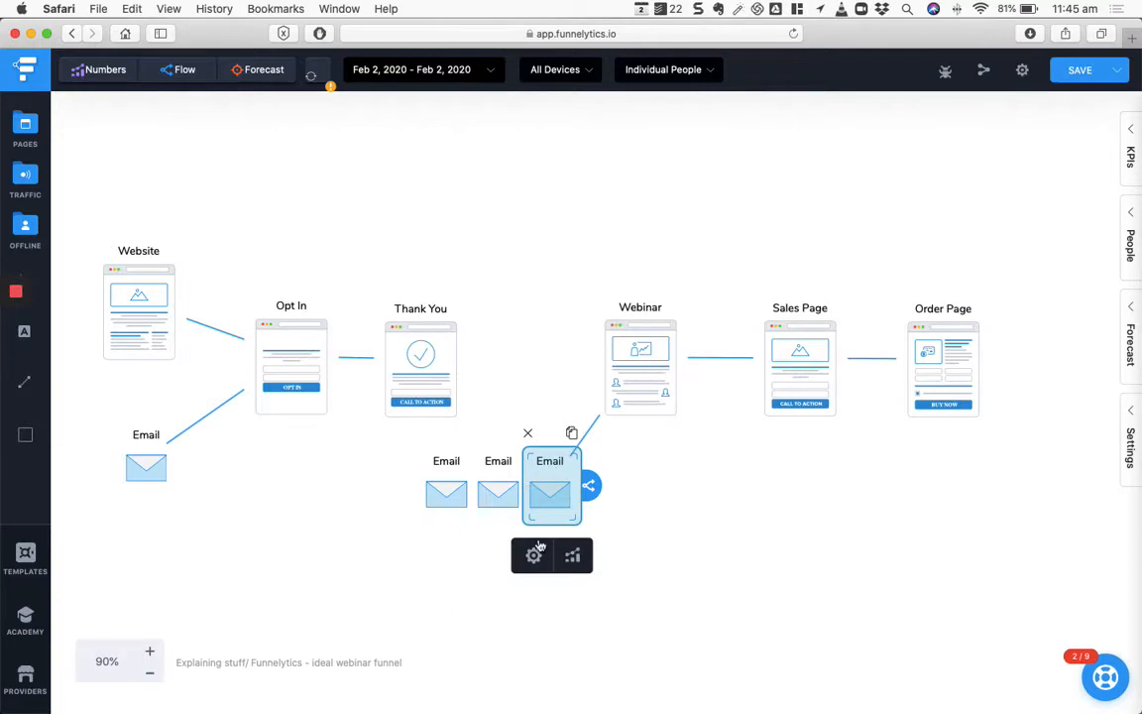
click(498, 491)
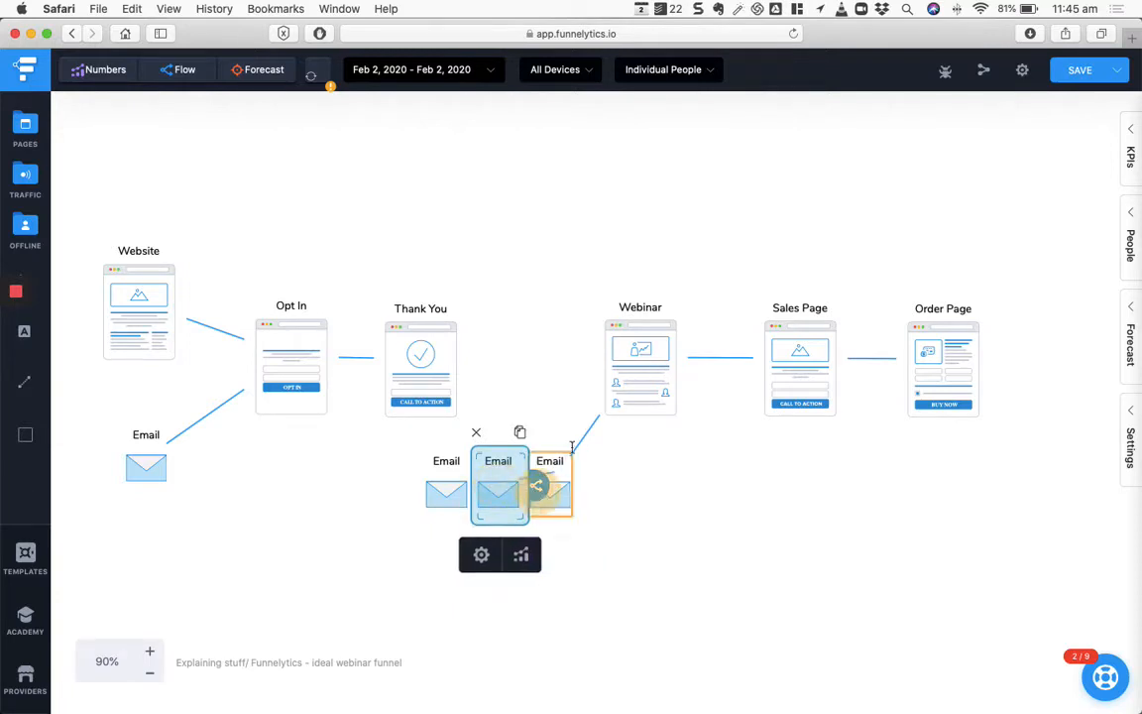
drag(536, 484, 623, 287)
click(444, 501)
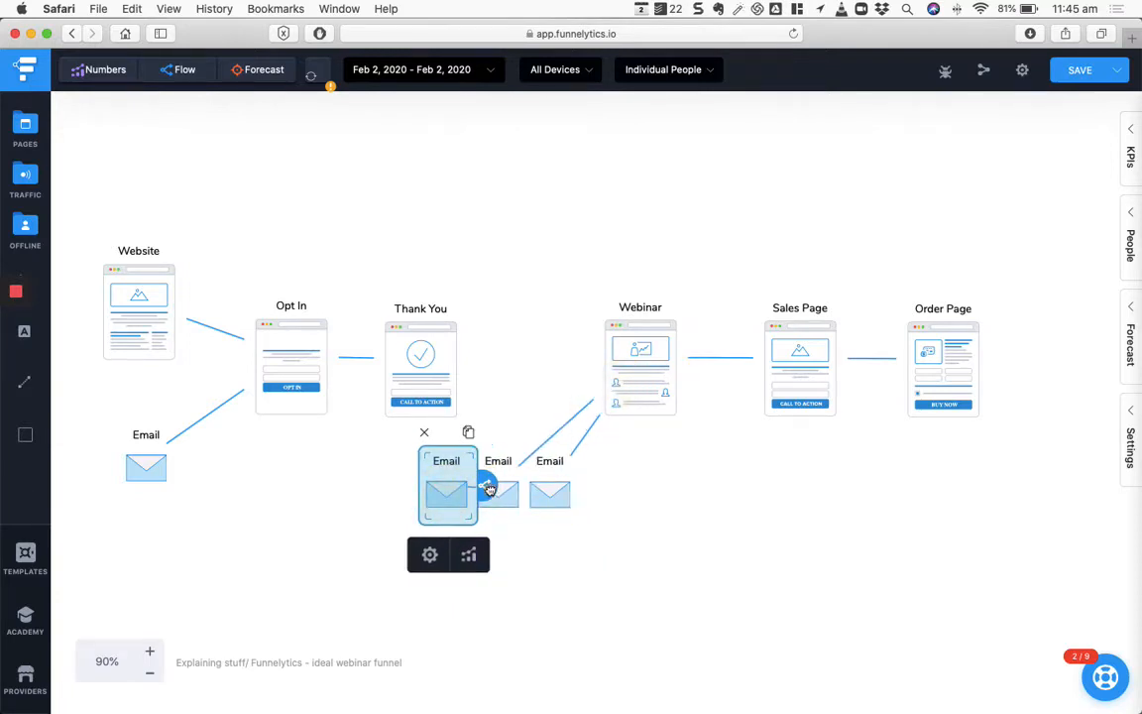
drag(489, 489, 640, 371)
click(654, 584)
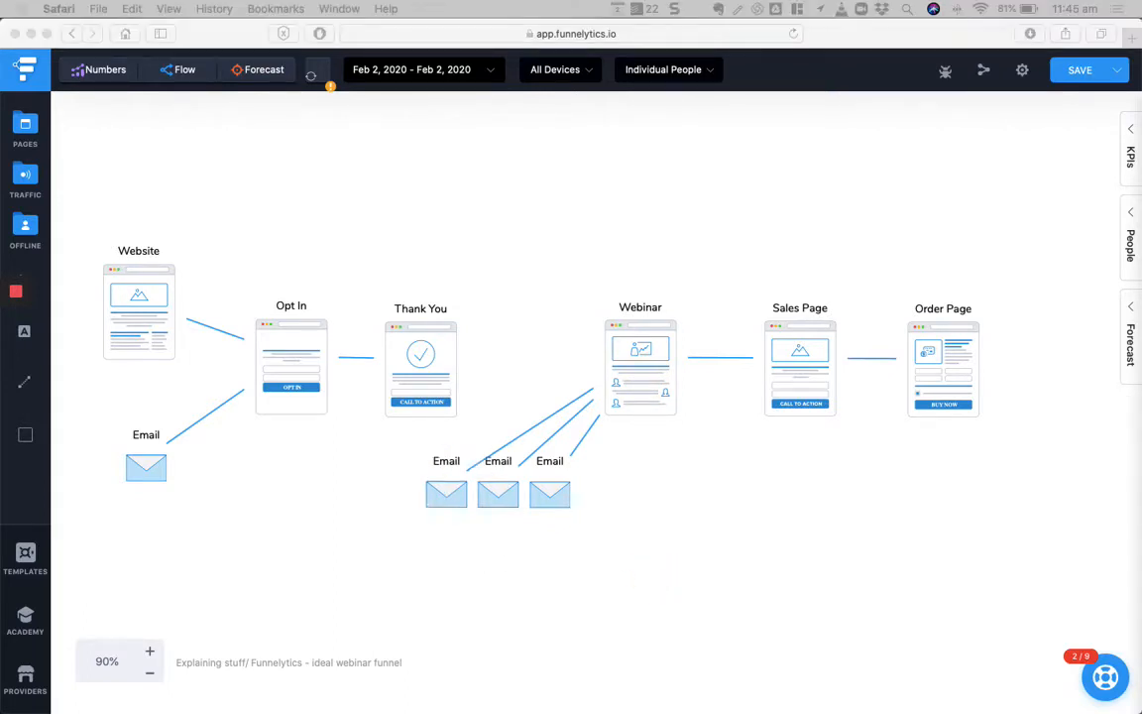
Step: Shift the Website, Email, Opt In and Thank You group left, and put the displaced Email icon back beside the other two
click(393, 373)
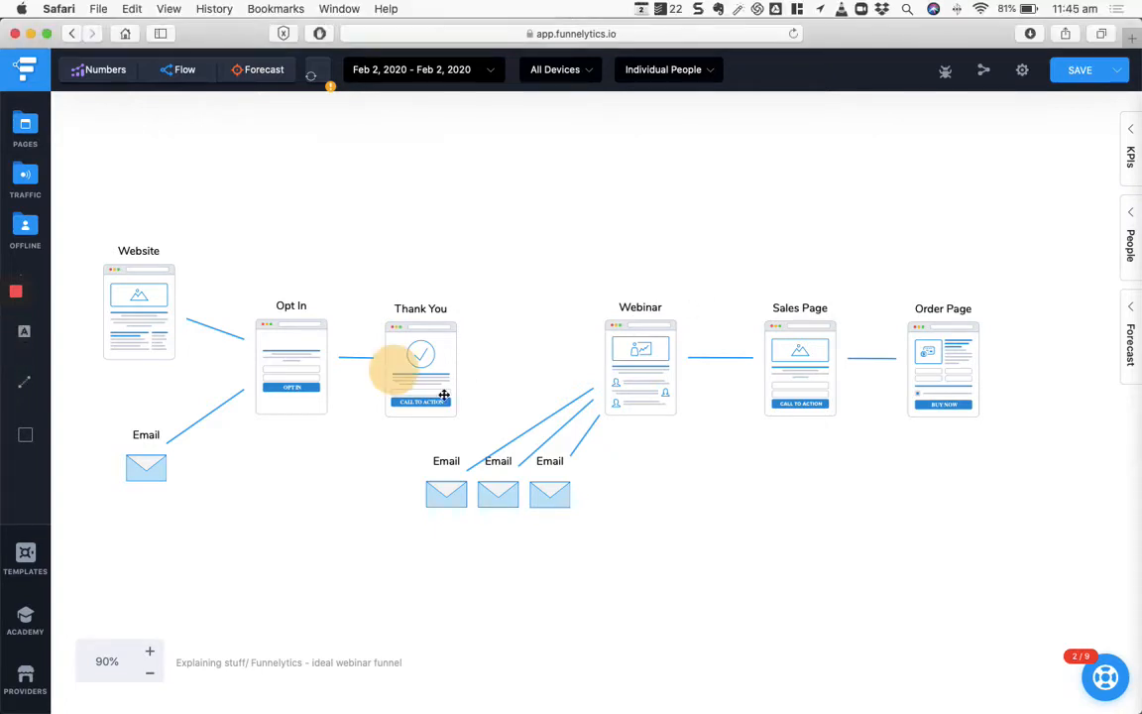
drag(460, 216, 114, 496)
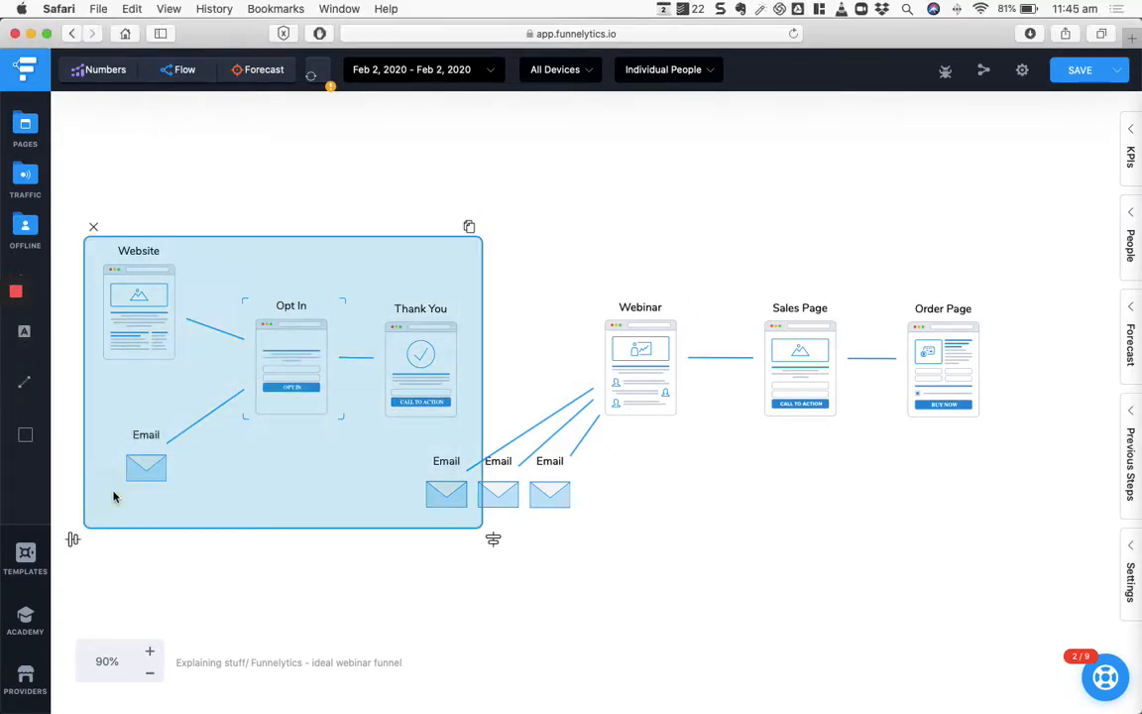
drag(396, 400, 310, 393)
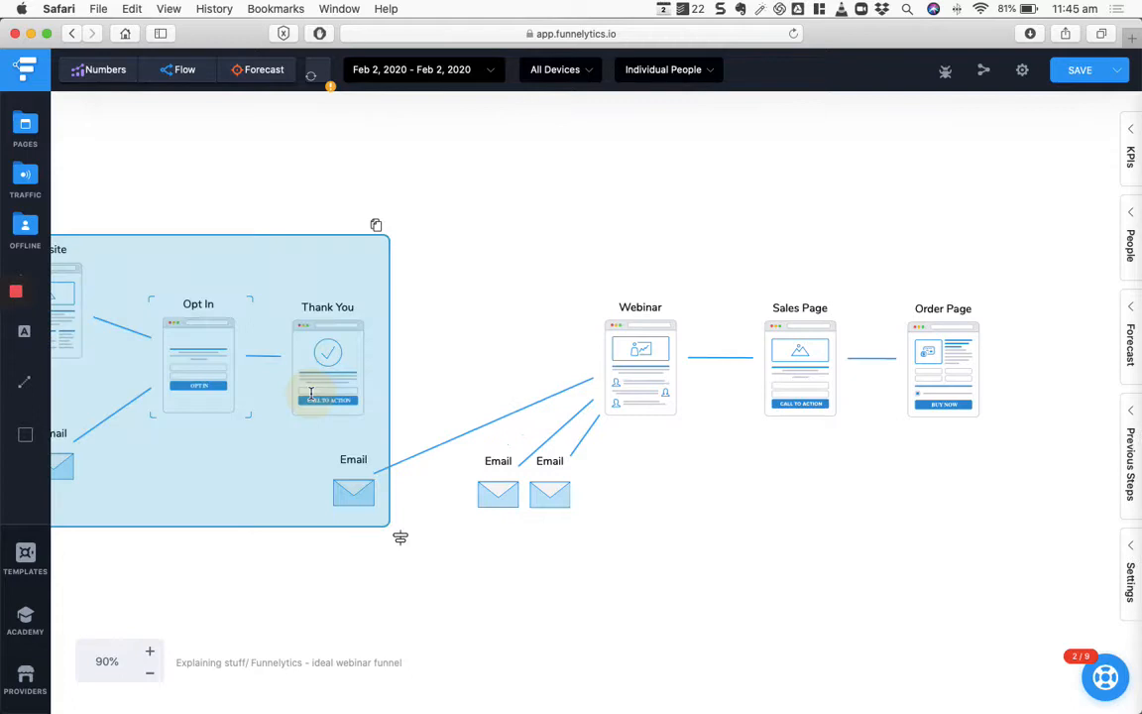
click(435, 578)
drag(372, 507, 454, 507)
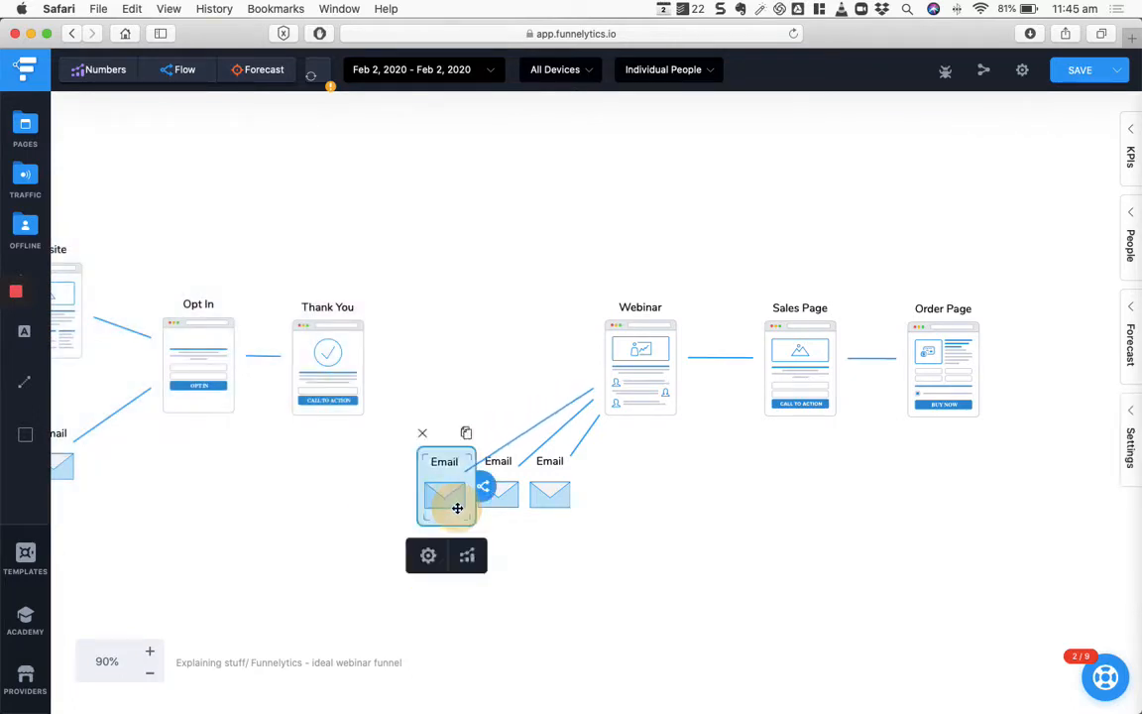
Step: Add the text label "Reminder emails" and centre it beneath the three Email icons
click(43, 335)
click(514, 597)
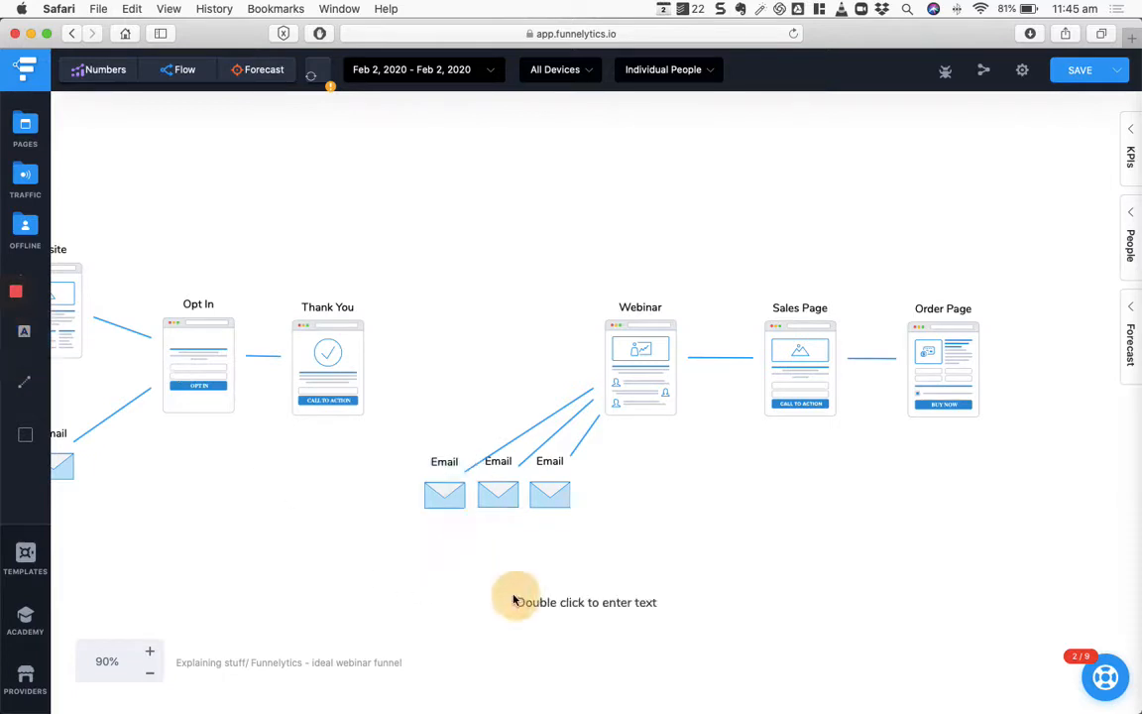
click(571, 599)
key(shift+Left)
key(shift+Left)
key(shift+Left)
key(shift+Left)
key(shift+Left)
key(shift+Left)
key(shift+Left)
key(shift+Left)
key(shift+Left)
key(shift+Left)
key(shift+Left)
key(shift+Left)
key(shift+Left)
key(shift+Left)
key(shift+Left)
key(shift+Left)
key(shift+Left)
key(shift+Left)
key(shift+Left)
key(shift+Left)
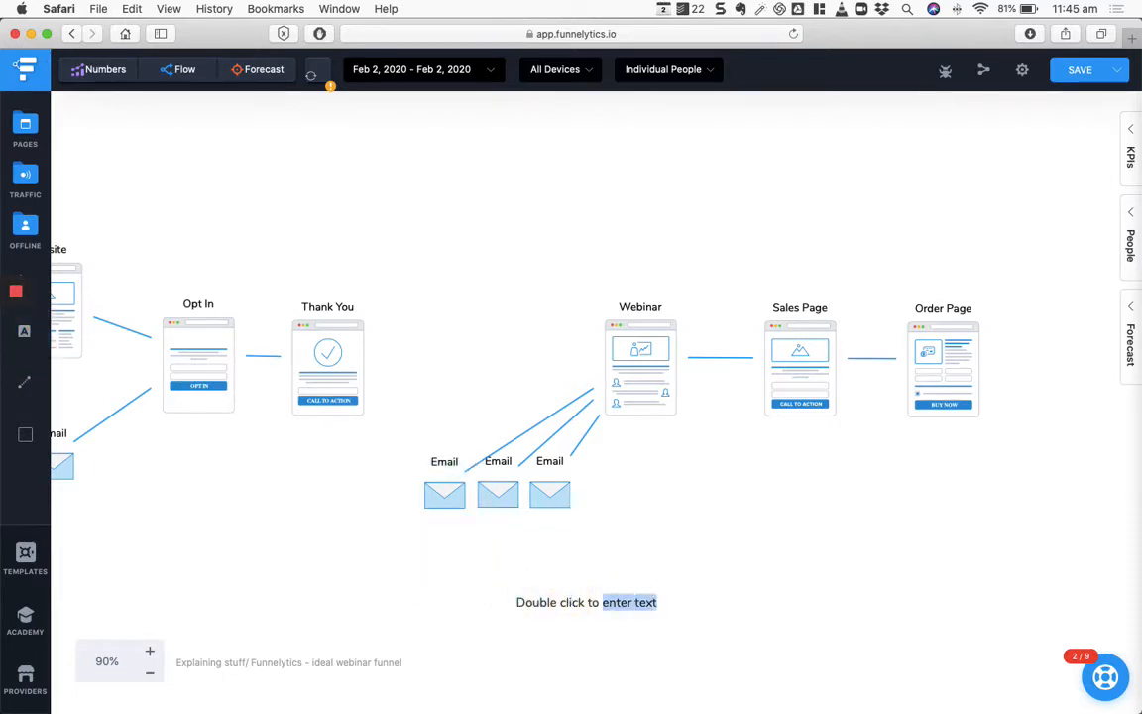
text(Reminder emails)
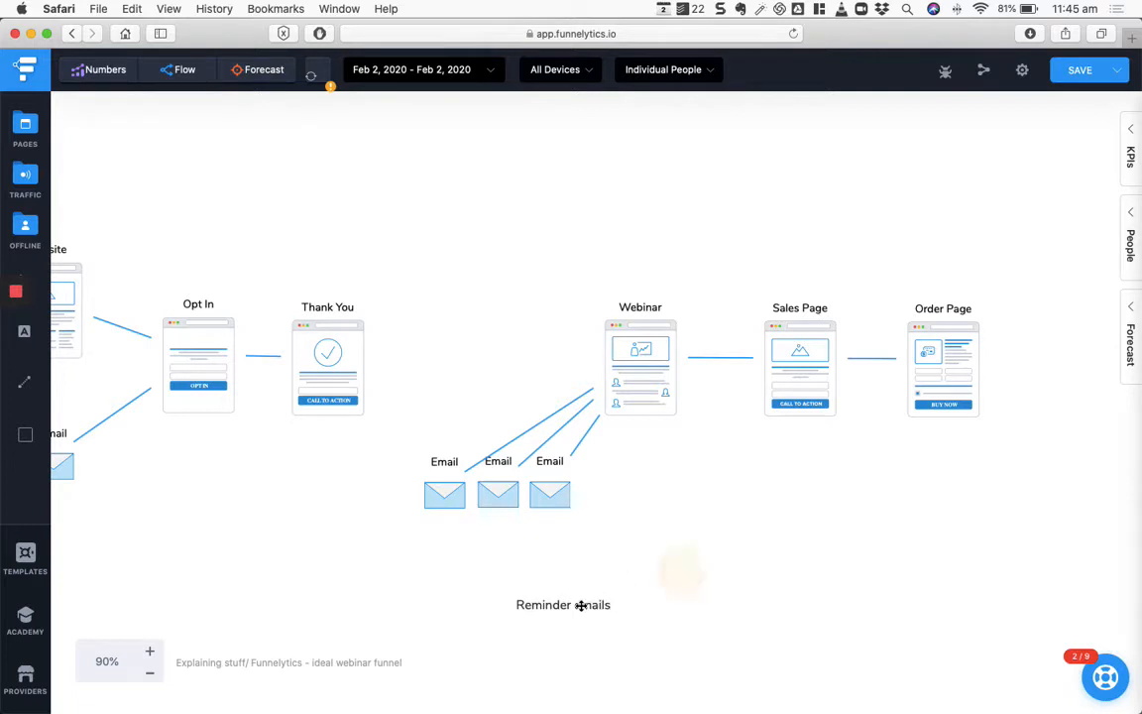
drag(578, 604, 508, 538)
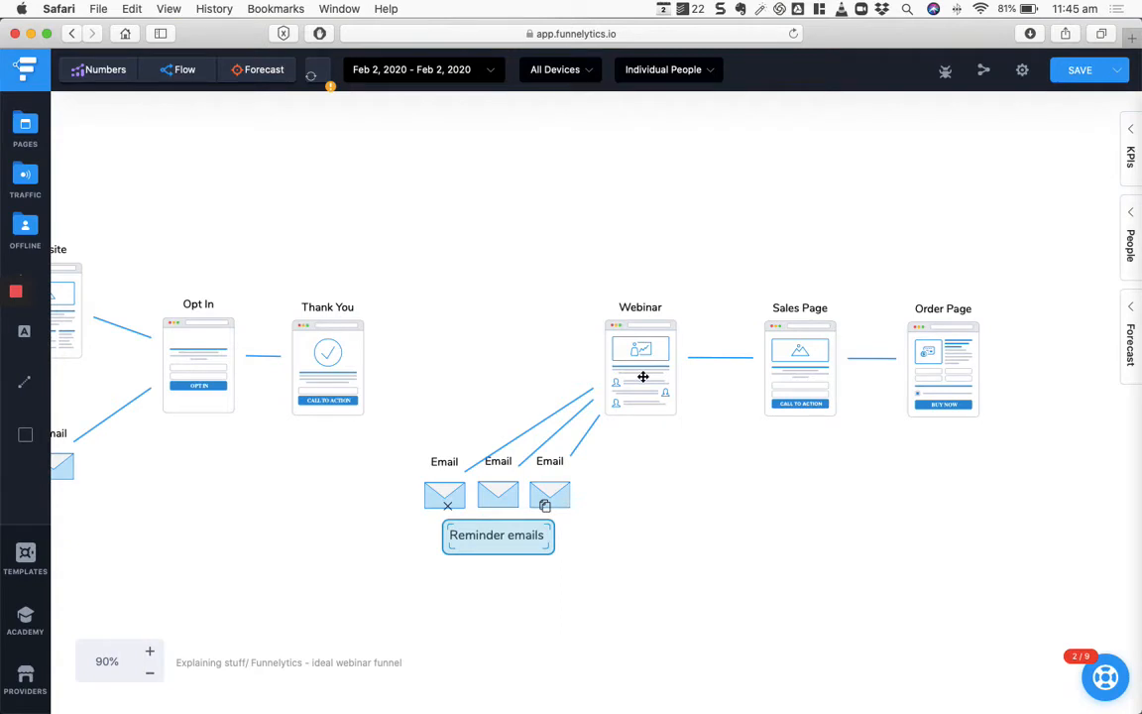
click(382, 541)
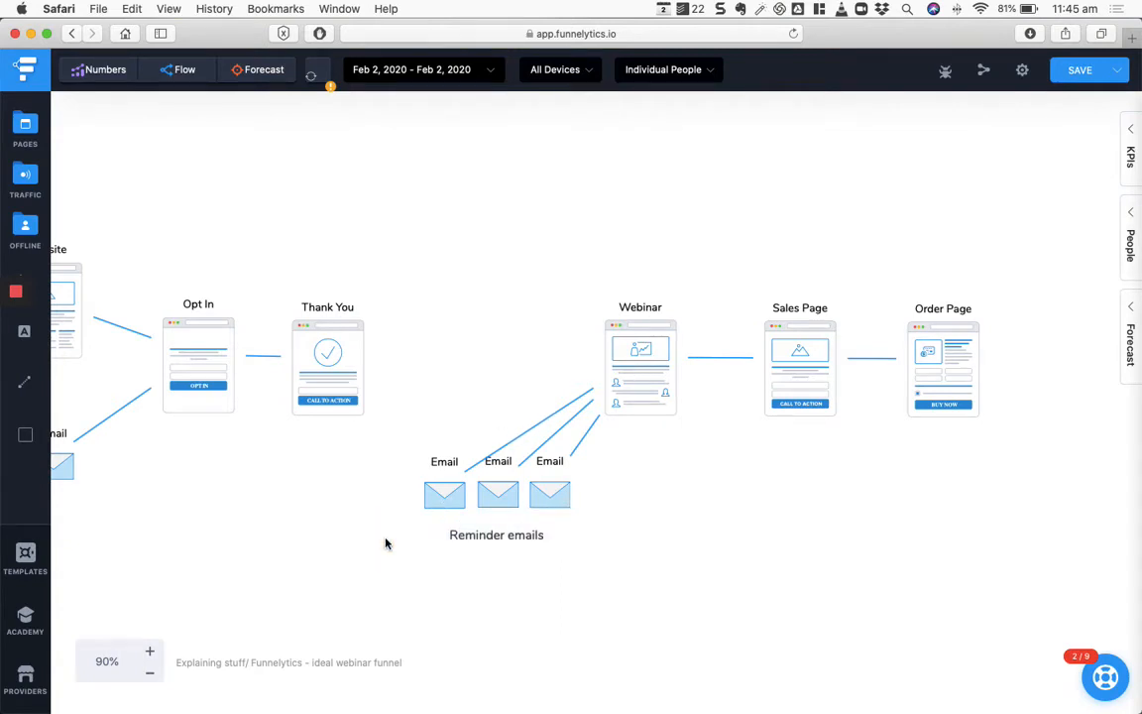
Step: Move the Website, Email, Opt In and Thank You group further left, away from the reminder emails
scroll(386, 543, left, 5)
drag(537, 505, 143, 245)
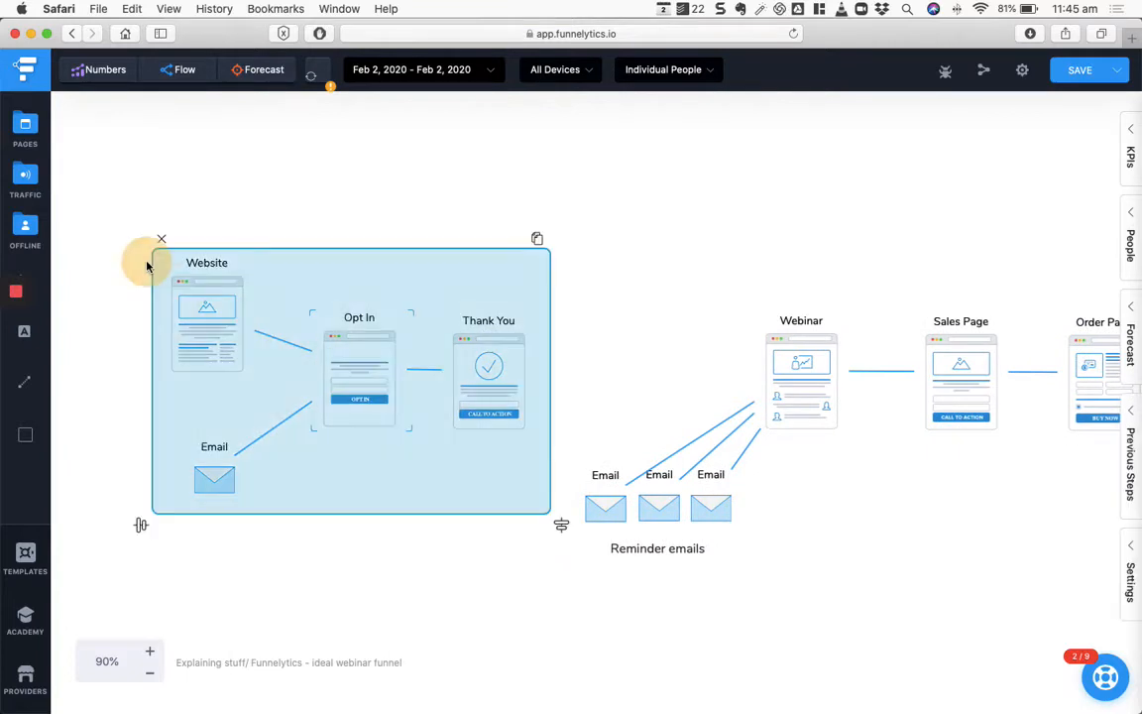
drag(213, 324, 133, 320)
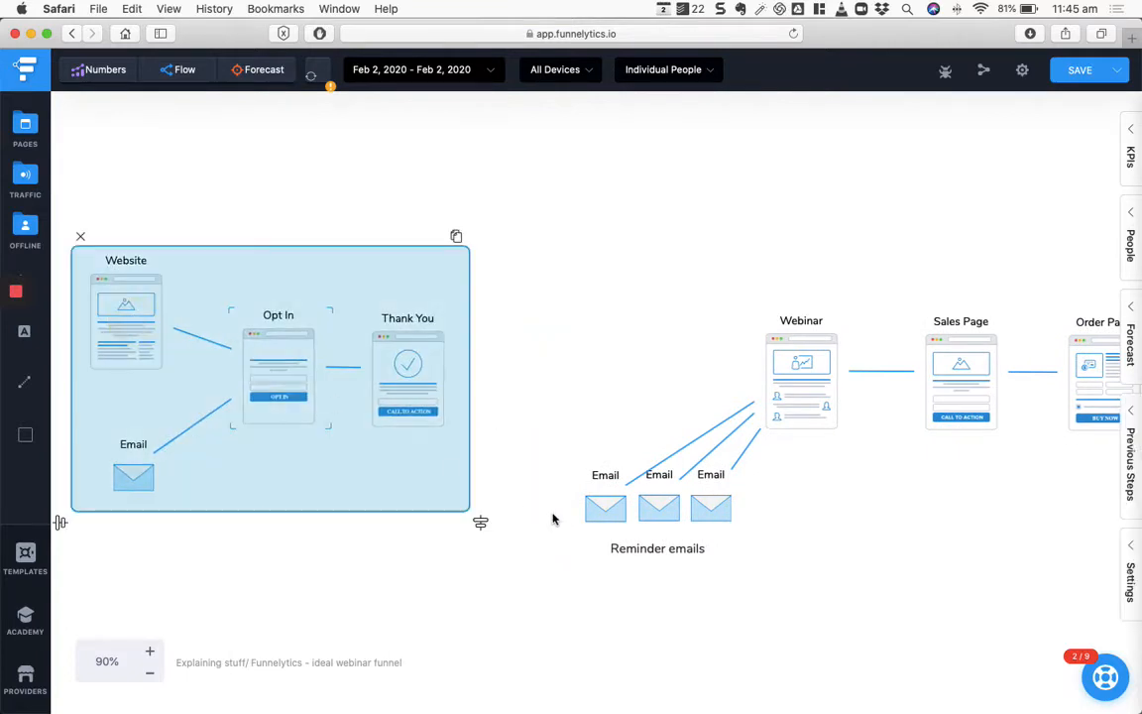
Step: Duplicate a reminder Email, place the copy below and right of the Thank You page, and connect Thank You to it
click(620, 493)
drag(606, 522, 478, 526)
click(407, 396)
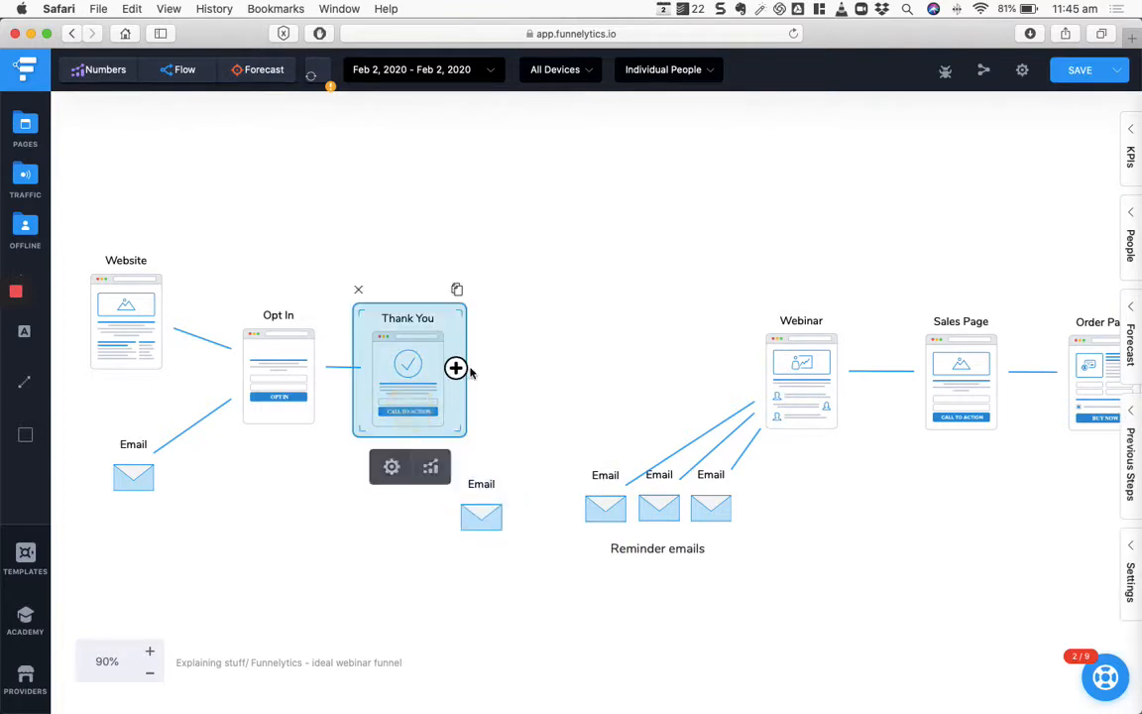
drag(455, 367, 481, 511)
Step: Label the Email linked from the Thank You page "Confirmation Email"
click(482, 512)
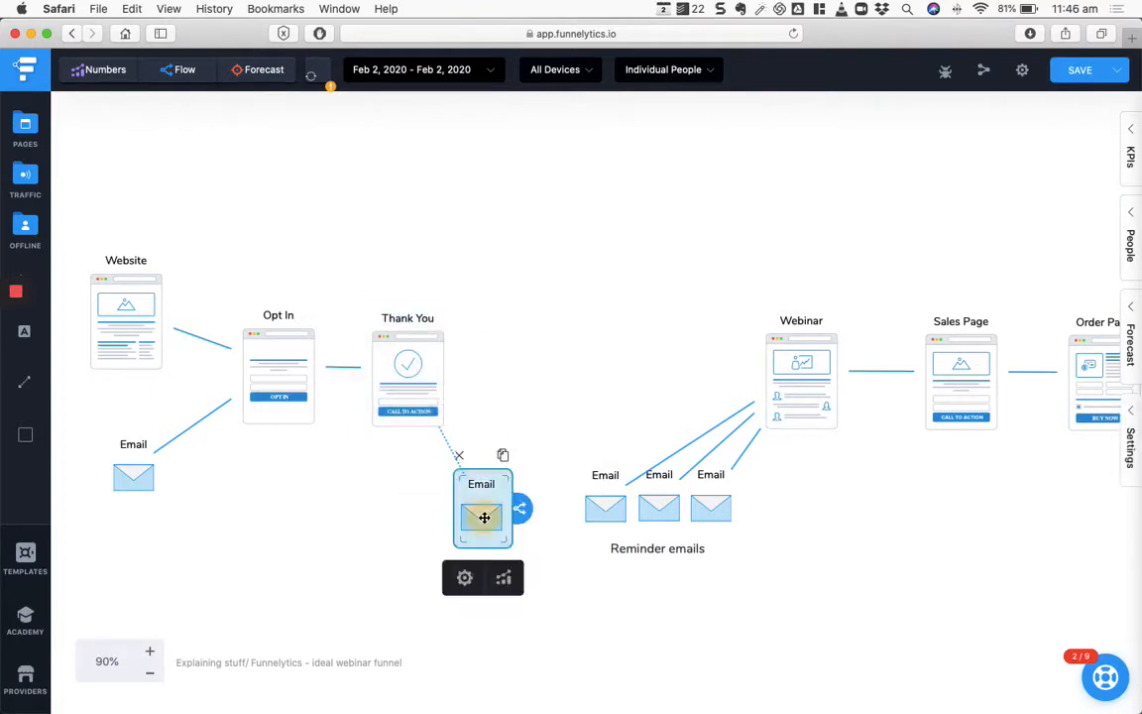
click(797, 181)
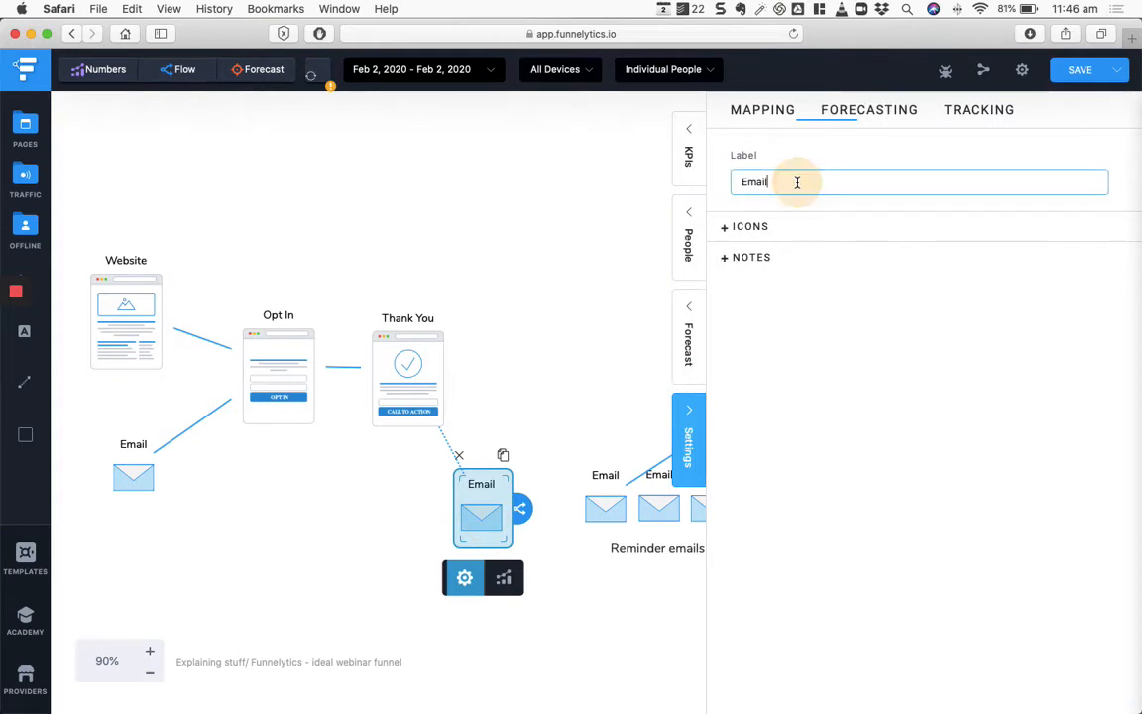
key(super+Left)
text(Confirmatino)
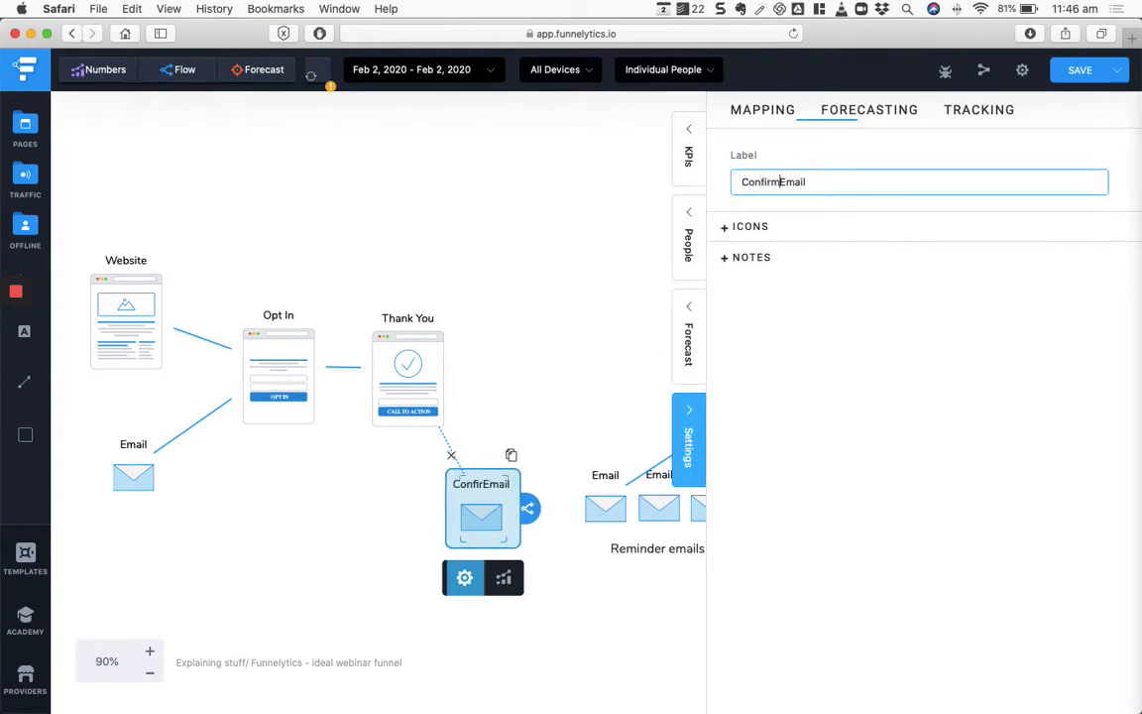
key(BackSpace)
key(BackSpace)
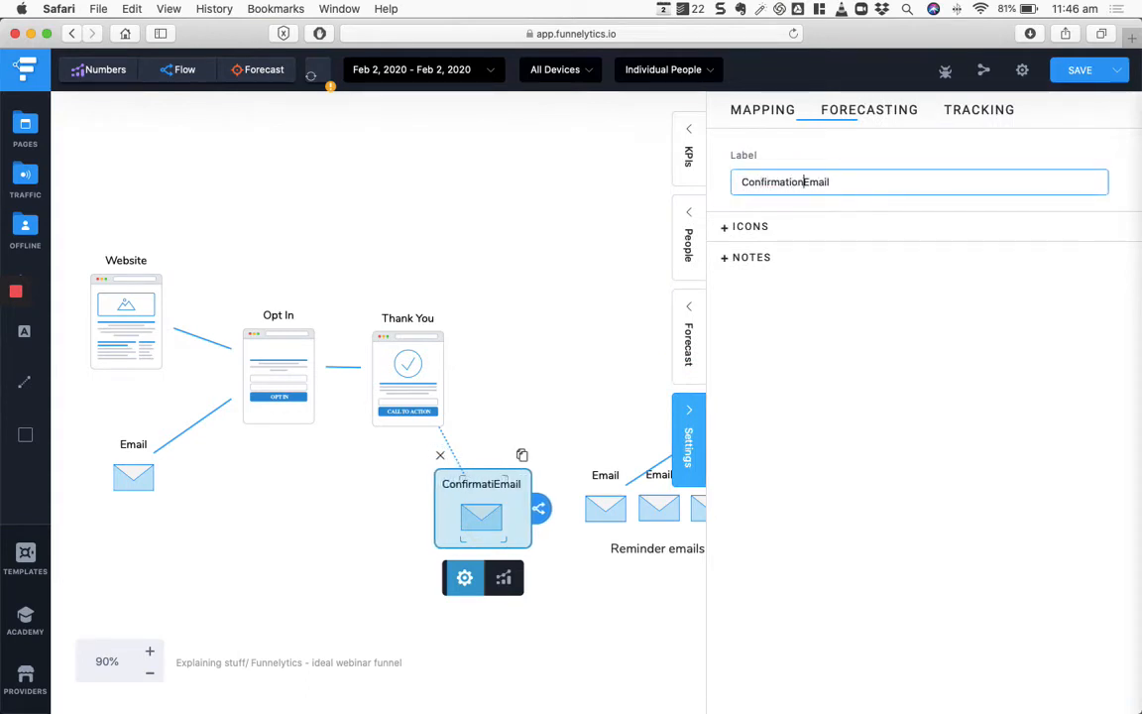
text(on)
click(544, 401)
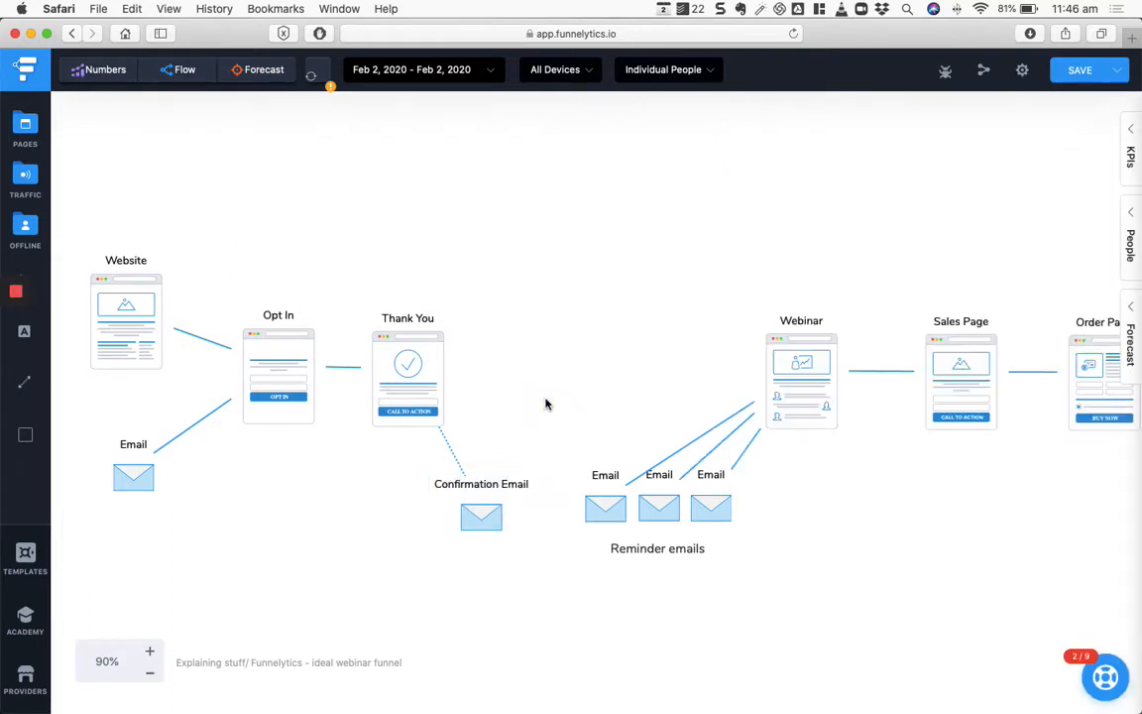
Step: Move the Sales Page and Order Page to the right, and space the Order Page further from the Sales Page
scroll(968, 540, right, 5)
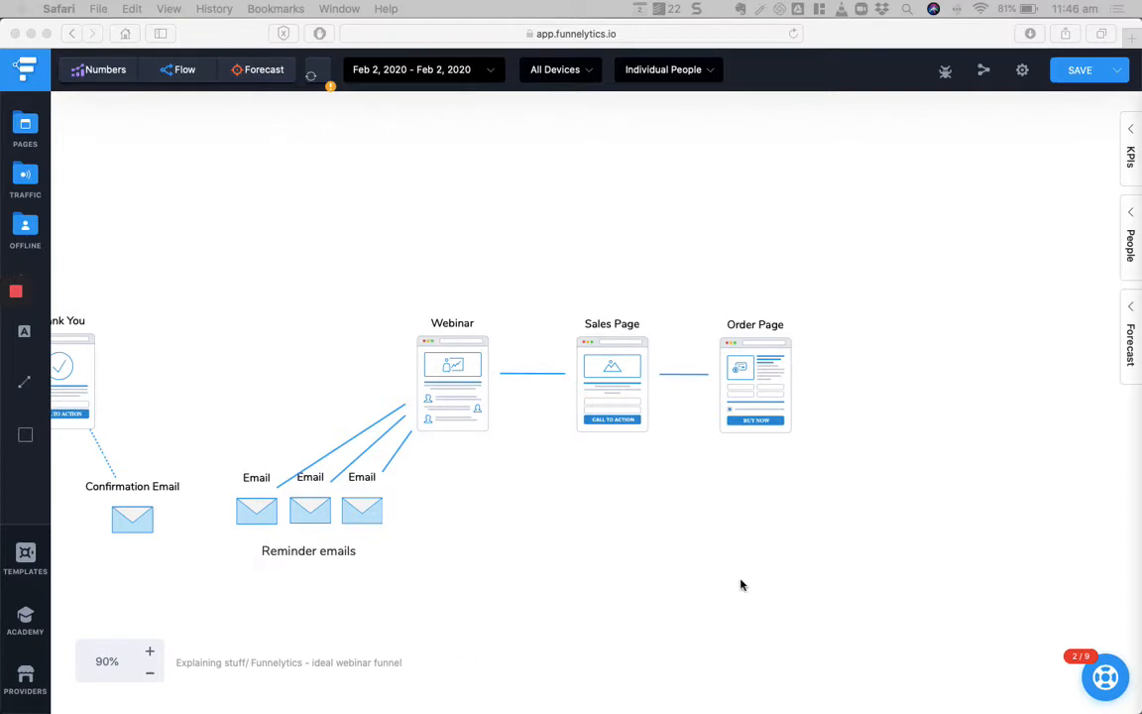
click(624, 285)
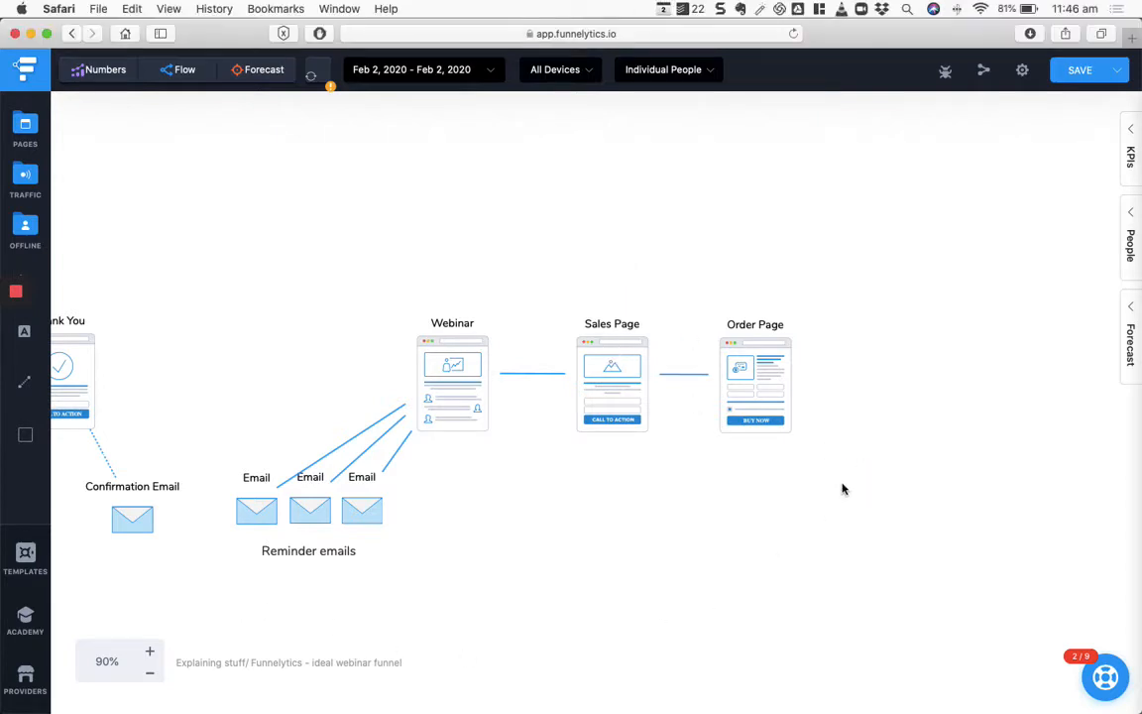
drag(841, 487, 612, 308)
drag(616, 377, 698, 381)
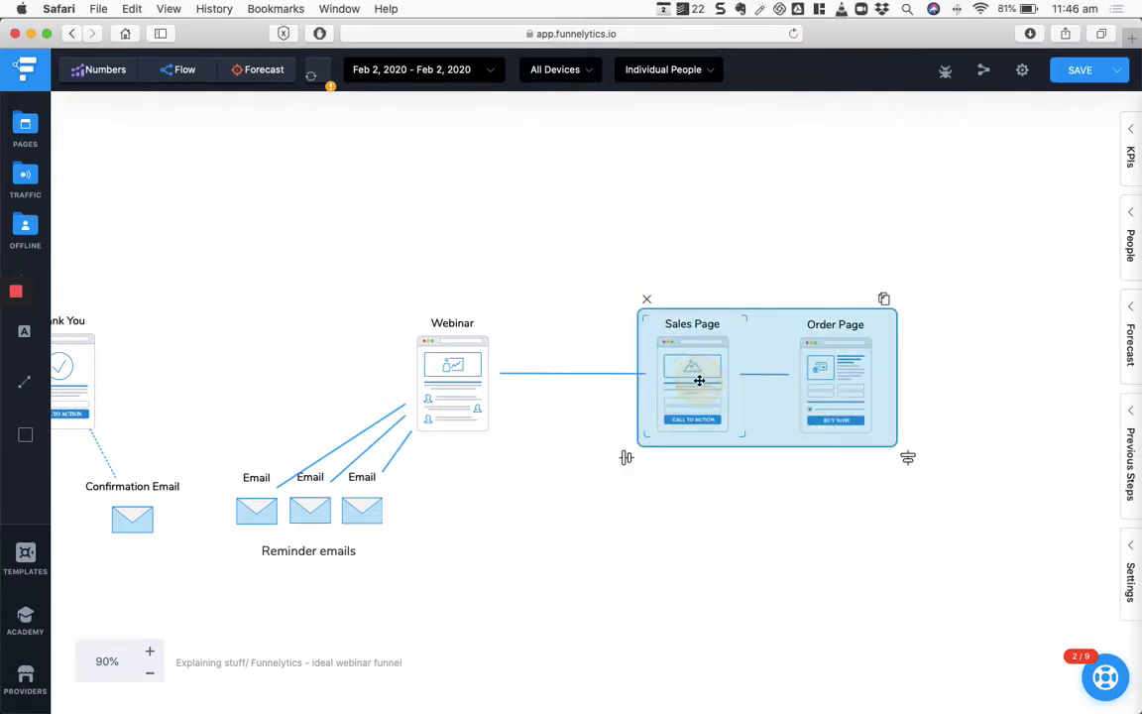
click(963, 428)
drag(835, 396, 965, 401)
Step: Duplicate the three reminder Email icons and place the copies above the row, between the Webinar and Sales Page
drag(401, 525, 265, 477)
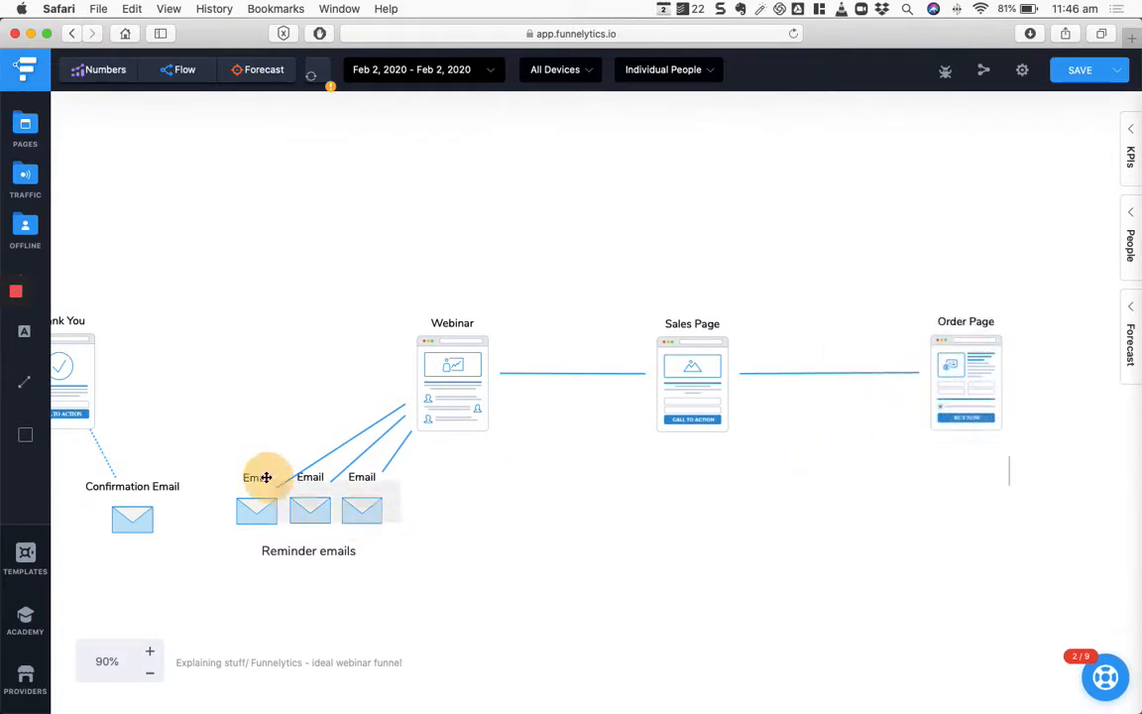
click(382, 452)
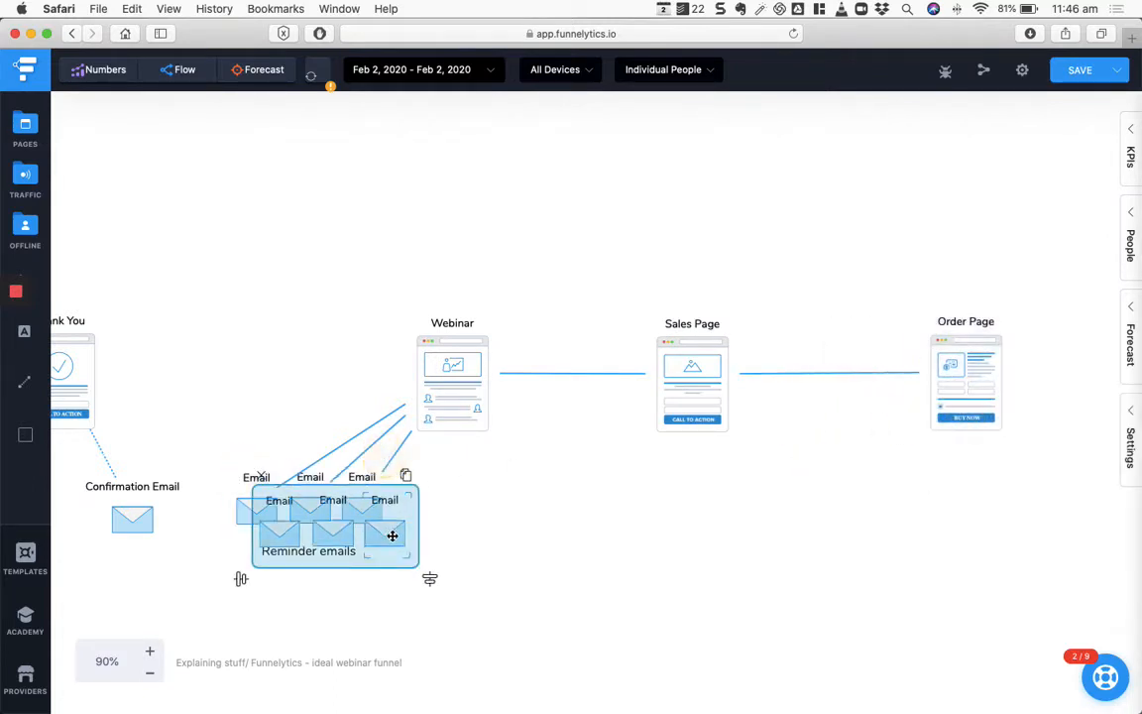
drag(393, 535, 698, 372)
Step: Connect each of the three upper Email icons to the Sales Page and shift the group slightly right
click(726, 238)
click(598, 242)
click(544, 238)
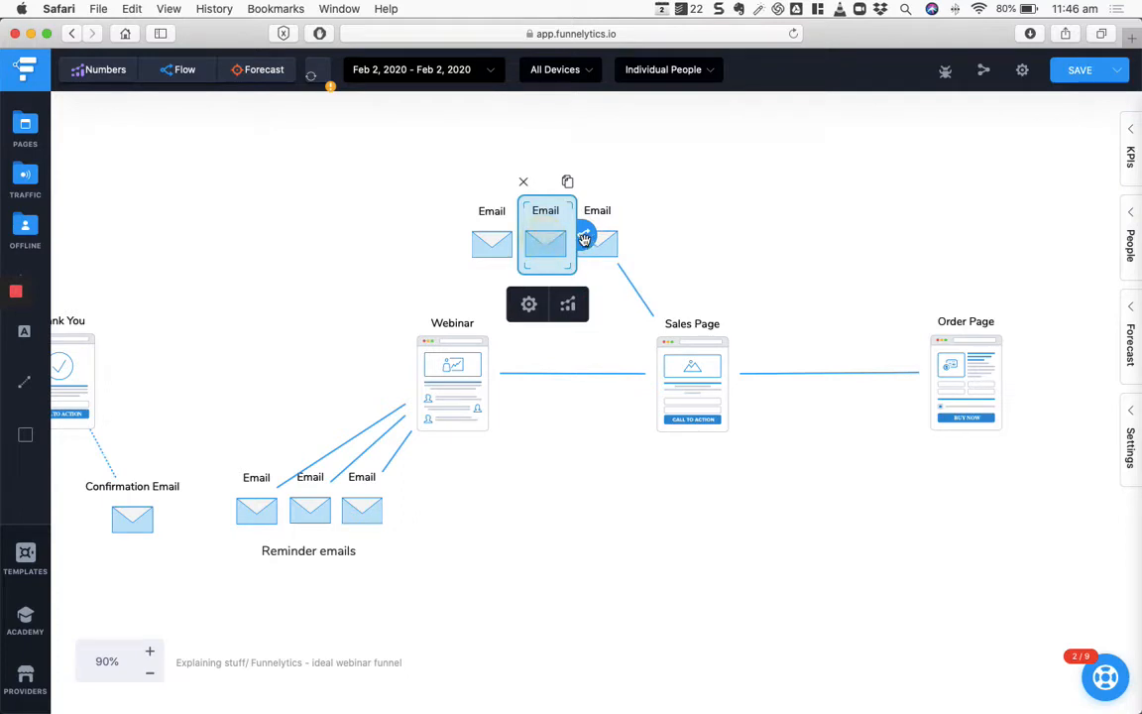
drag(584, 235, 709, 385)
click(492, 240)
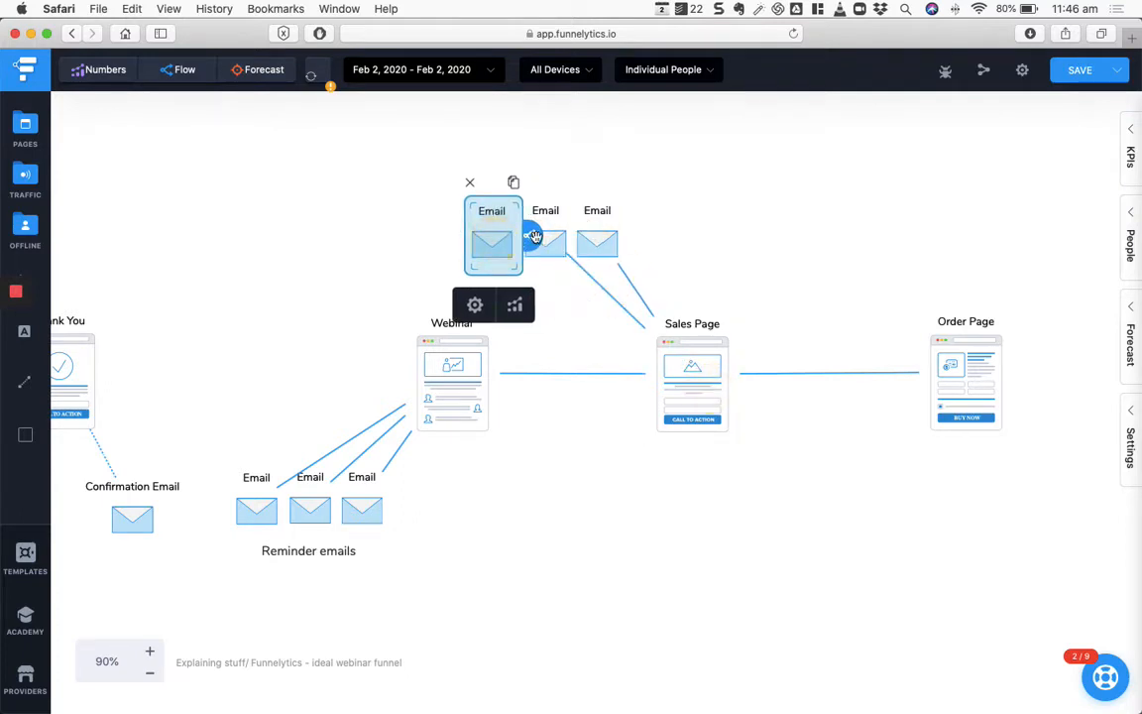
drag(530, 235, 683, 382)
click(753, 282)
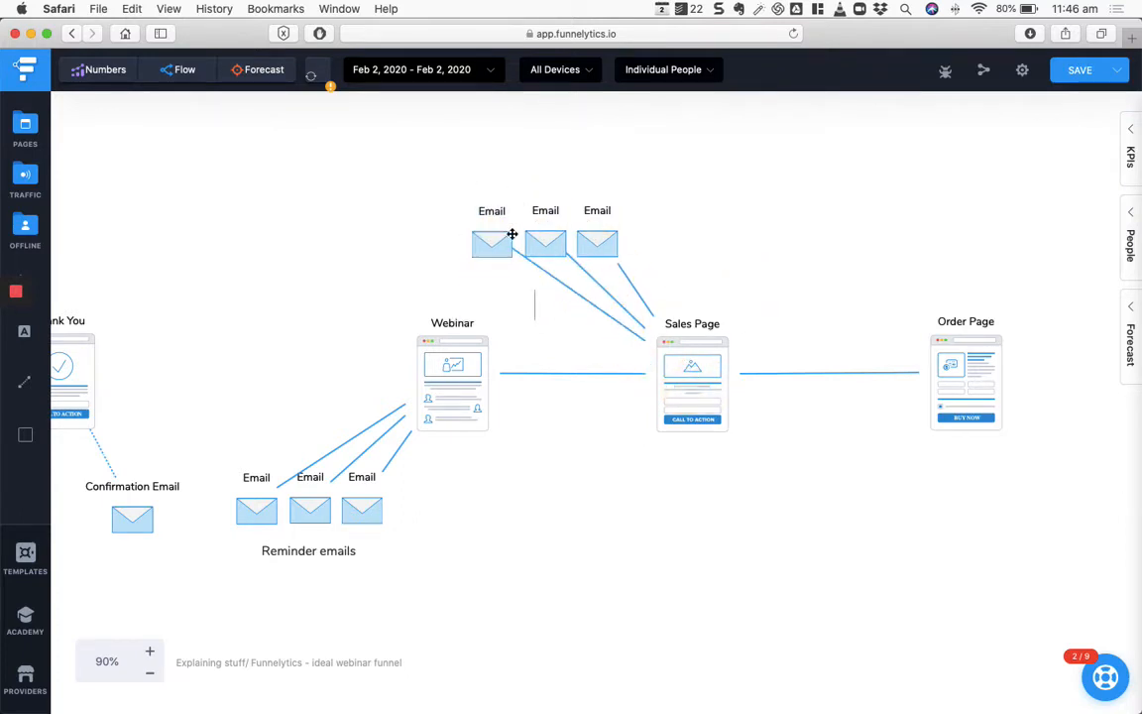
drag(500, 228, 627, 252)
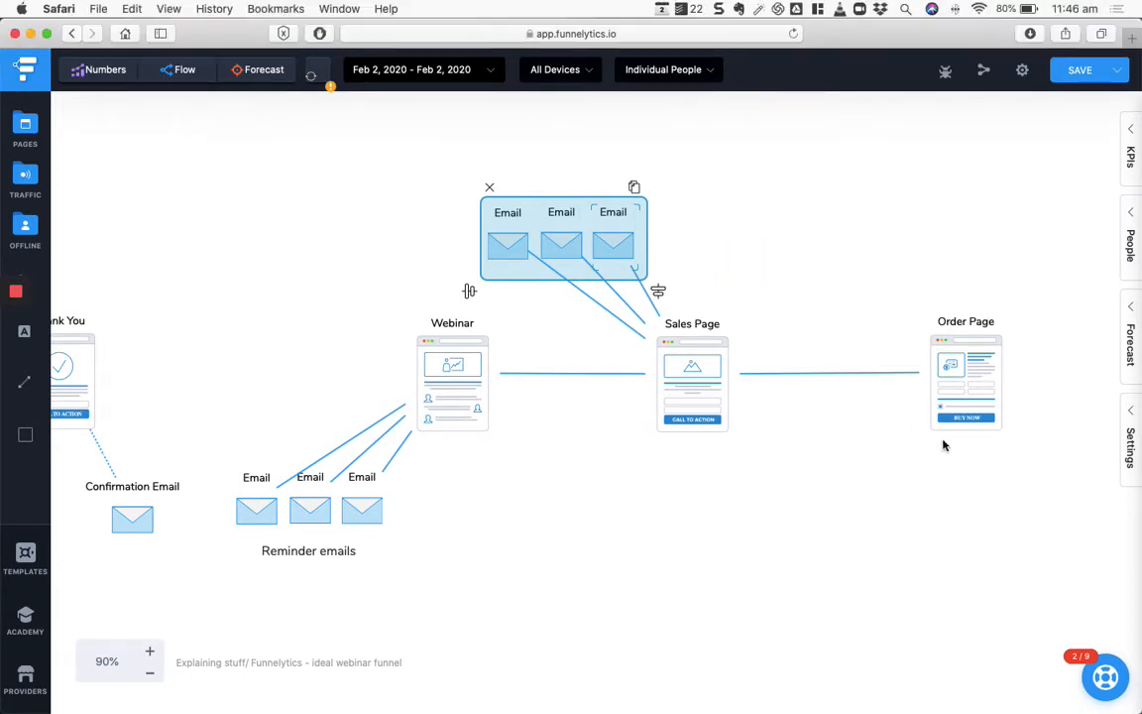
click(873, 347)
Step: Duplicate an Email icon to place two Emails above the Order Page, and connect both to the Order Page
click(605, 242)
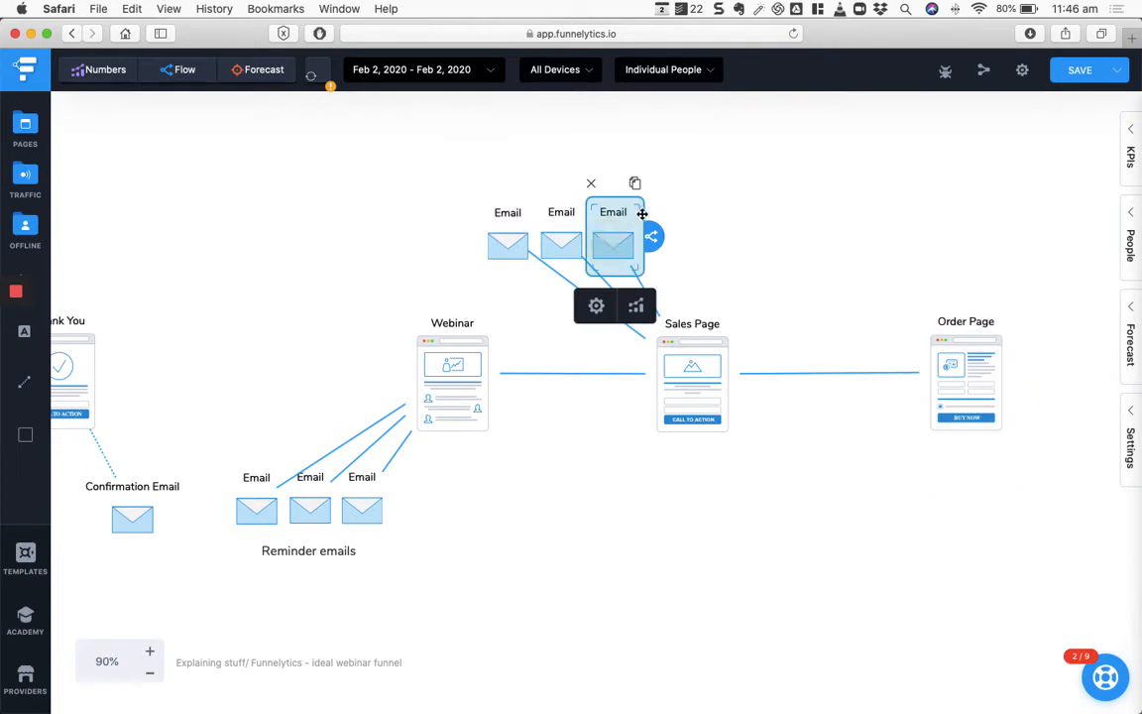
drag(634, 244, 981, 239)
drag(985, 176, 960, 387)
click(980, 244)
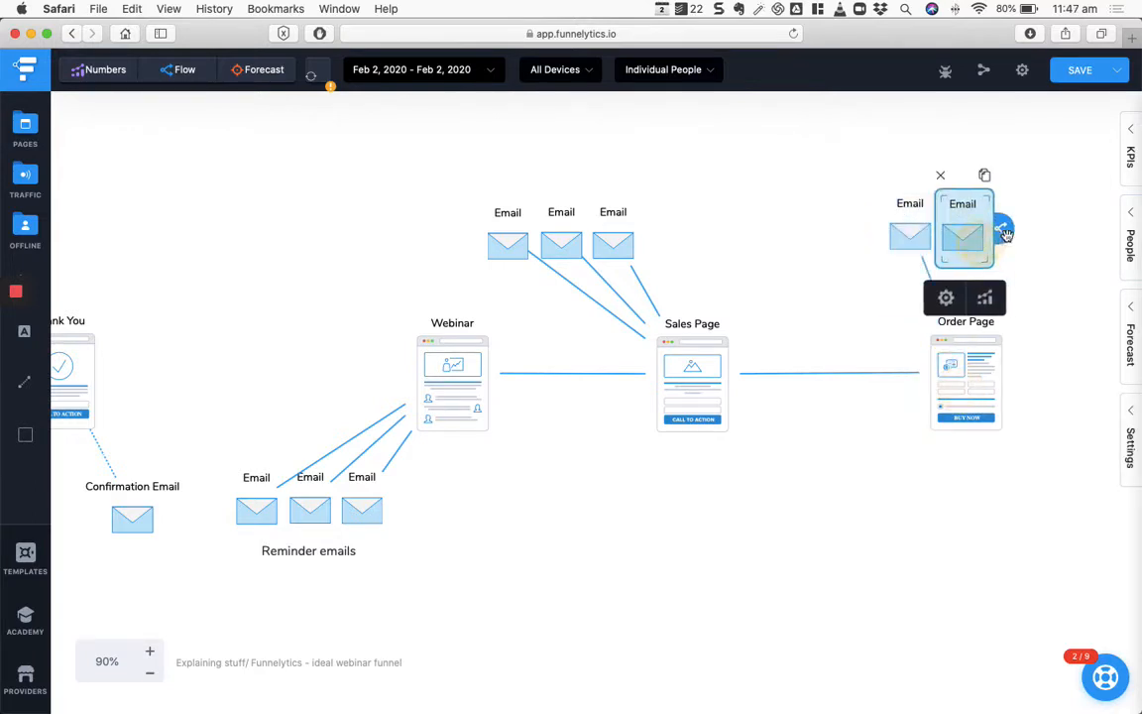
click(901, 543)
Step: Add a Thank You page to the right of the Order Page and connect the Order Page to it
scroll(902, 543, right, 5)
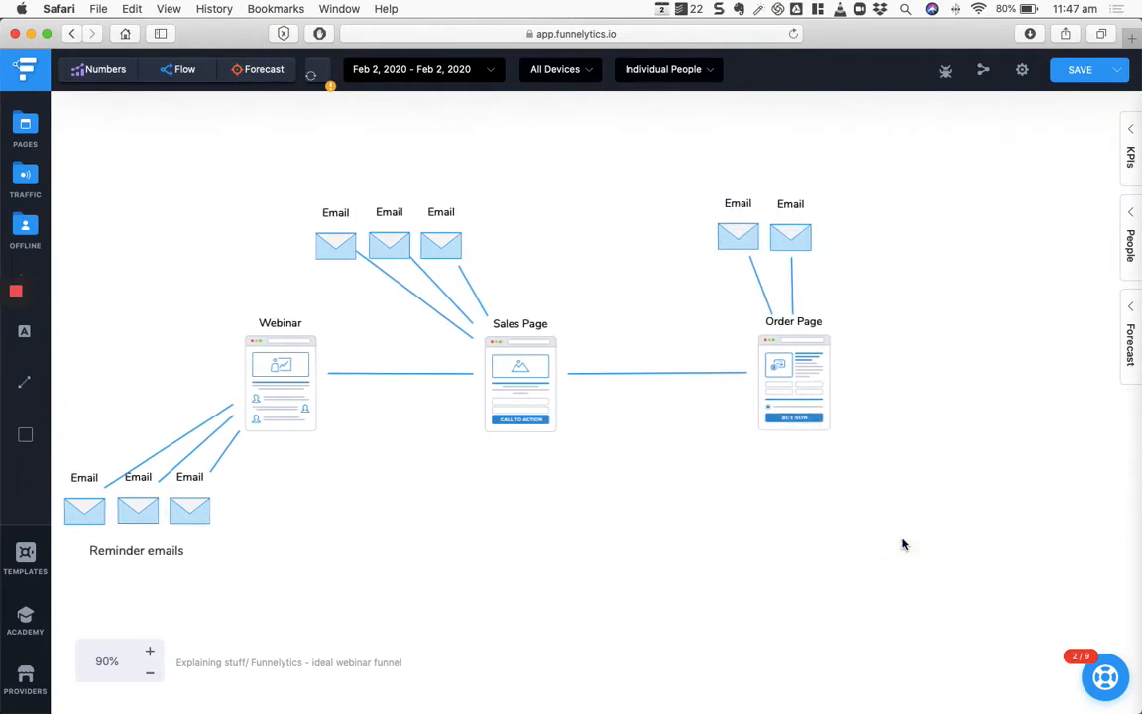
scroll(768, 404, right, 6)
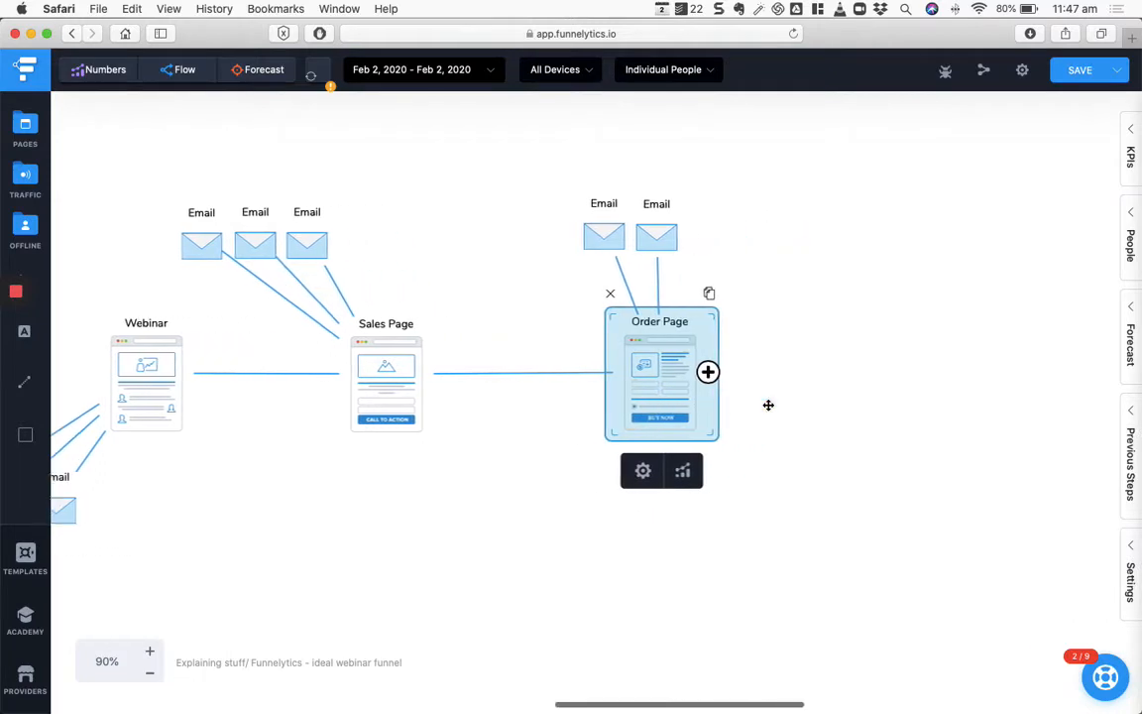
click(25, 129)
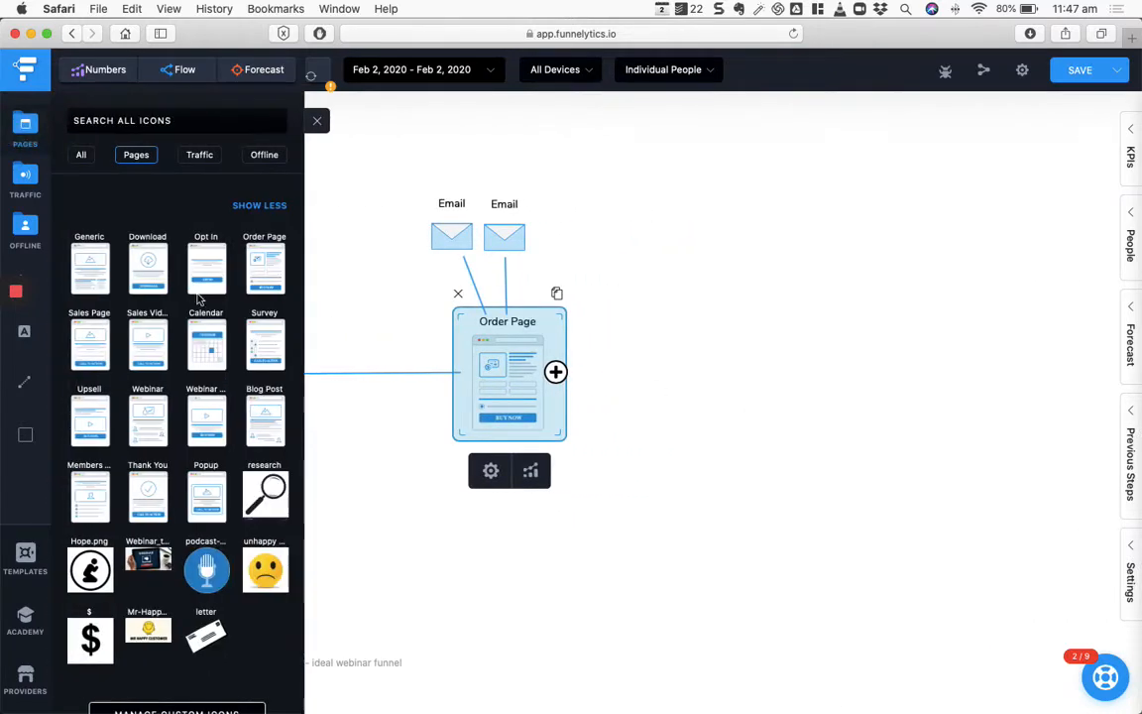
drag(148, 492, 630, 329)
click(512, 372)
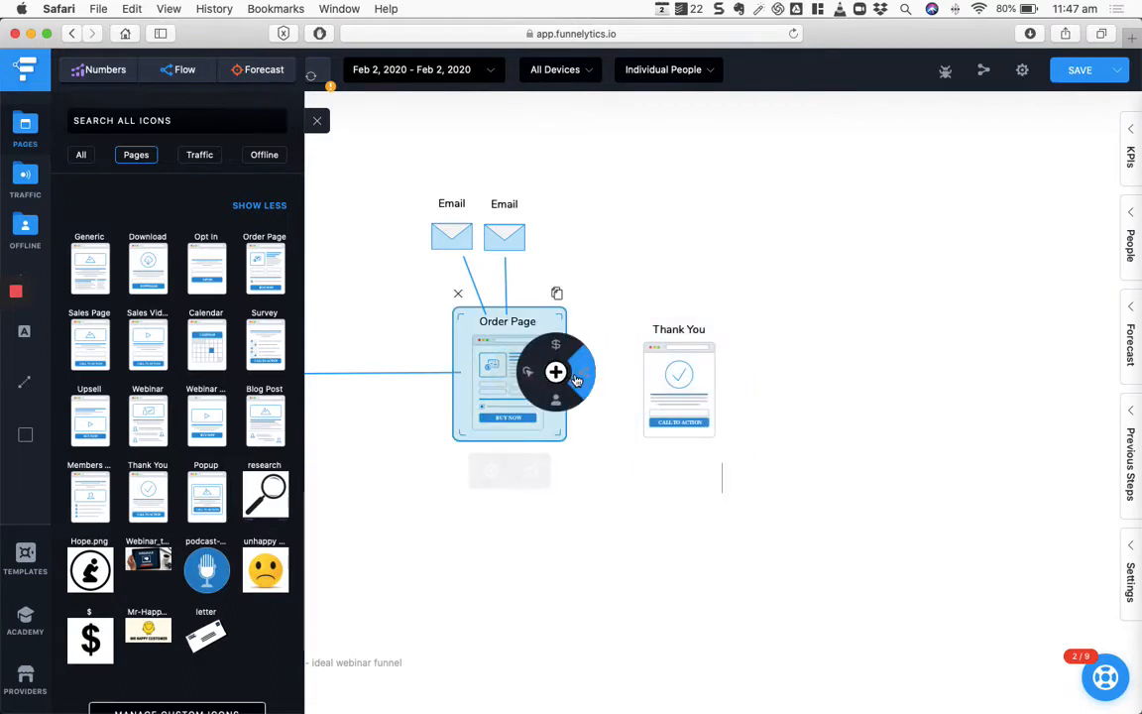
drag(555, 372, 680, 383)
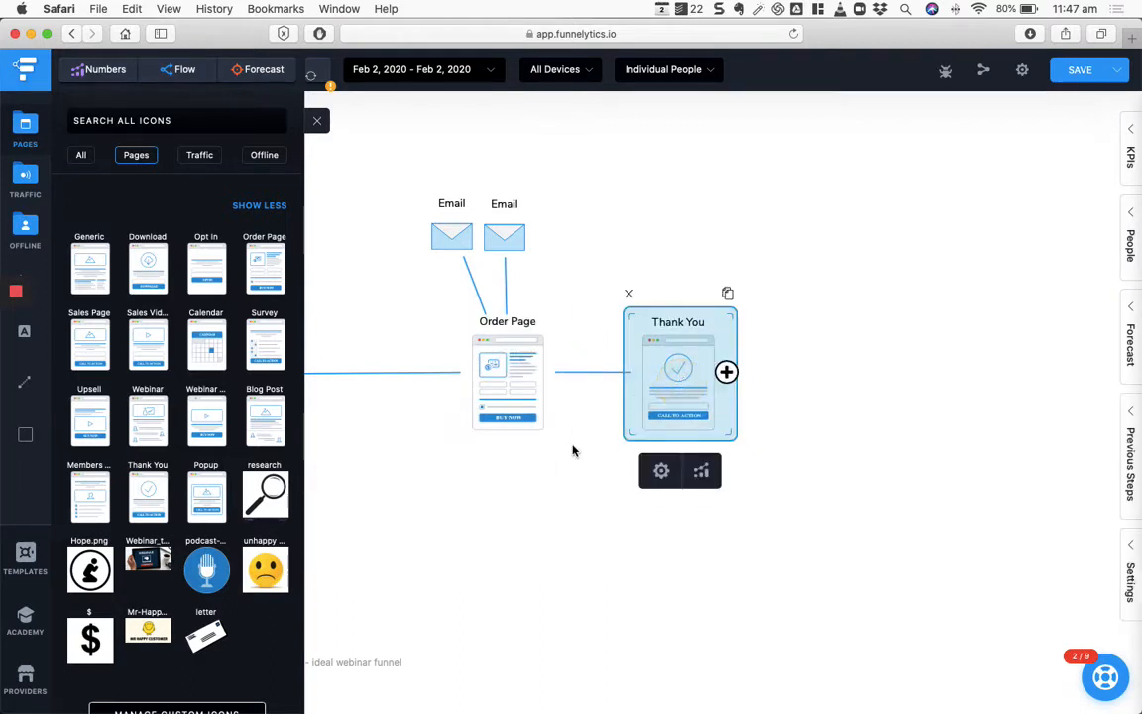
scroll(528, 581, left, 3)
click(527, 580)
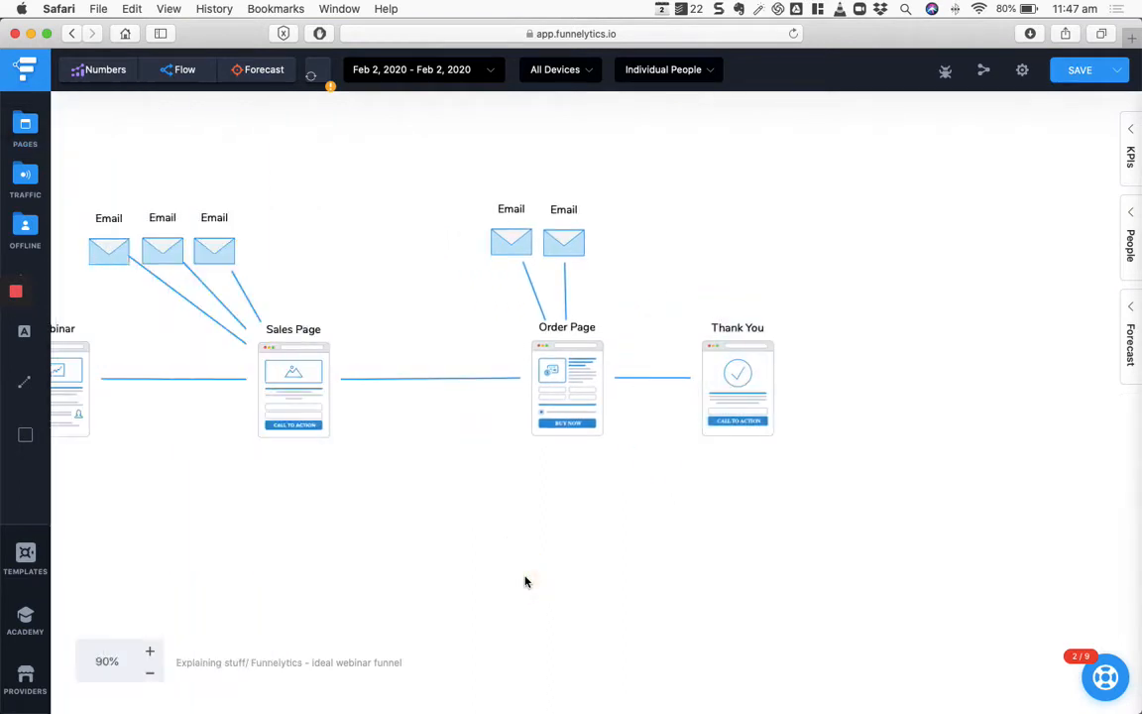
Step: Review the funnel from the Opt In to the final Thank You page, including the three Emails leading to the Sales Page
scroll(526, 582, left, 5)
click(150, 672)
click(152, 673)
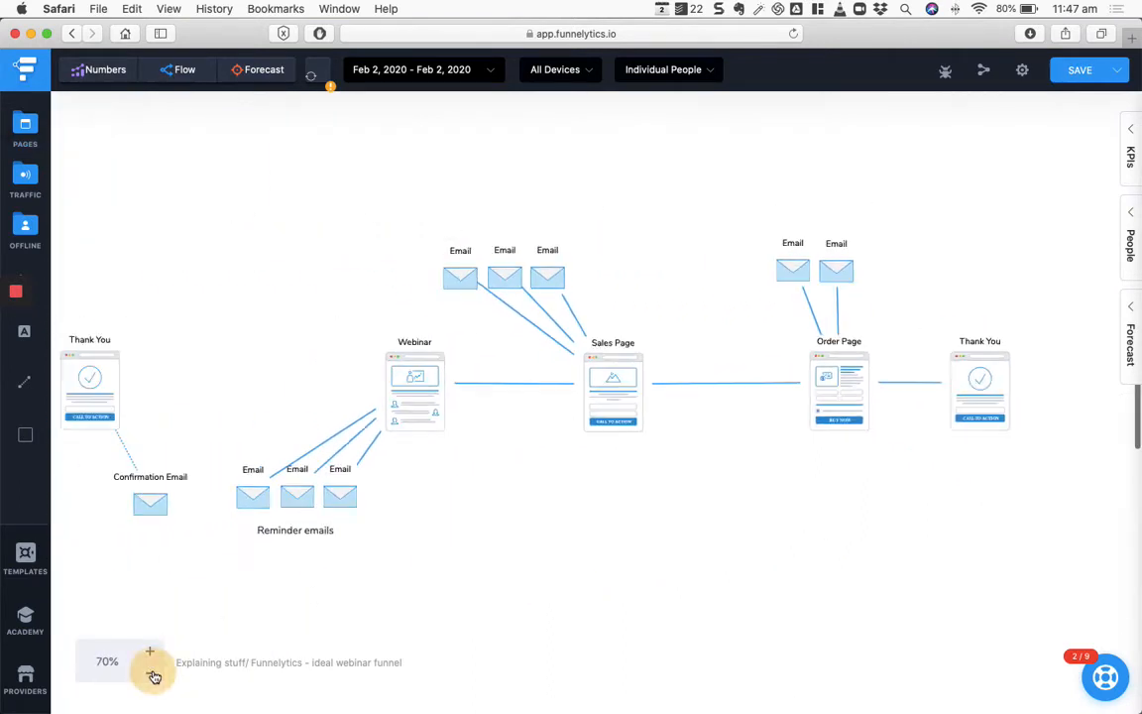
scroll(543, 530, down, 1)
scroll(543, 530, left, 3)
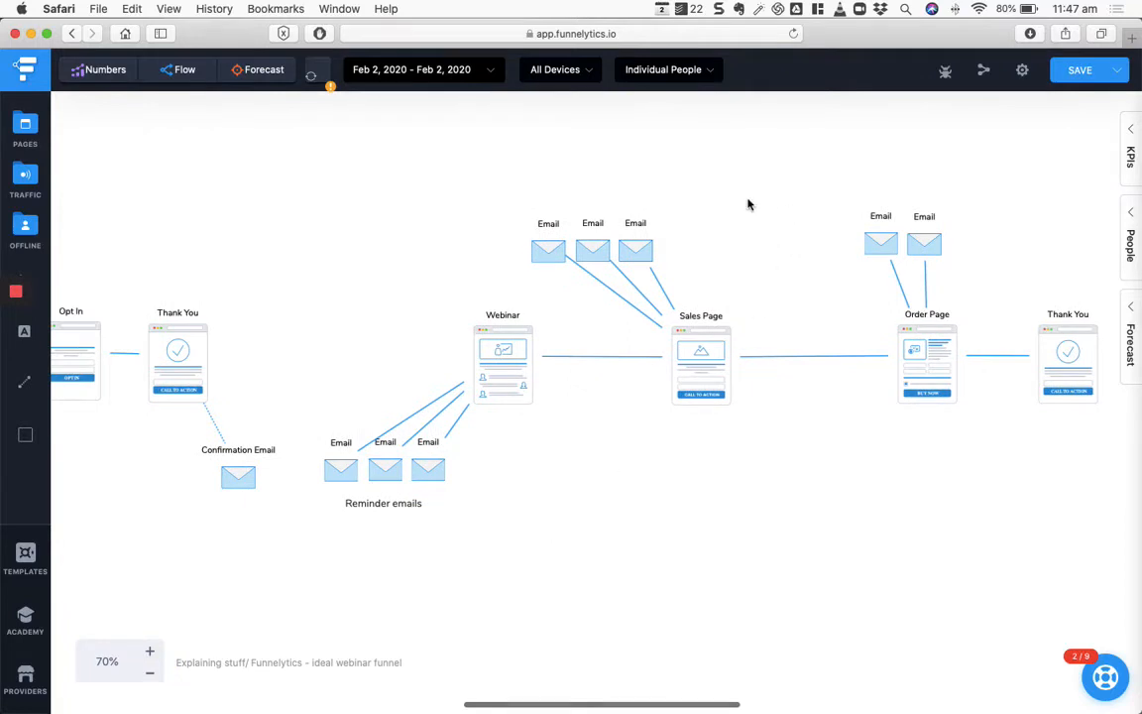
drag(665, 268, 482, 193)
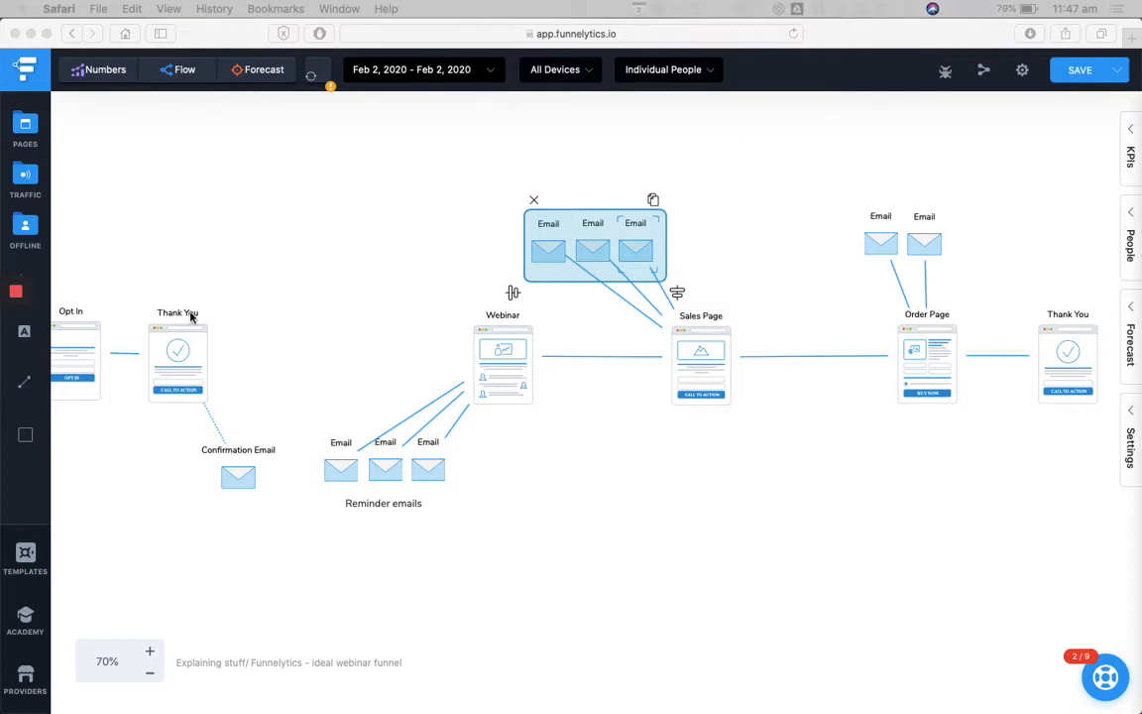
scroll(428, 515, down, 3)
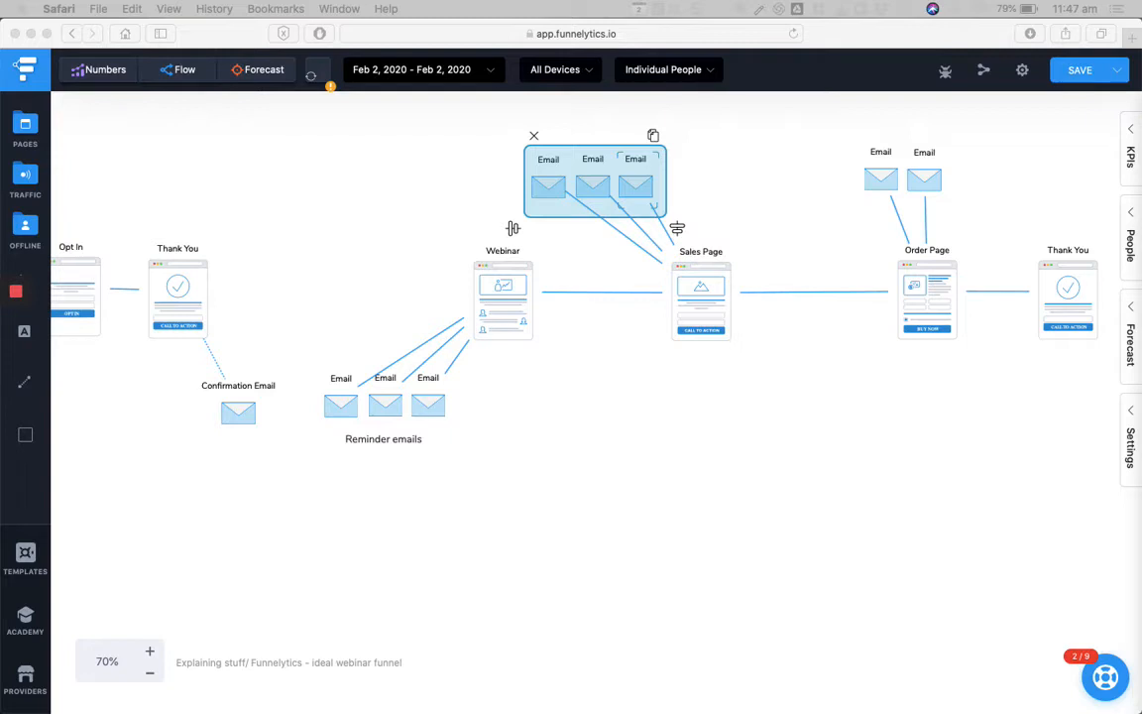
Step: Duplicate the Webinar page
click(491, 292)
click(544, 226)
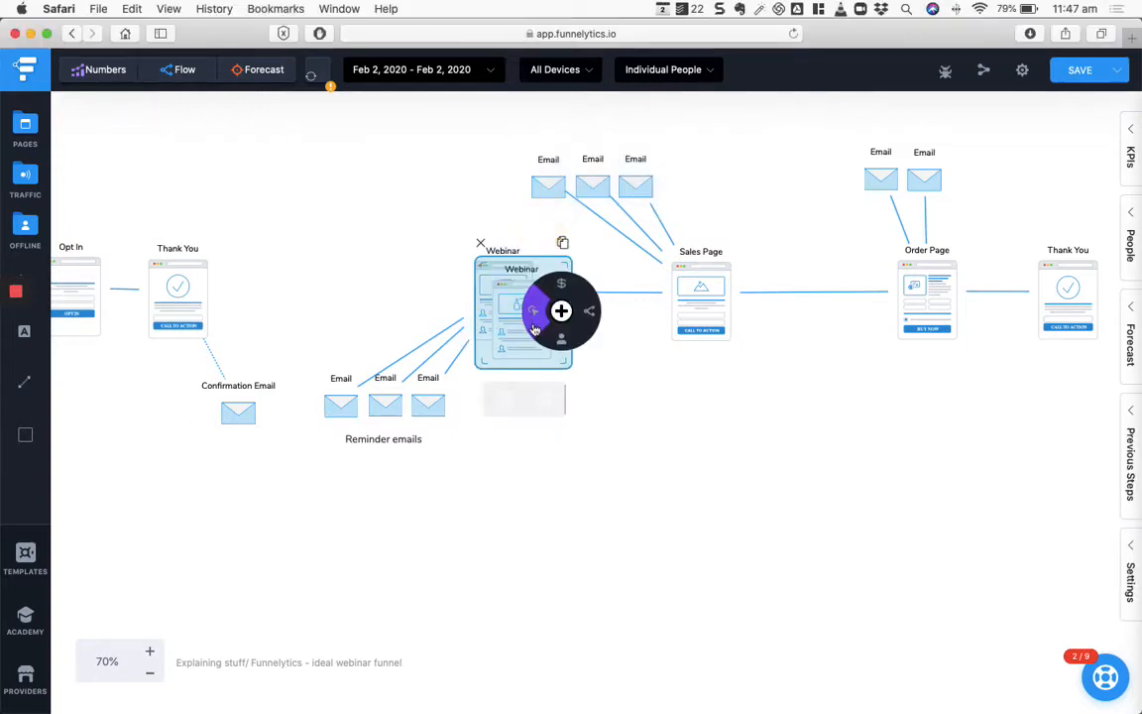
drag(540, 353, 609, 445)
click(686, 438)
click(625, 476)
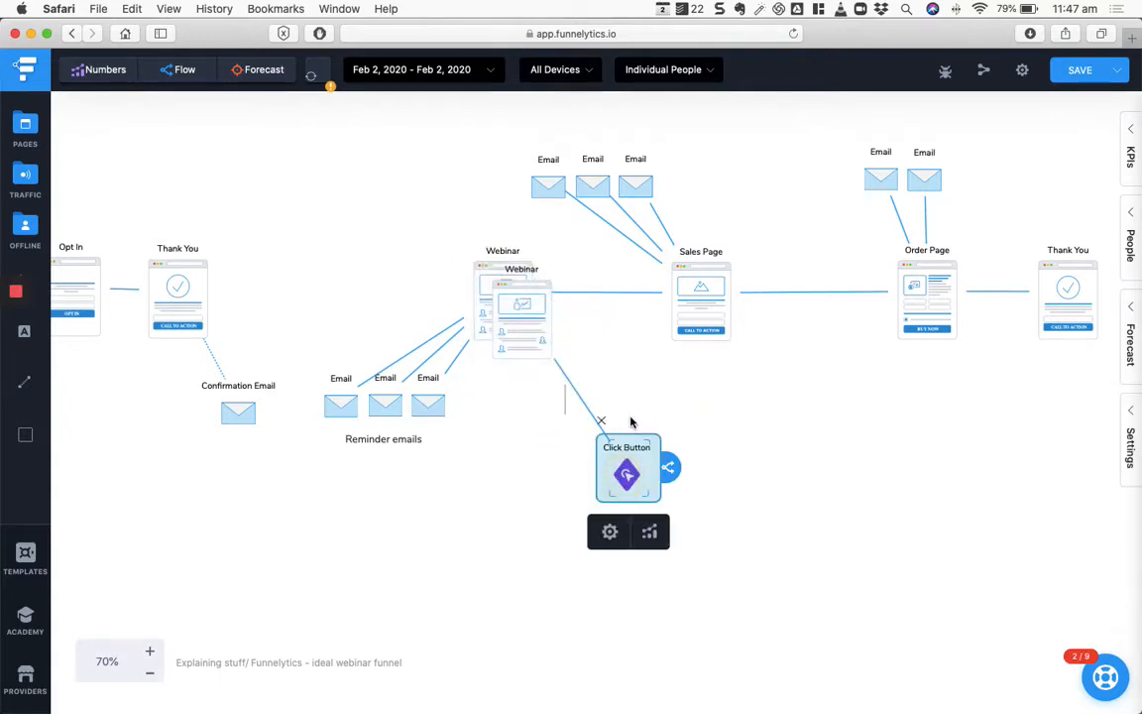
click(602, 423)
Step: Place the Webinar copy below the original, and shift the Sales Page, Order Page, final Thank You page and their Emails further right
drag(504, 303, 556, 464)
scroll(1007, 416, right, 5)
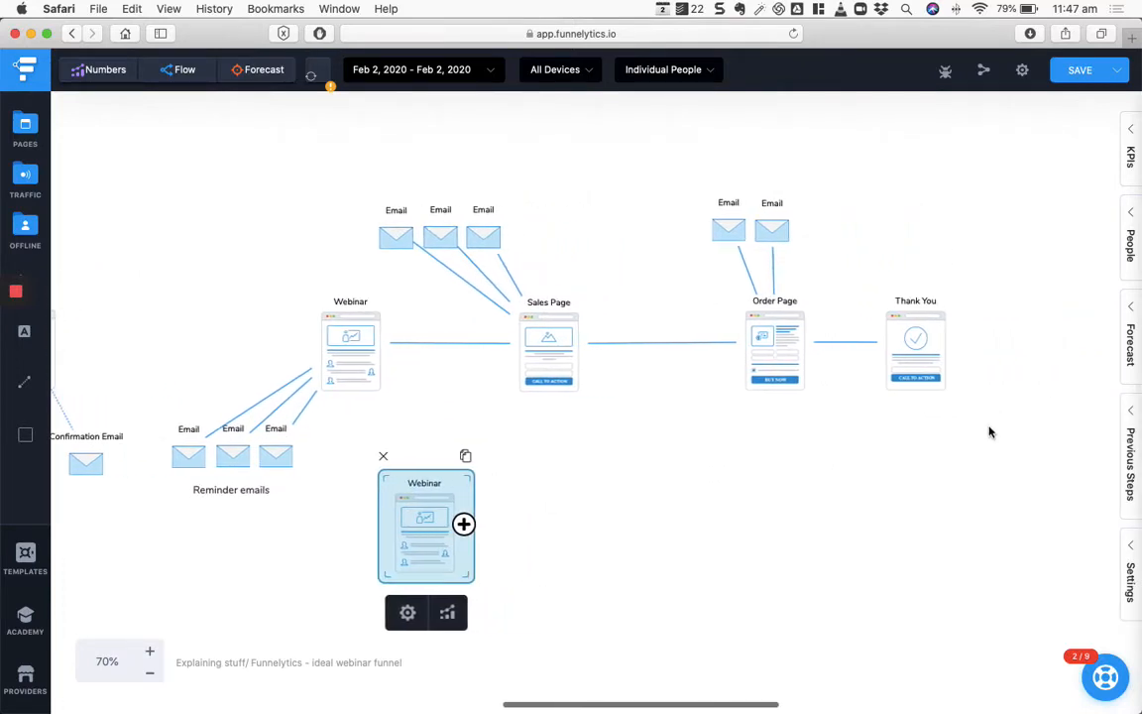
drag(988, 432, 403, 179)
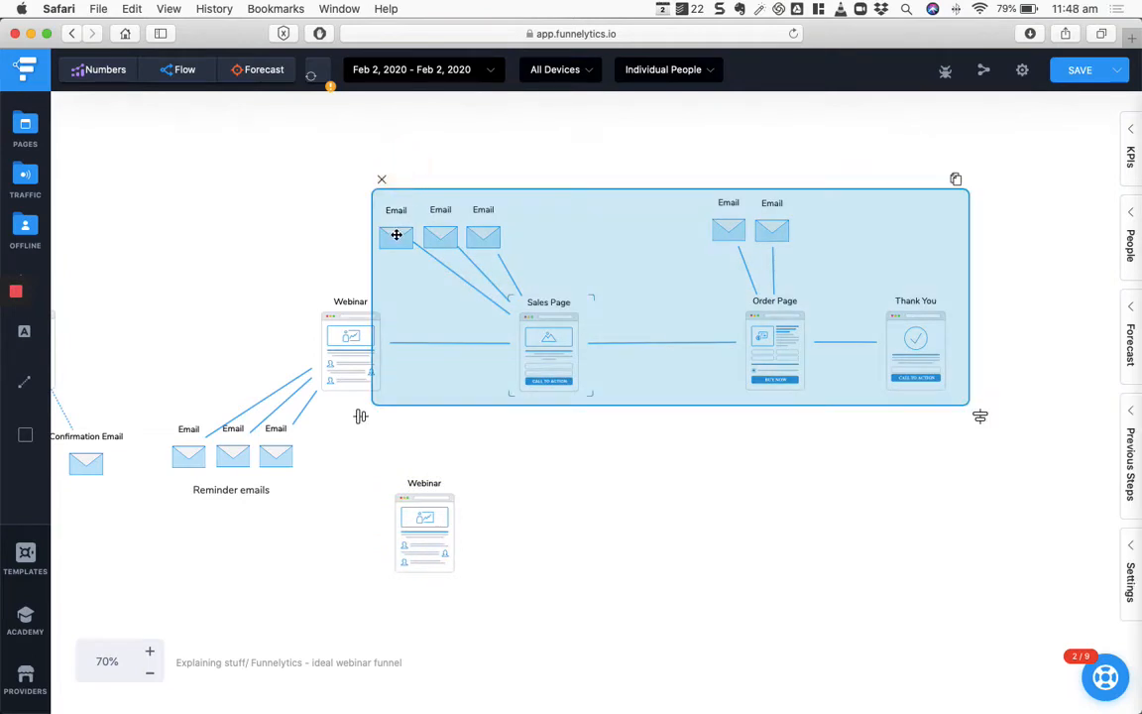
drag(396, 234, 592, 230)
Step: Label the duplicated Webinar page "Webinar replay"
click(428, 536)
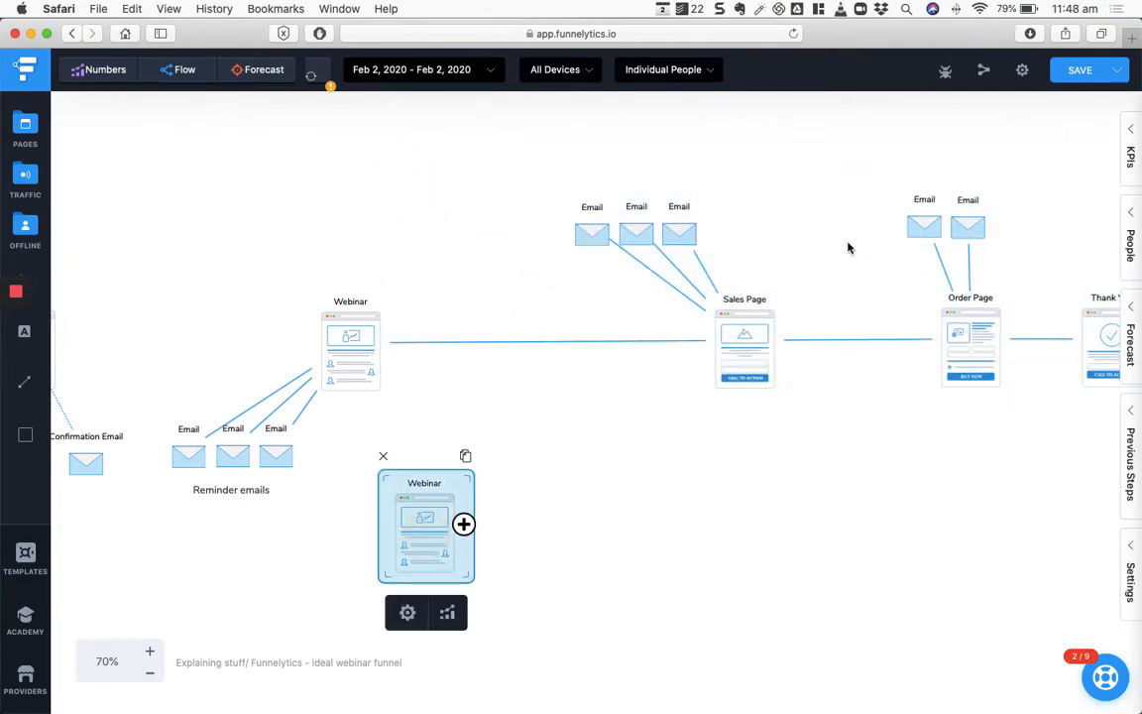
double_click(420, 501)
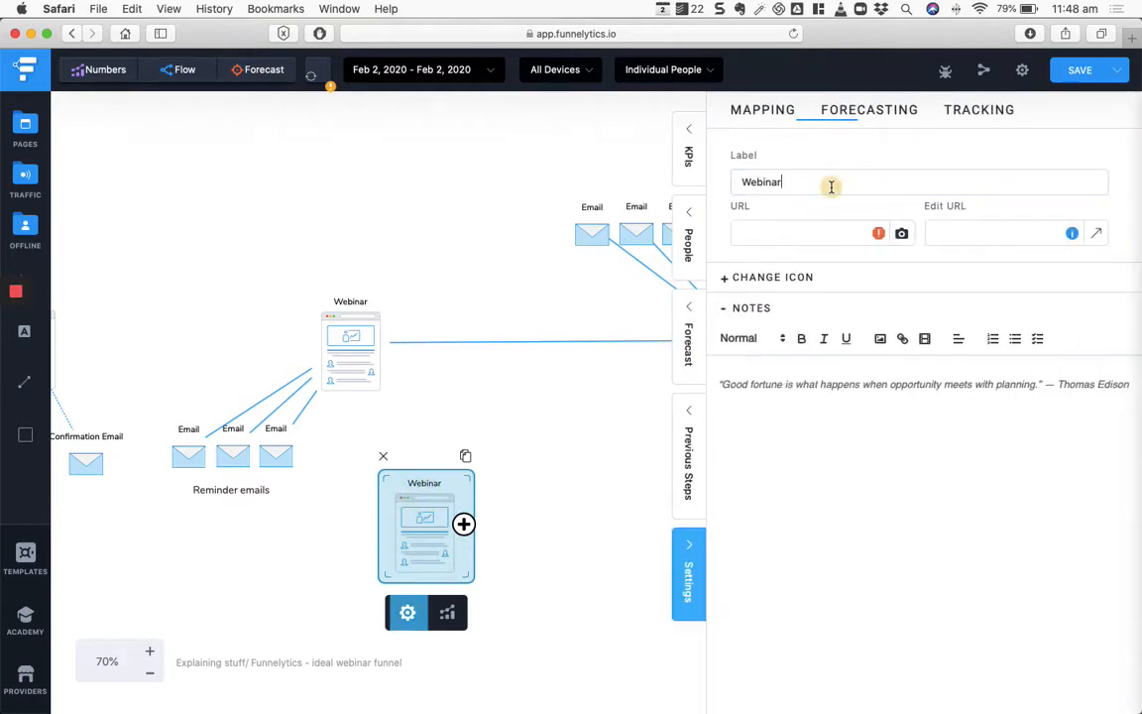
click(783, 182)
text(replay)
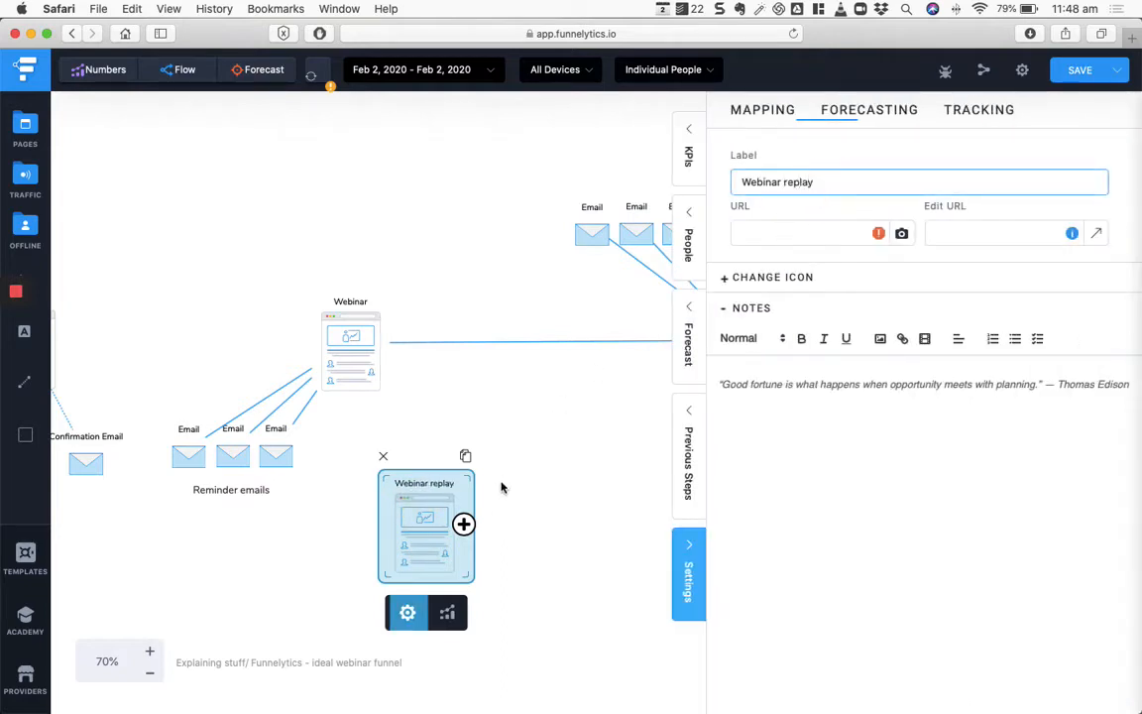
click(501, 495)
Step: Connect the Webinar replay page to the Sales Page and move the replay page closer to it
drag(460, 522, 747, 343)
click(536, 536)
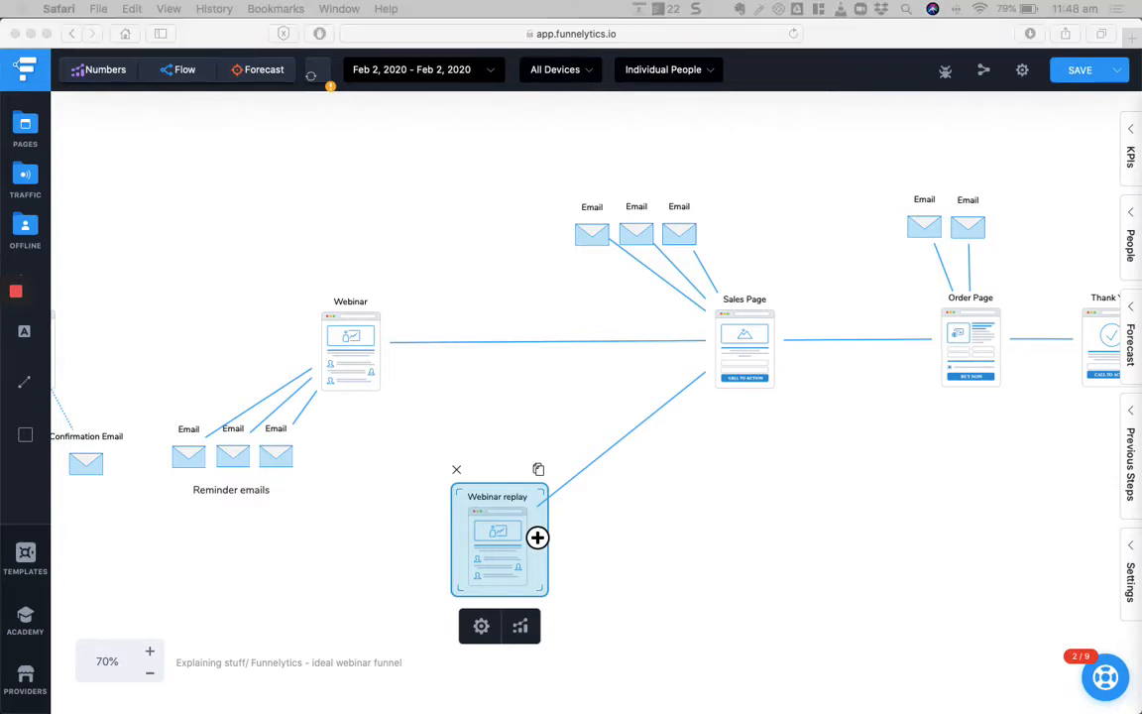
click(762, 602)
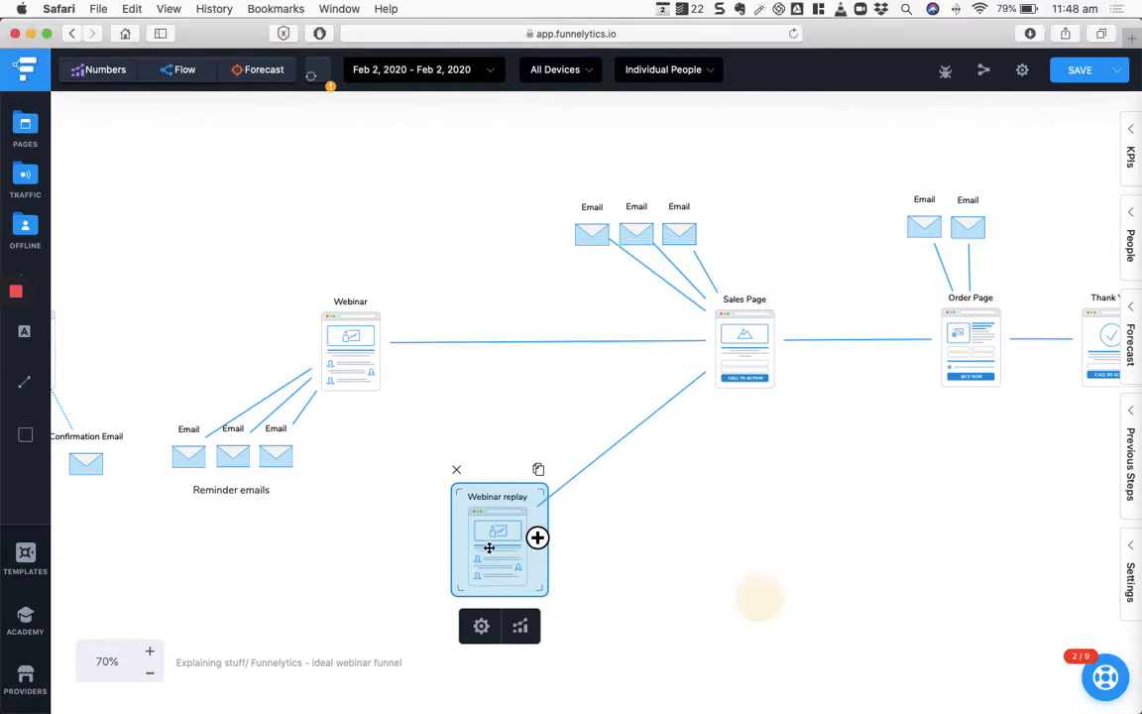
drag(496, 543, 572, 534)
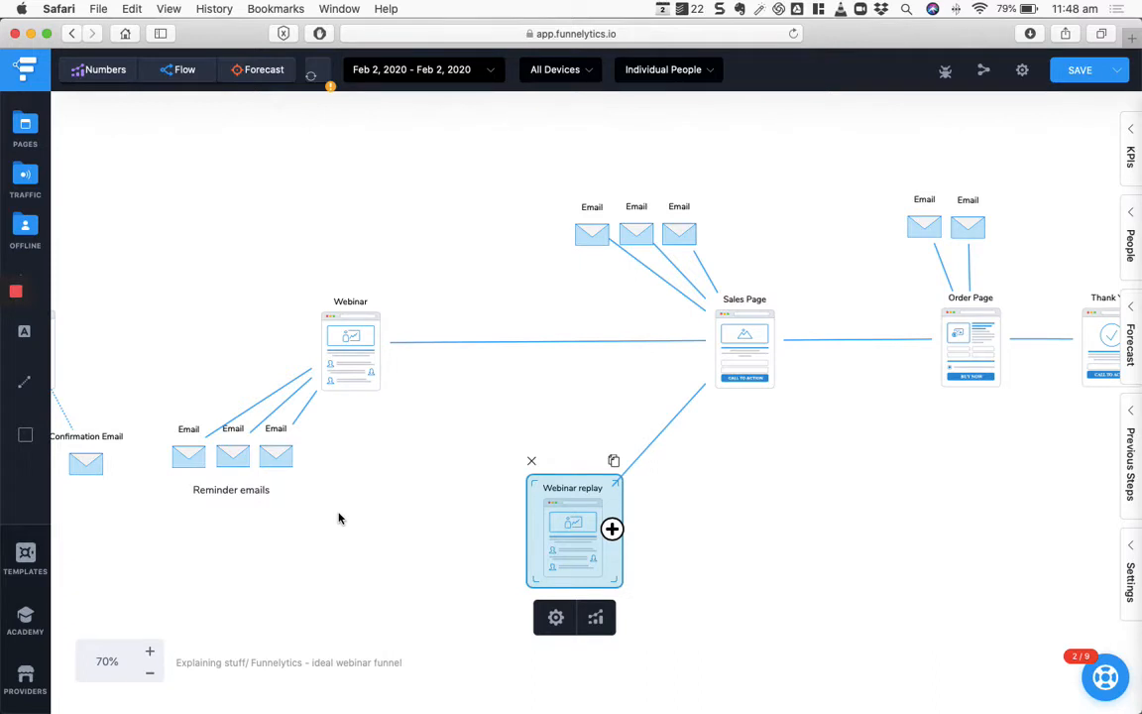
Step: Duplicate the three reminder Emails with their "Reminder emails" caption and place the copies below and left of the Webinar replay page
drag(338, 517, 169, 428)
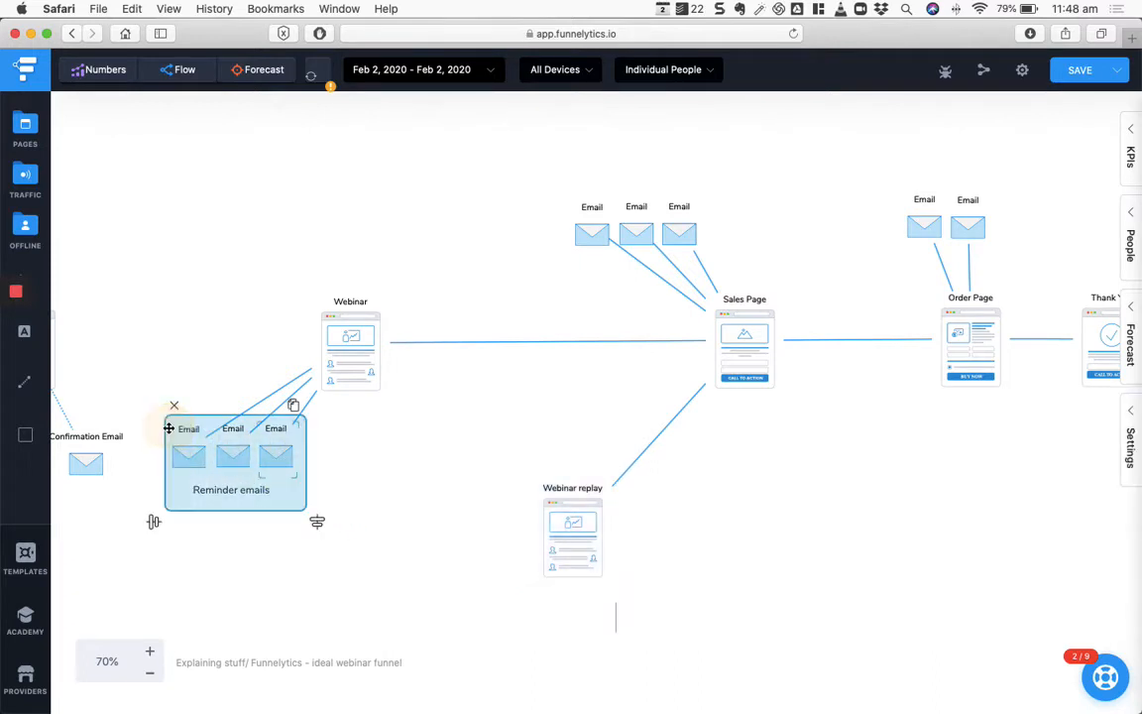
click(293, 405)
drag(288, 474, 550, 555)
click(616, 637)
Step: Connect each of the three duplicated reminder Emails to the Webinar replay page
click(454, 617)
click(405, 619)
drag(442, 616, 553, 527)
click(358, 630)
drag(397, 617, 595, 513)
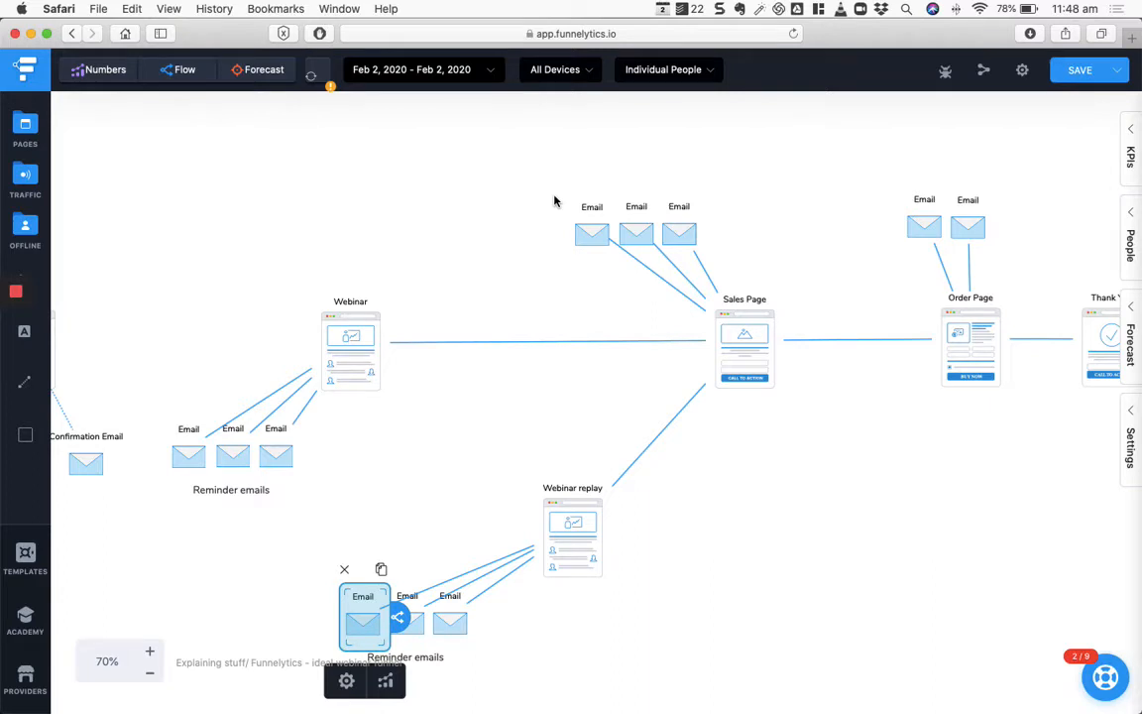
Step: Duplicate the three Emails above the Sales Page and place the copies to the right of the Webinar replay page
drag(554, 202, 737, 259)
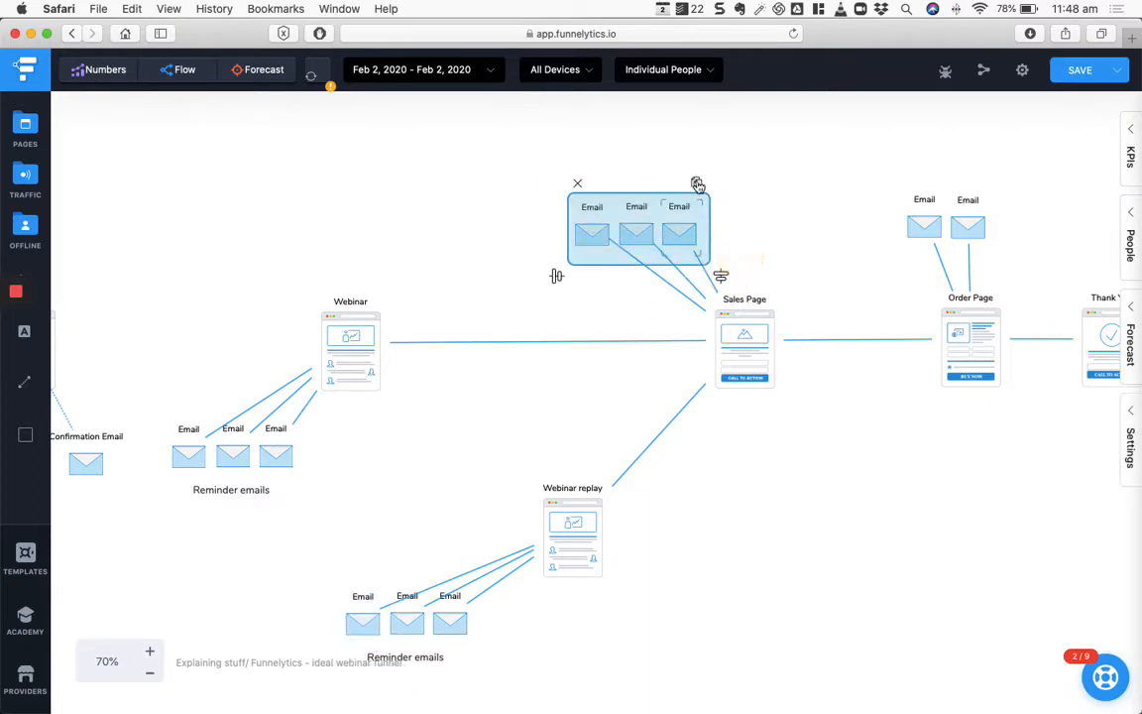
drag(697, 185, 729, 377)
click(835, 535)
Step: Connect each of the three Emails beside the Webinar replay page to the Sales Page
click(637, 537)
click(693, 549)
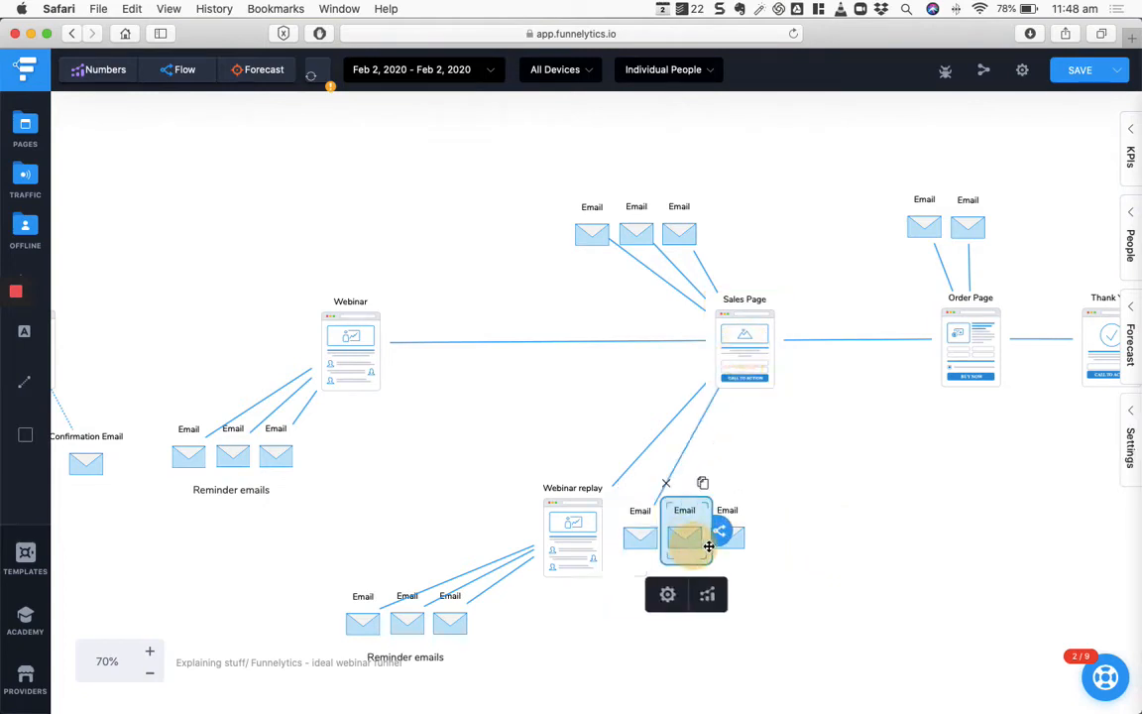
drag(721, 532, 741, 350)
click(730, 540)
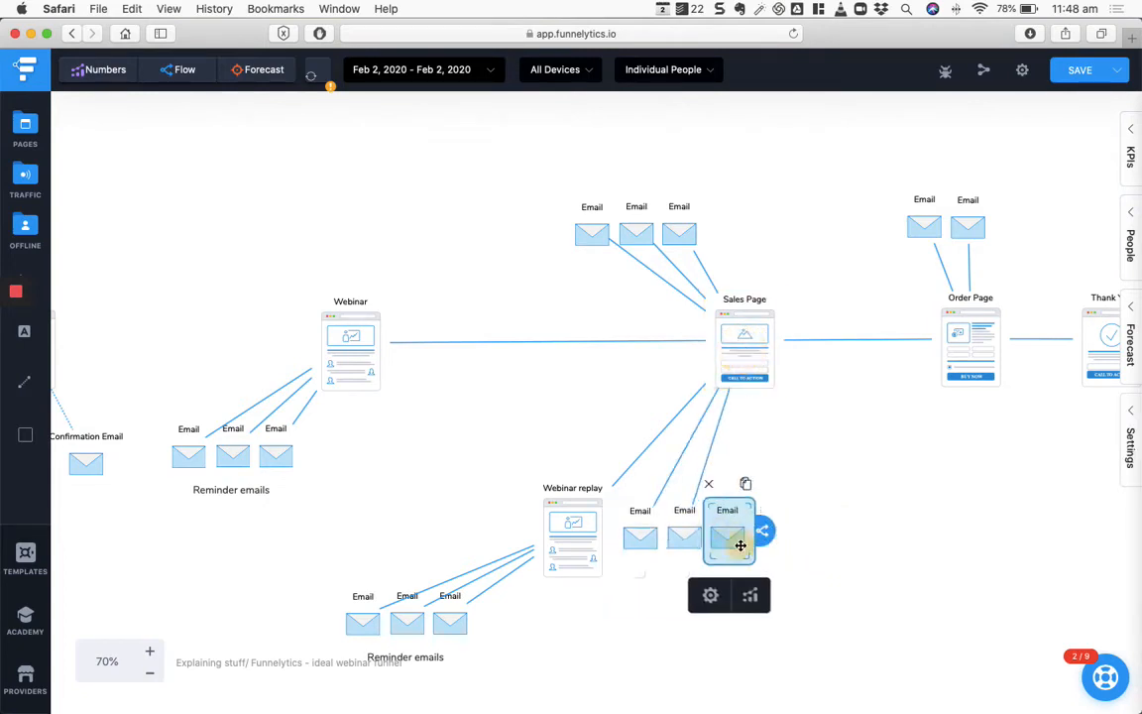
drag(761, 531, 747, 376)
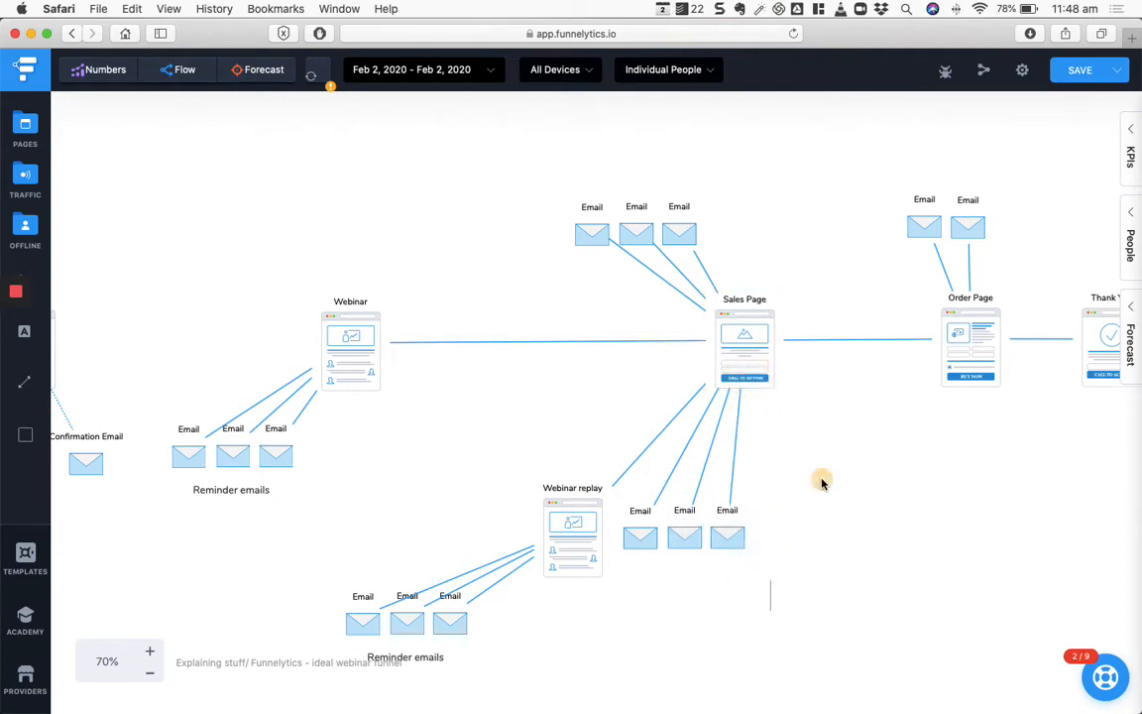
drag(763, 505, 635, 562)
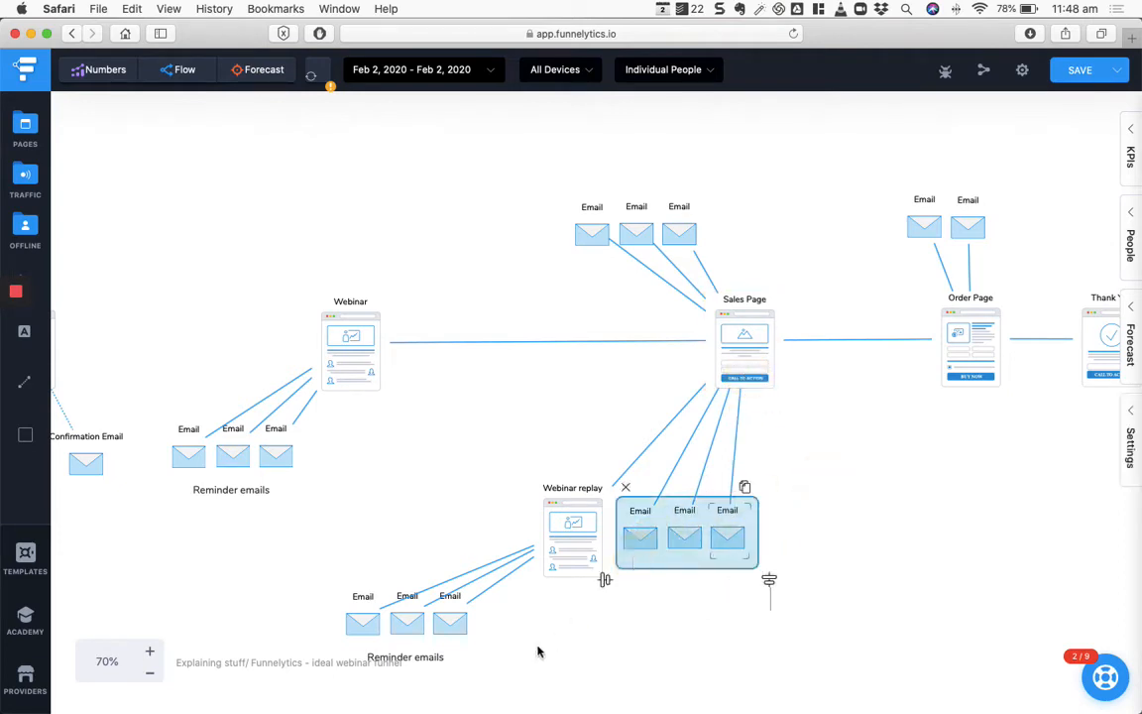
drag(464, 651, 304, 579)
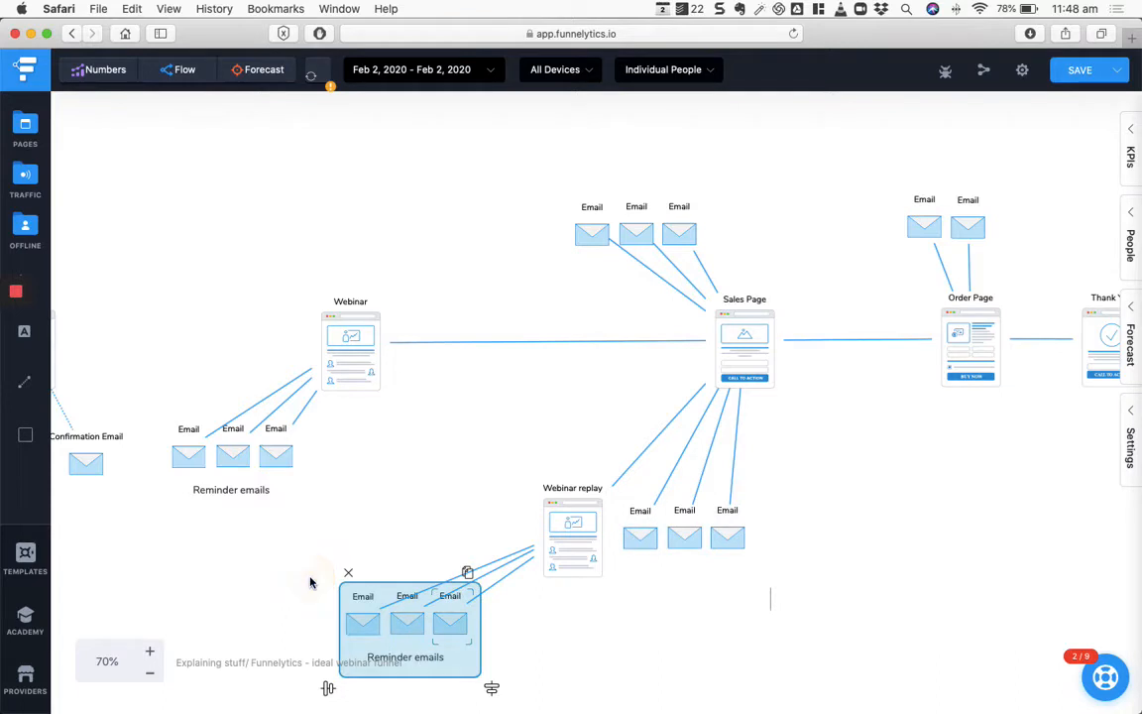
click(587, 625)
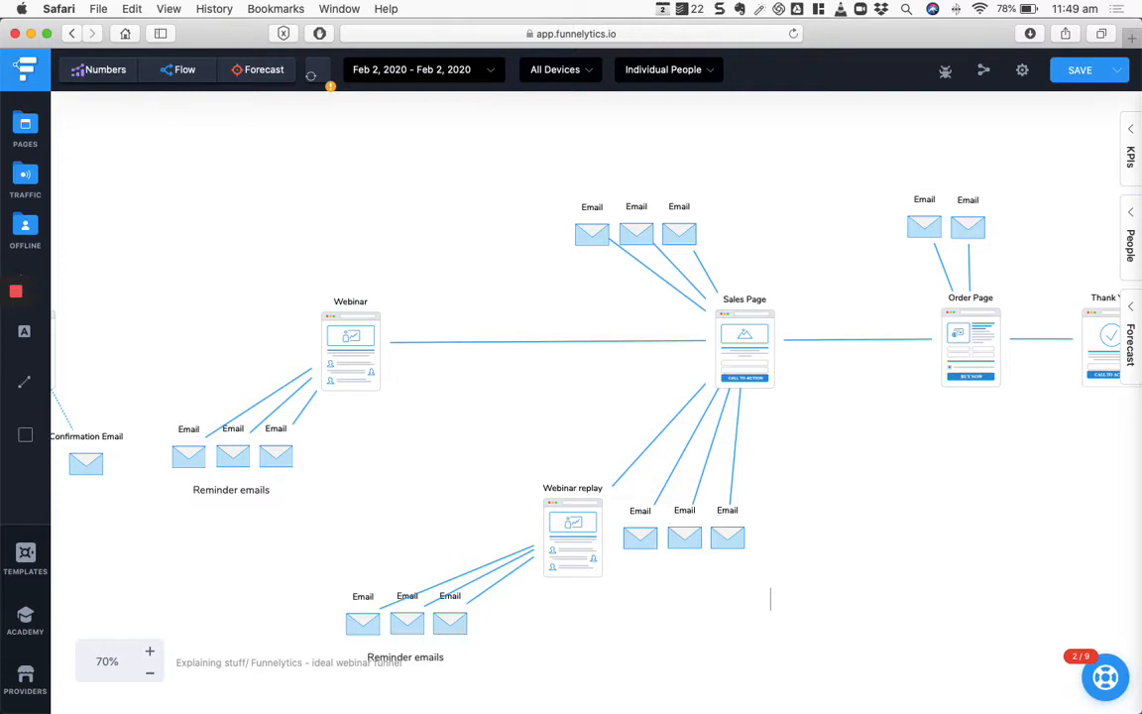
Step: Add a Facebook traffic source above the main row, between the first Thank You page and the Webinar
click(149, 672)
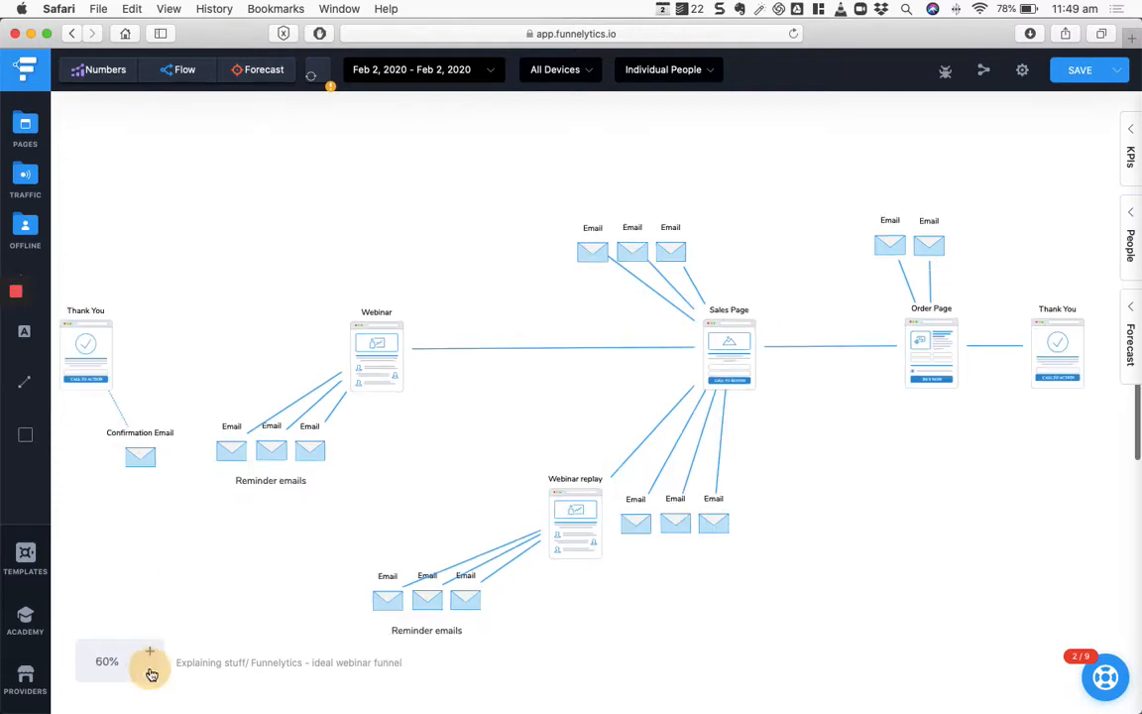
click(150, 672)
scroll(272, 533, left, 2)
scroll(272, 534, right, 1)
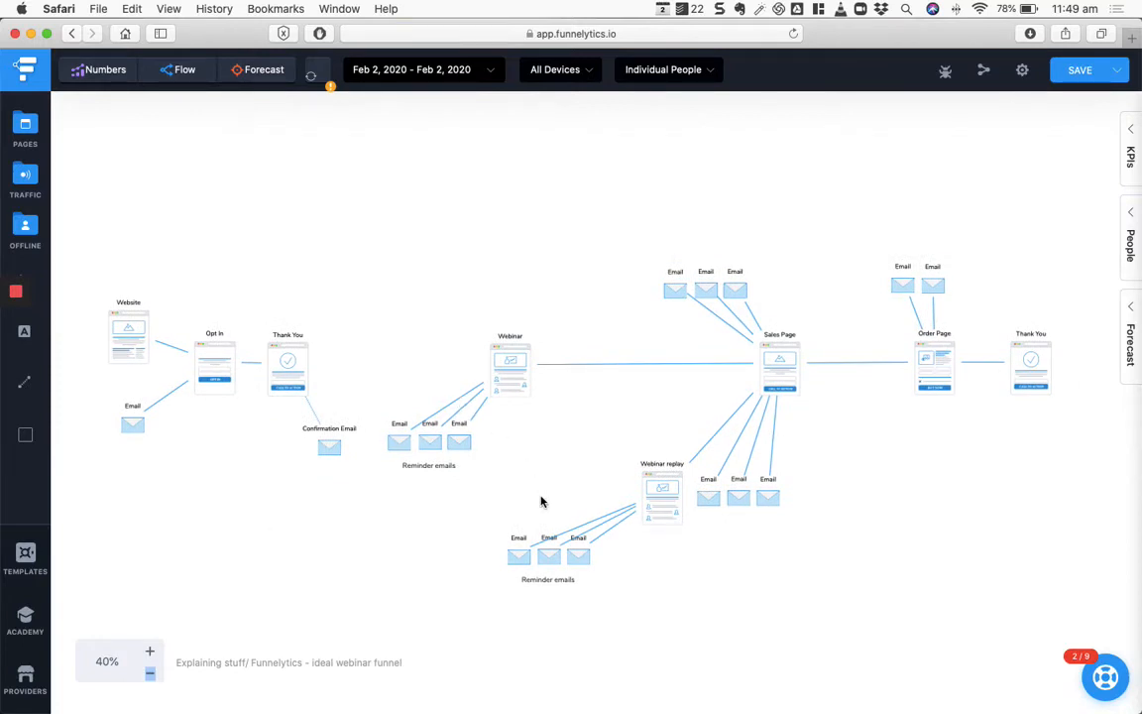
click(24, 177)
drag(273, 339, 451, 275)
Step: Relabel the Facebook traffic source above the main row as "Facebook retargeting"
double_click(424, 292)
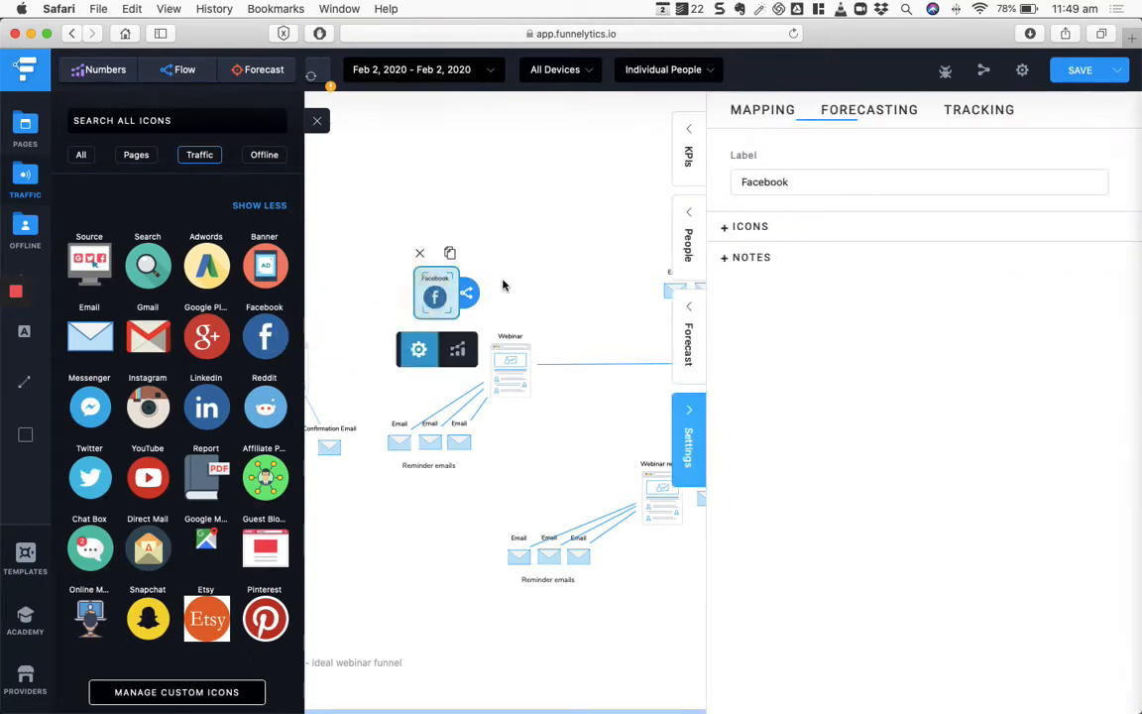
click(825, 186)
text(retarge)
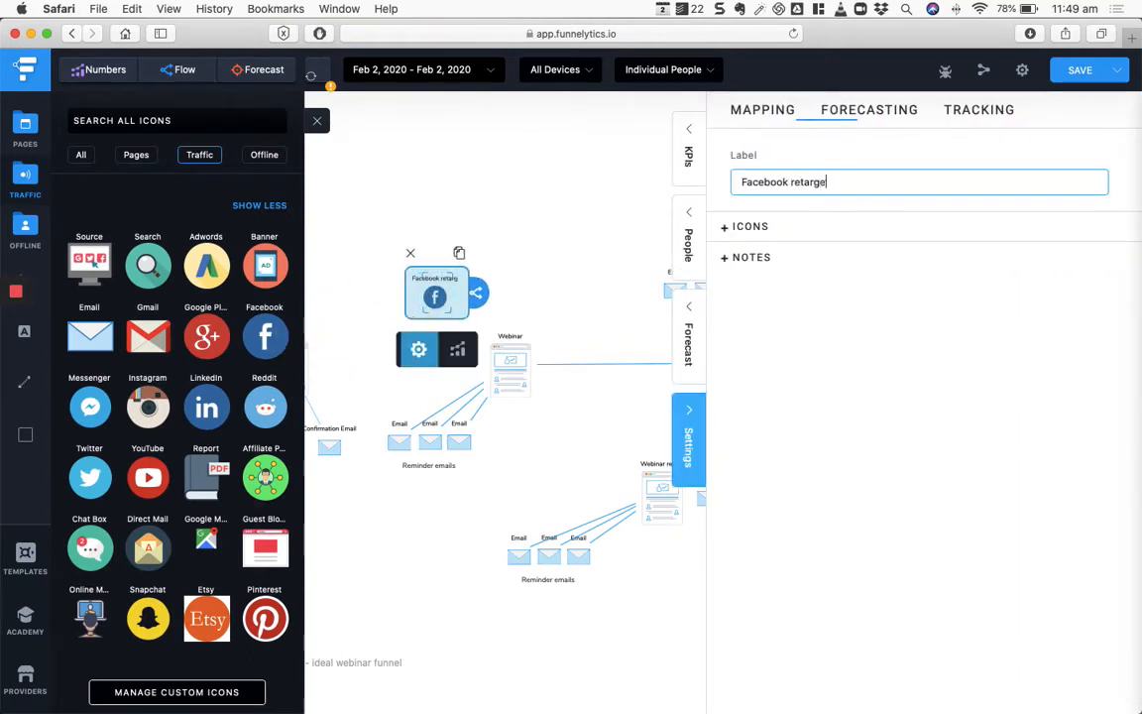
text(ting)
click(619, 271)
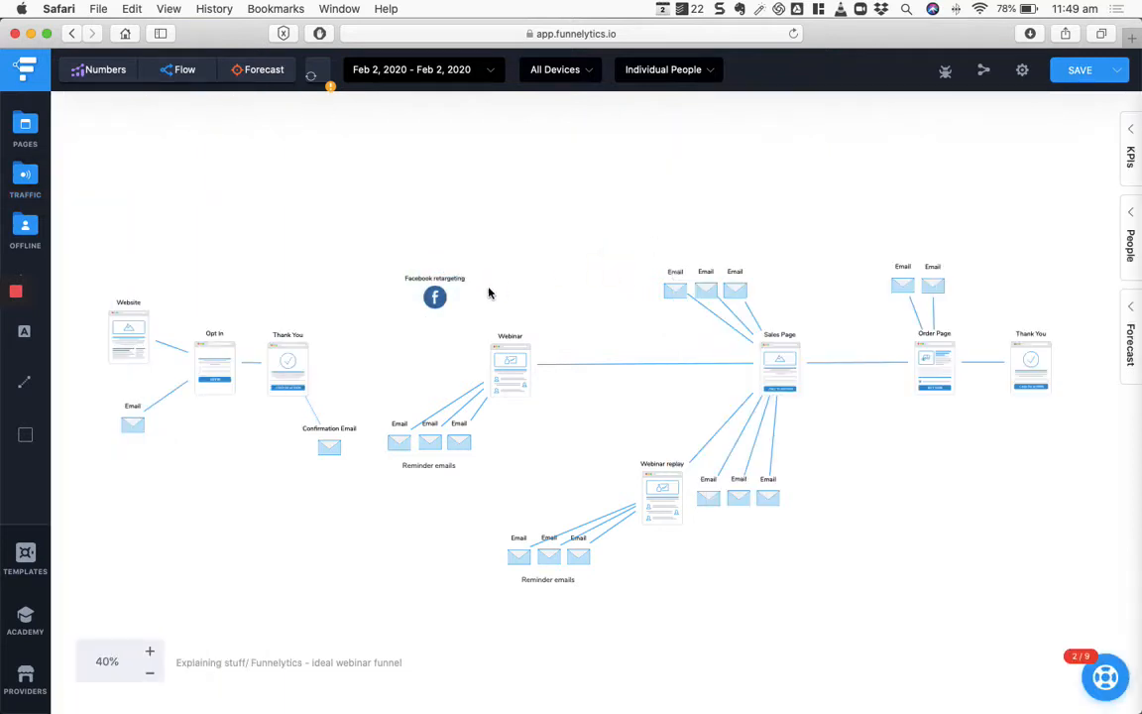
Step: Move the Facebook source below the Webinar beside the reminder Emails and shorten its label to "Retargeting"
drag(433, 296, 505, 443)
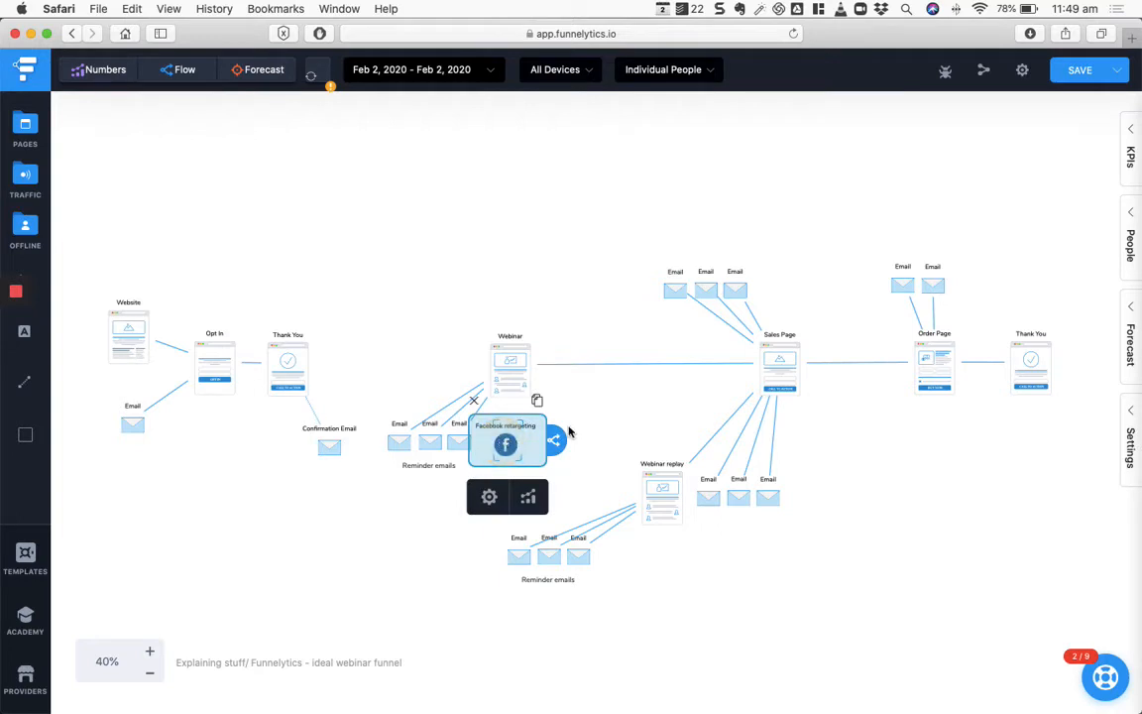
double_click(510, 446)
click(792, 180)
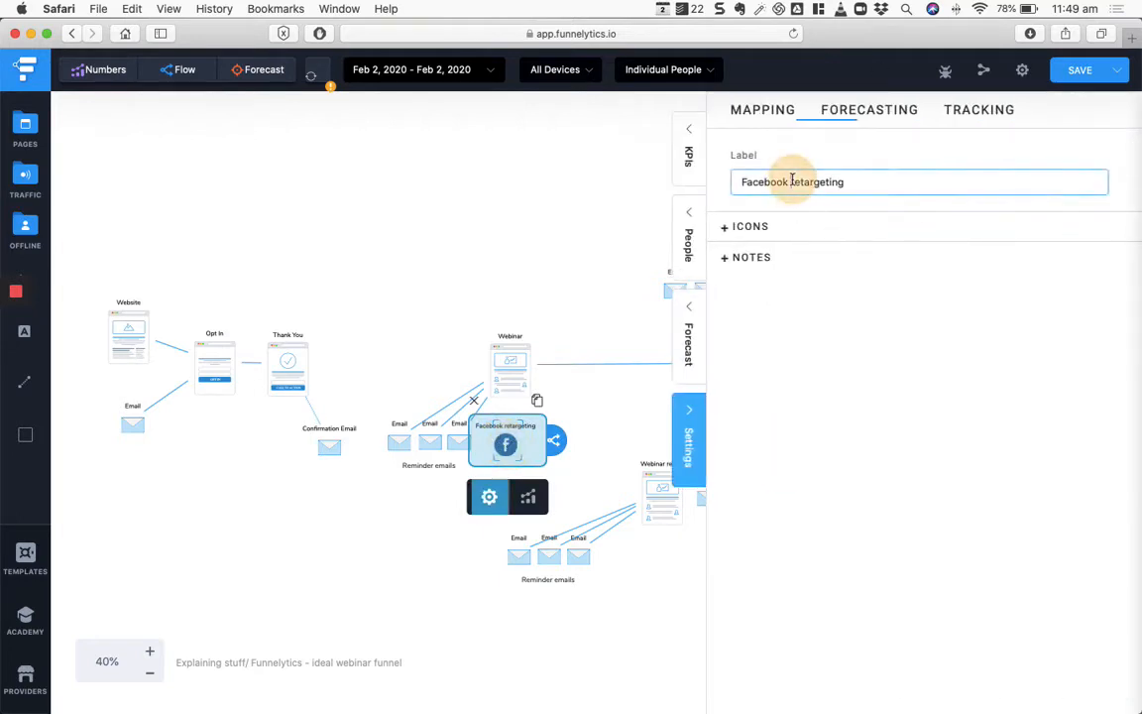
key(shift+super+Left)
text(R)
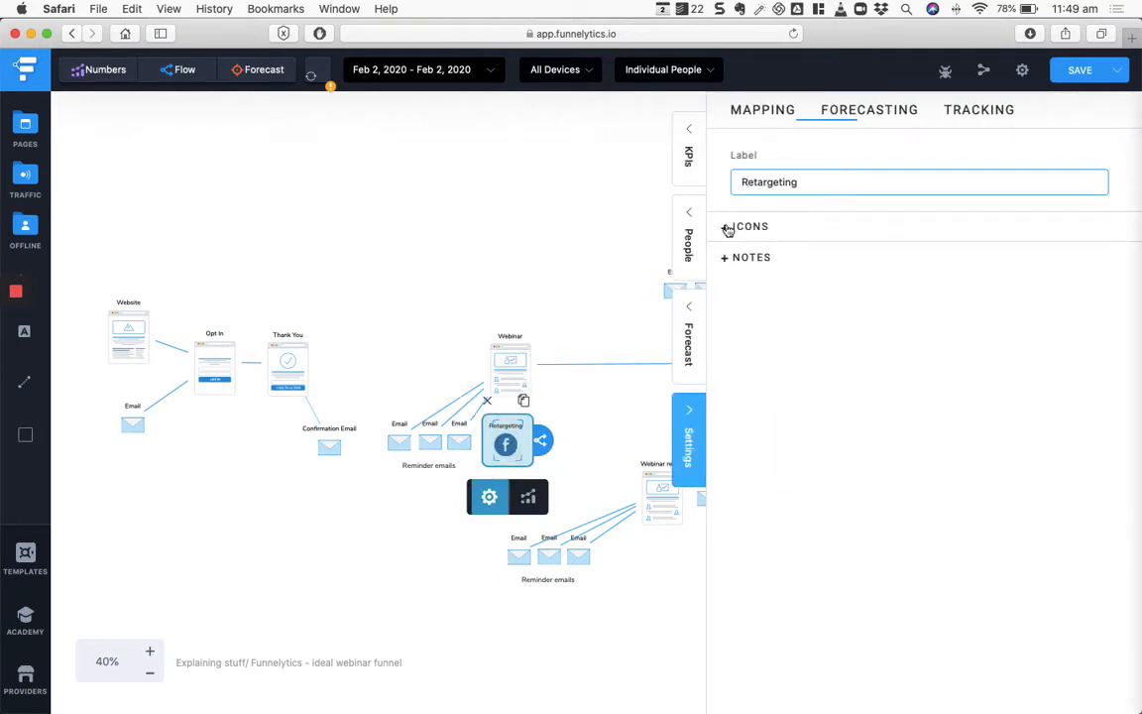
click(385, 542)
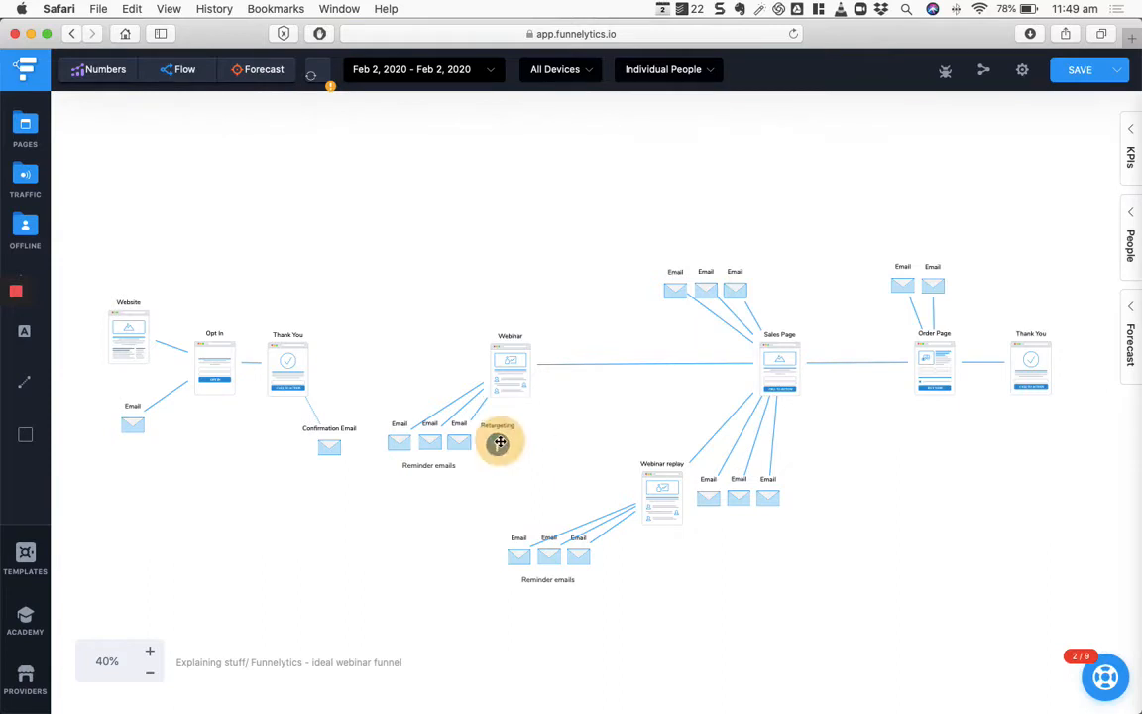
Step: Connect the Retargeting source to the Webinar and place connected copies beside the Emails of the Webinar replay, Sales Page and Order Page
click(507, 443)
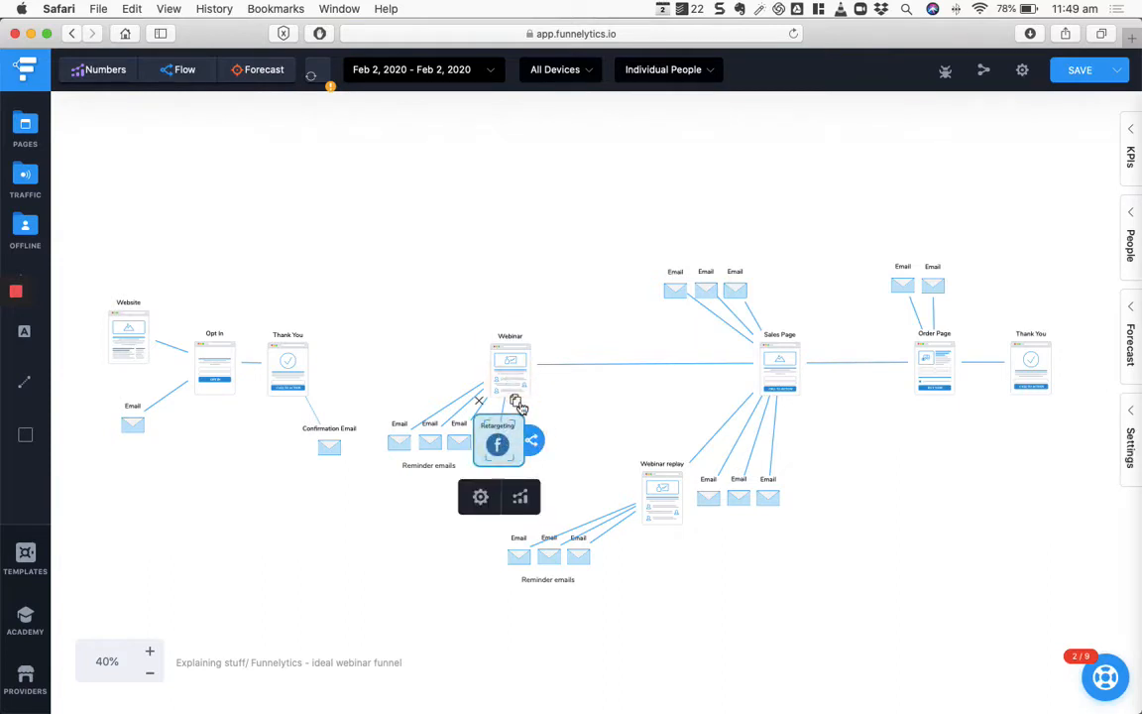
drag(518, 407, 806, 505)
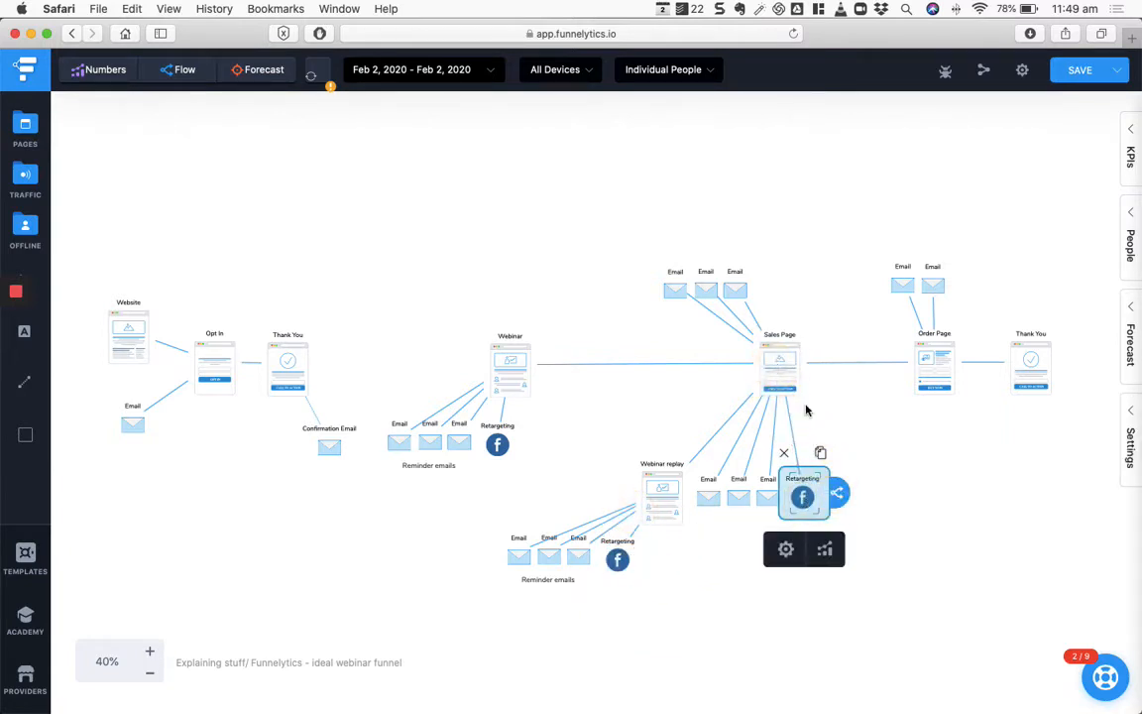
drag(822, 452, 773, 298)
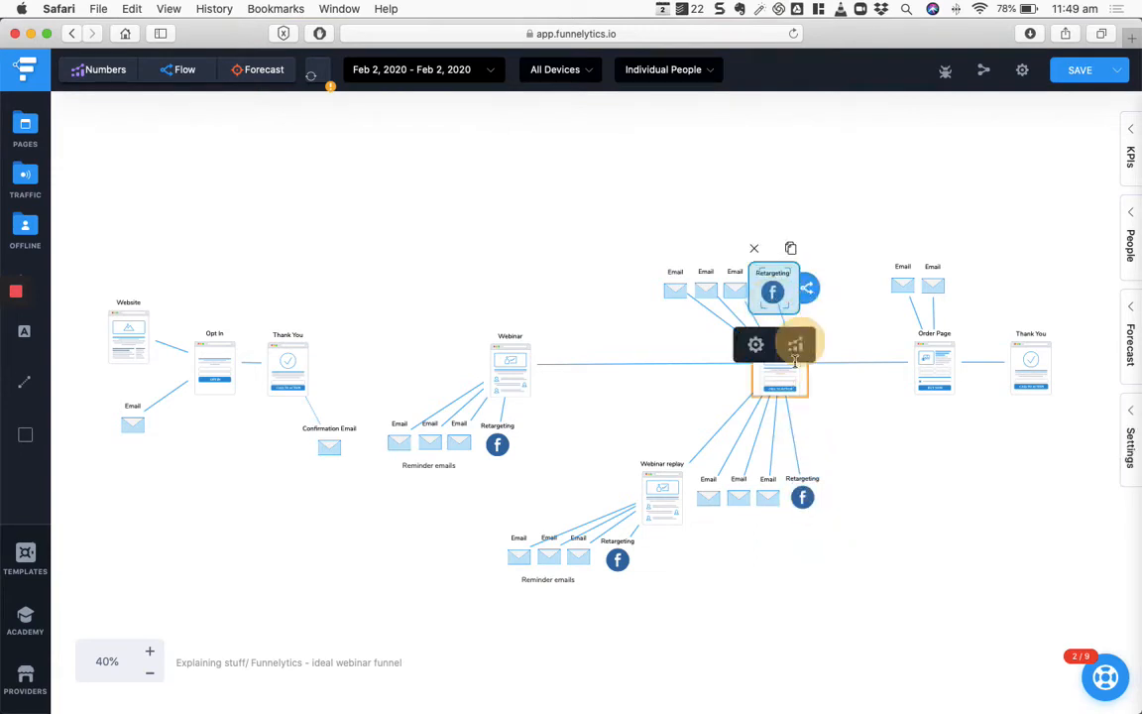
drag(793, 253, 968, 286)
click(943, 359)
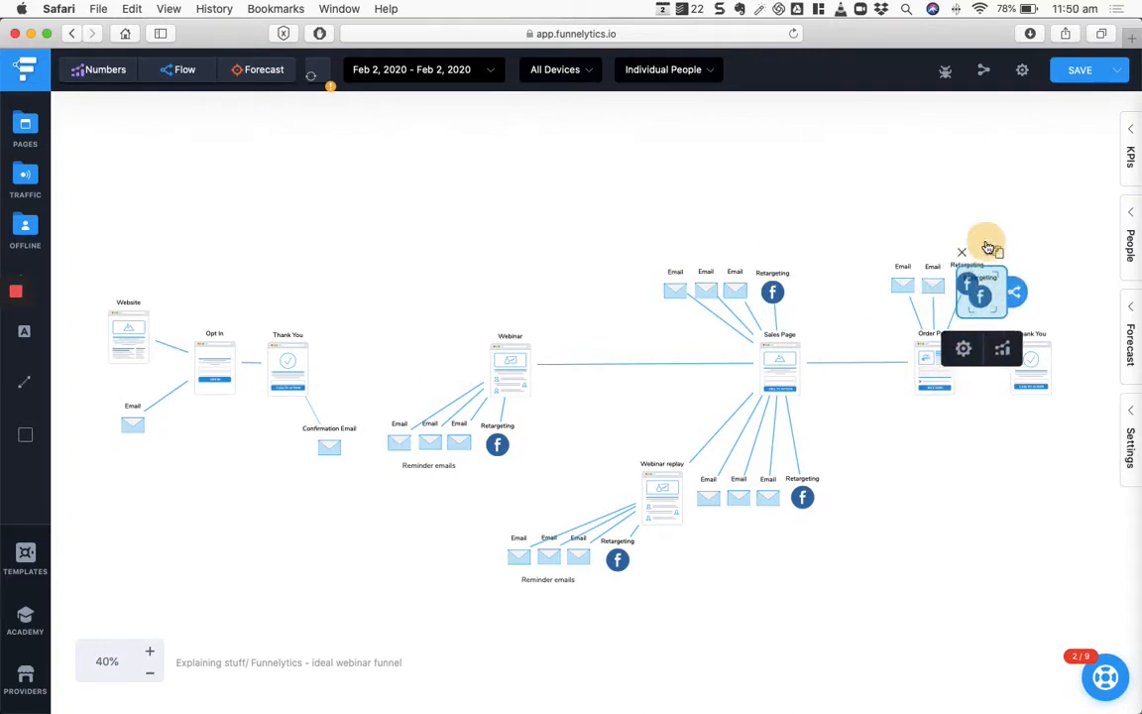
Step: Place a copy of the Retargeting source below the first Thank You page, beside the Confirmation Email
drag(986, 243, 283, 446)
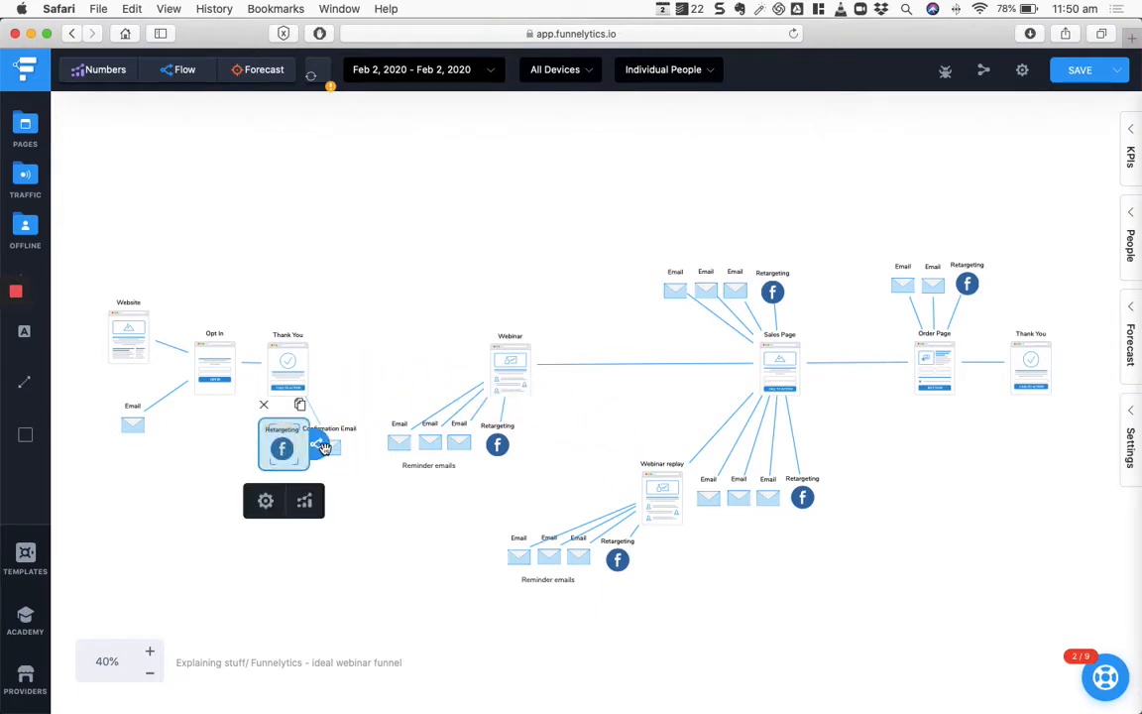
click(370, 518)
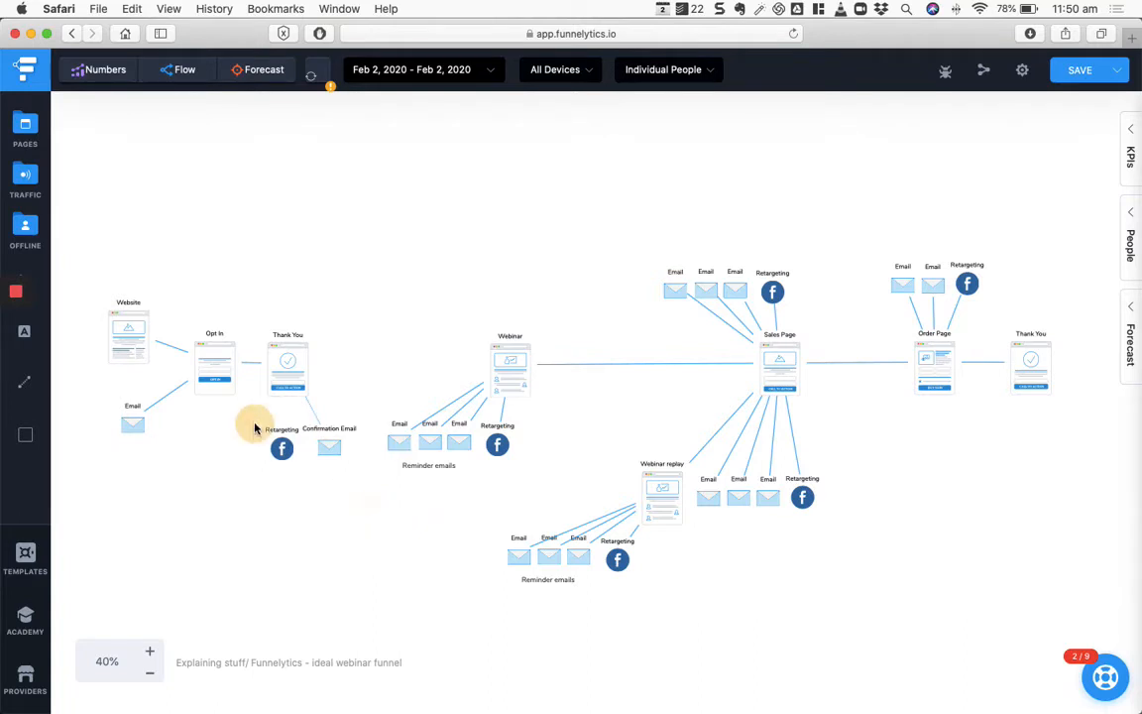
drag(255, 428, 357, 474)
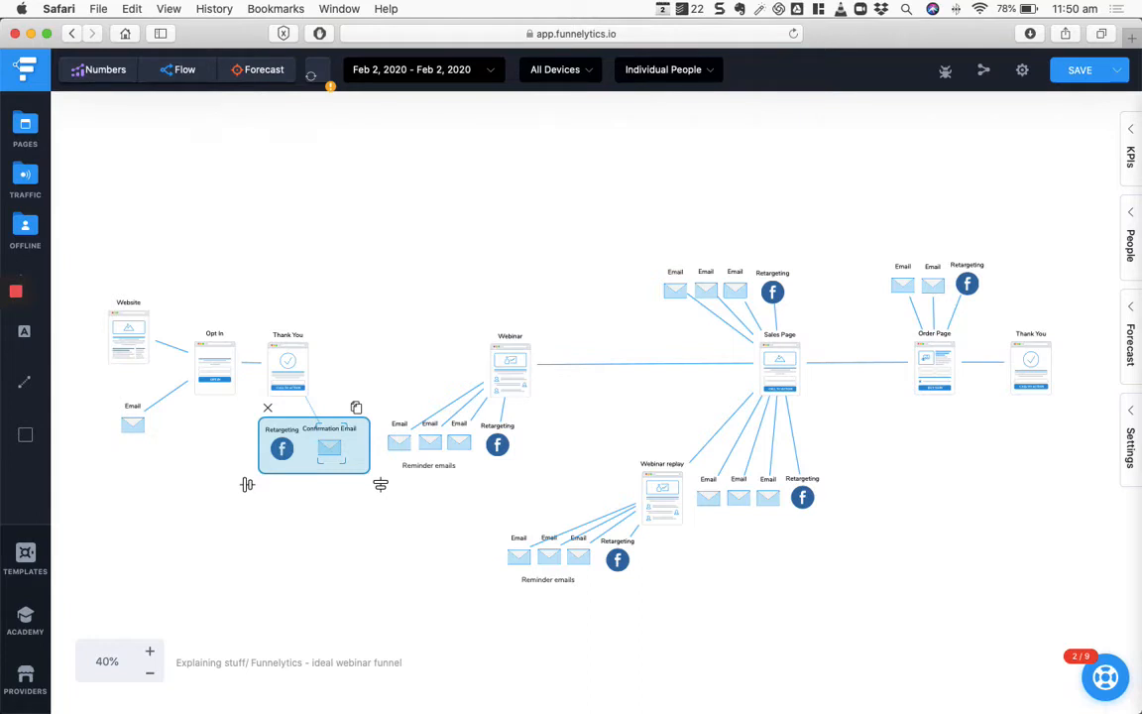
click(274, 510)
Step: Duplicate the Retargeting source beside the Confirmation Email, place the copy above the Opt In page and connect it to that page
click(282, 444)
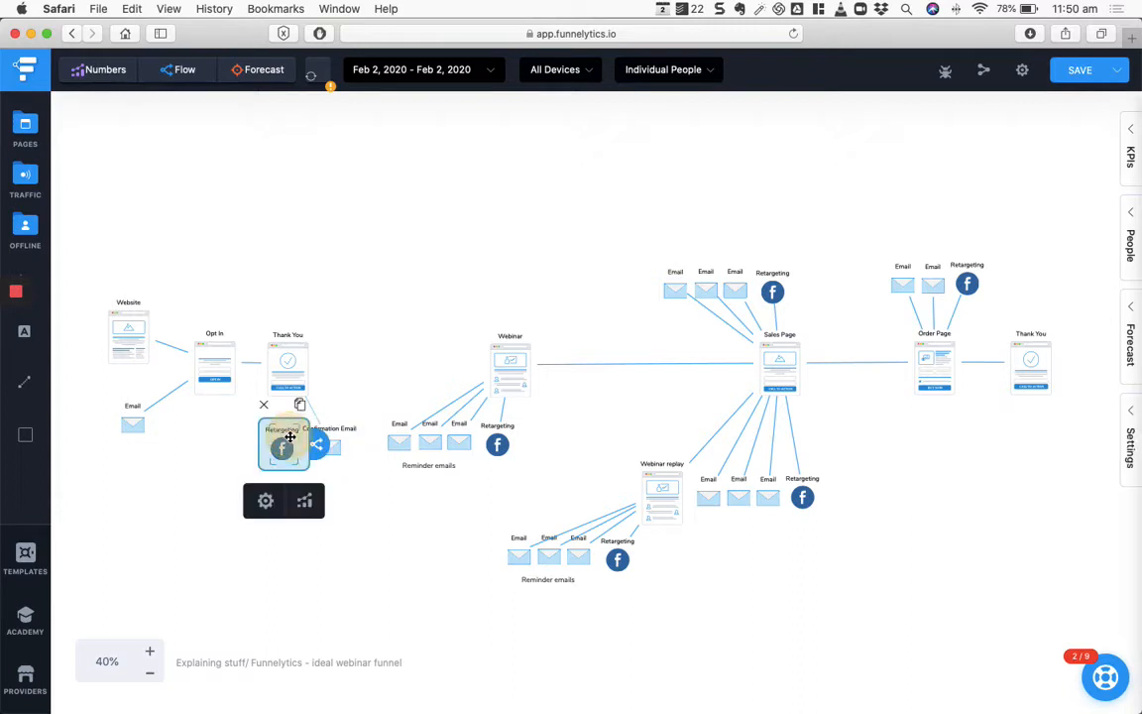
click(300, 404)
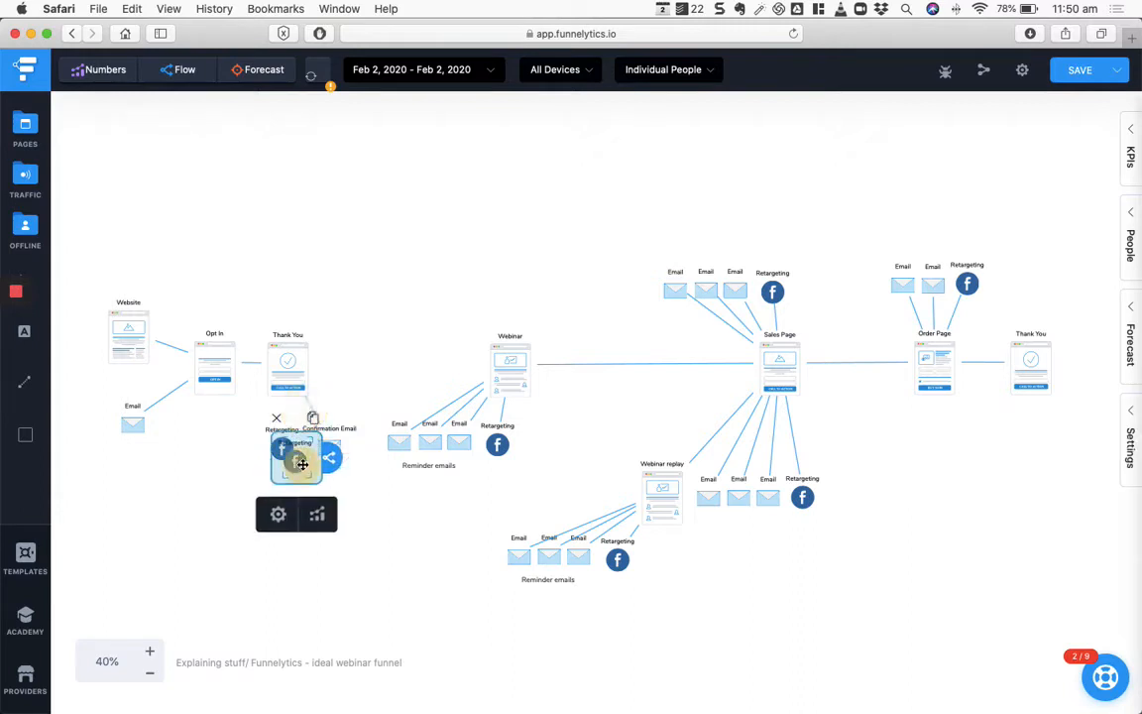
drag(300, 459, 211, 282)
click(213, 283)
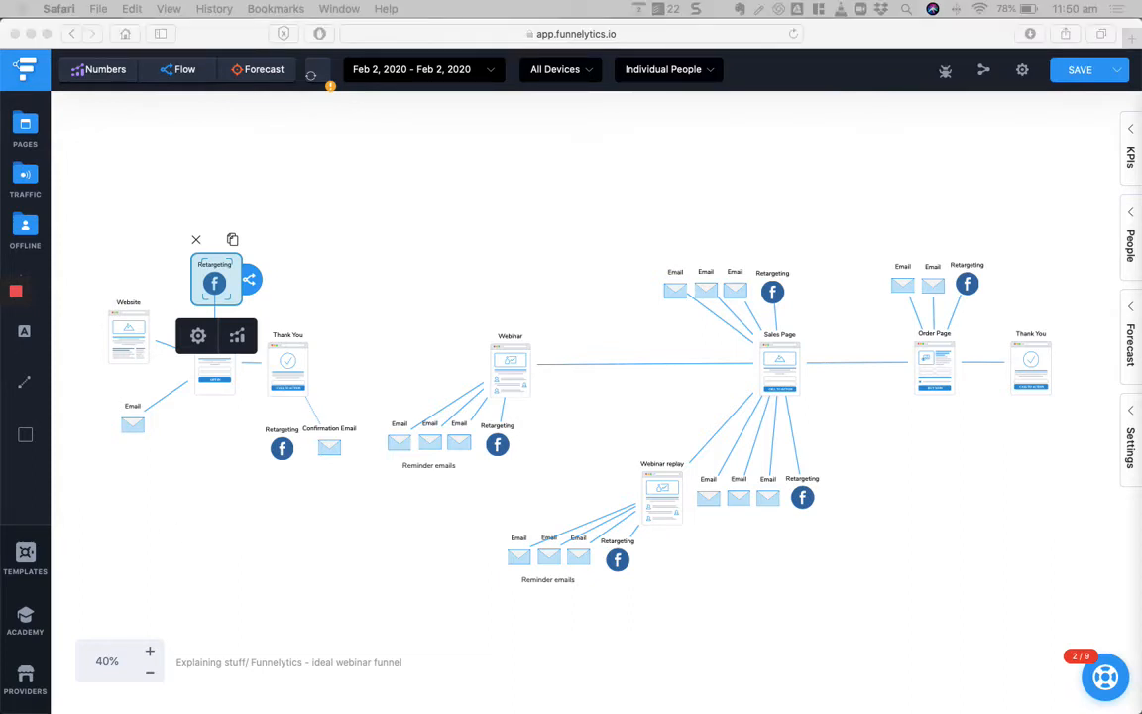
click(681, 421)
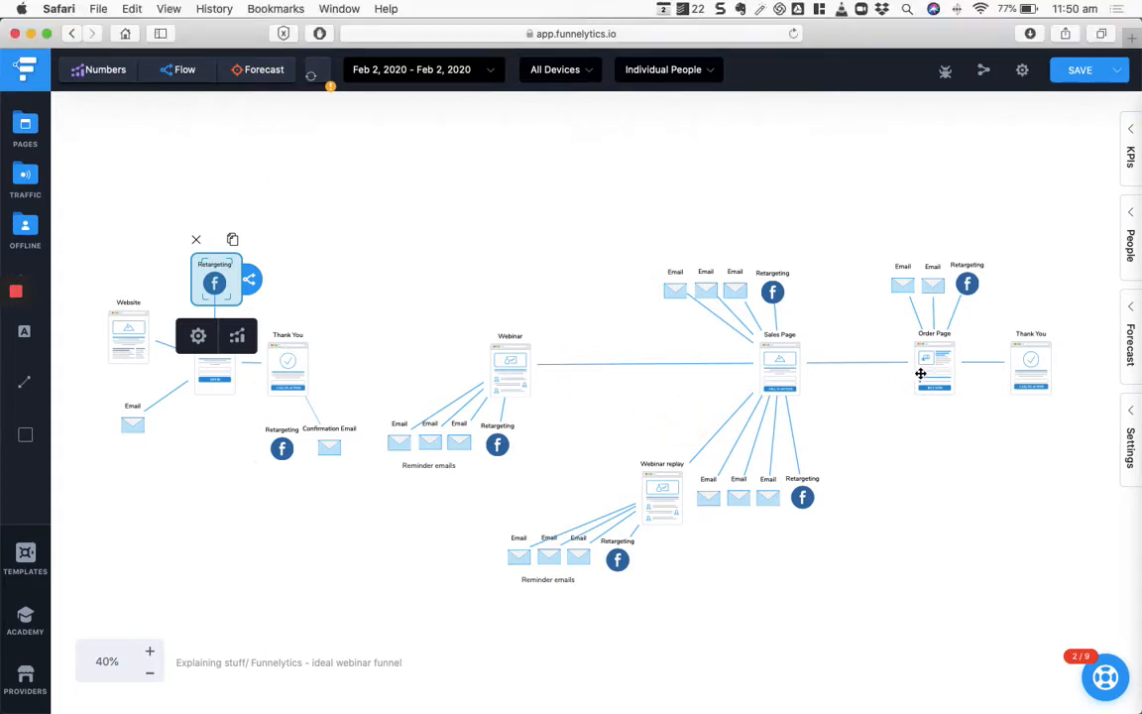
Step: Replace the Thank You page after the Order Page with an Upsell page
scroll(942, 474, right, 10)
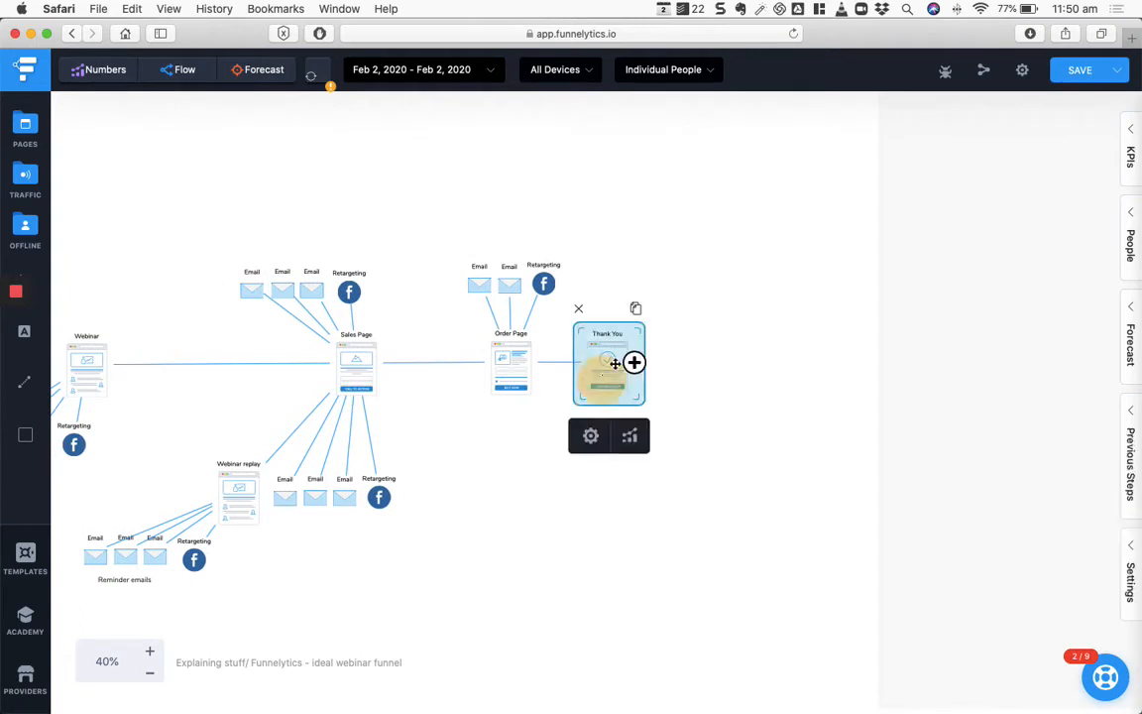
click(632, 362)
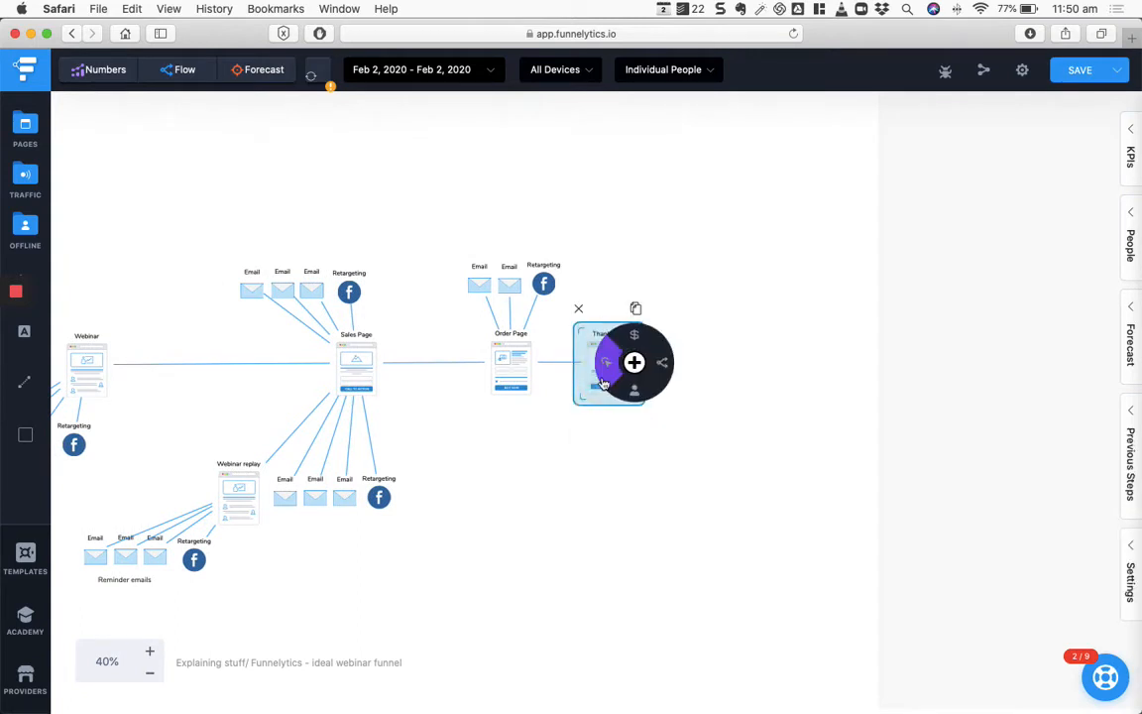
click(721, 275)
click(584, 369)
click(580, 311)
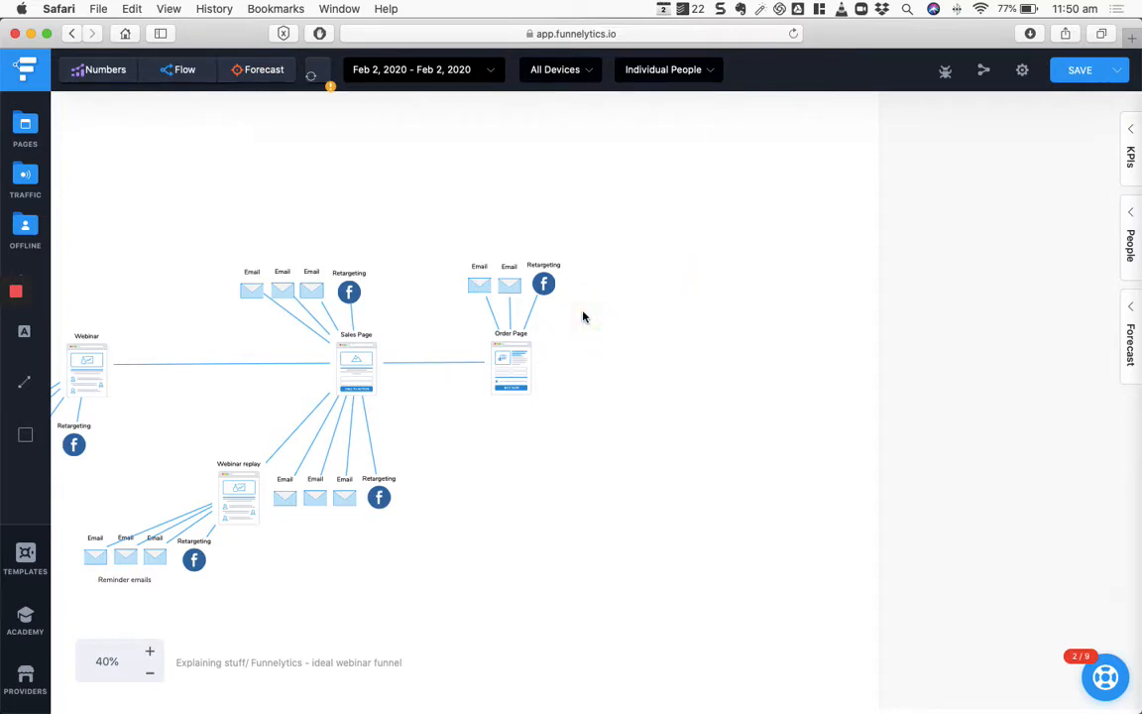
click(27, 121)
drag(90, 416, 586, 328)
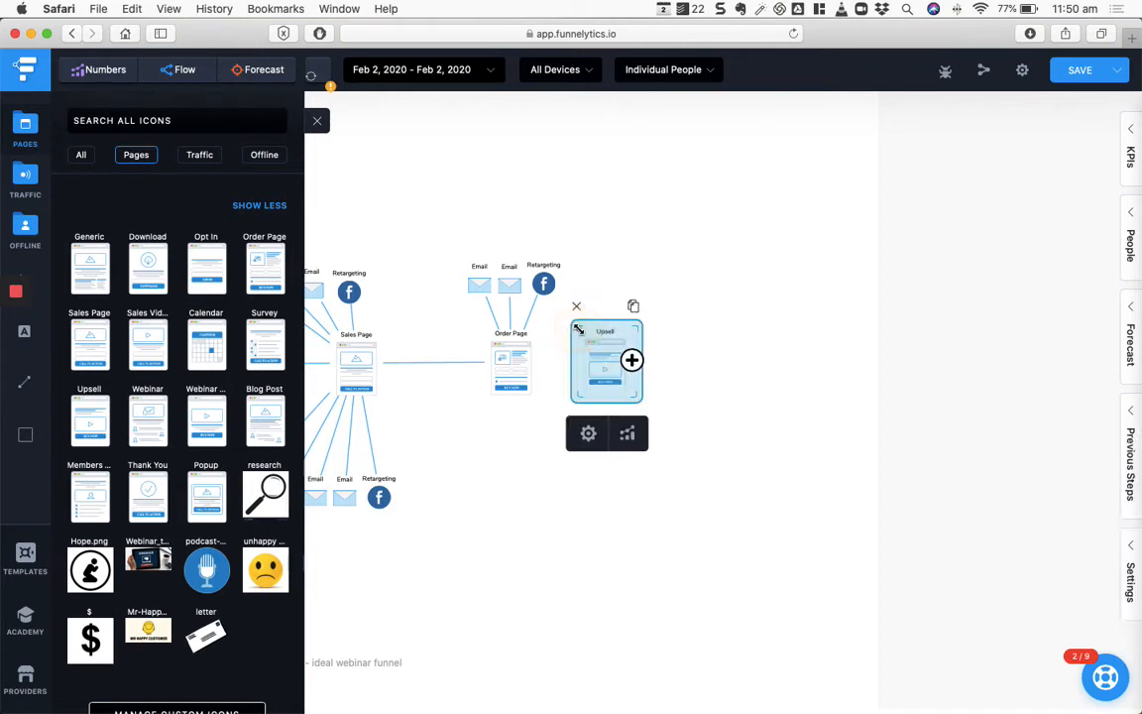
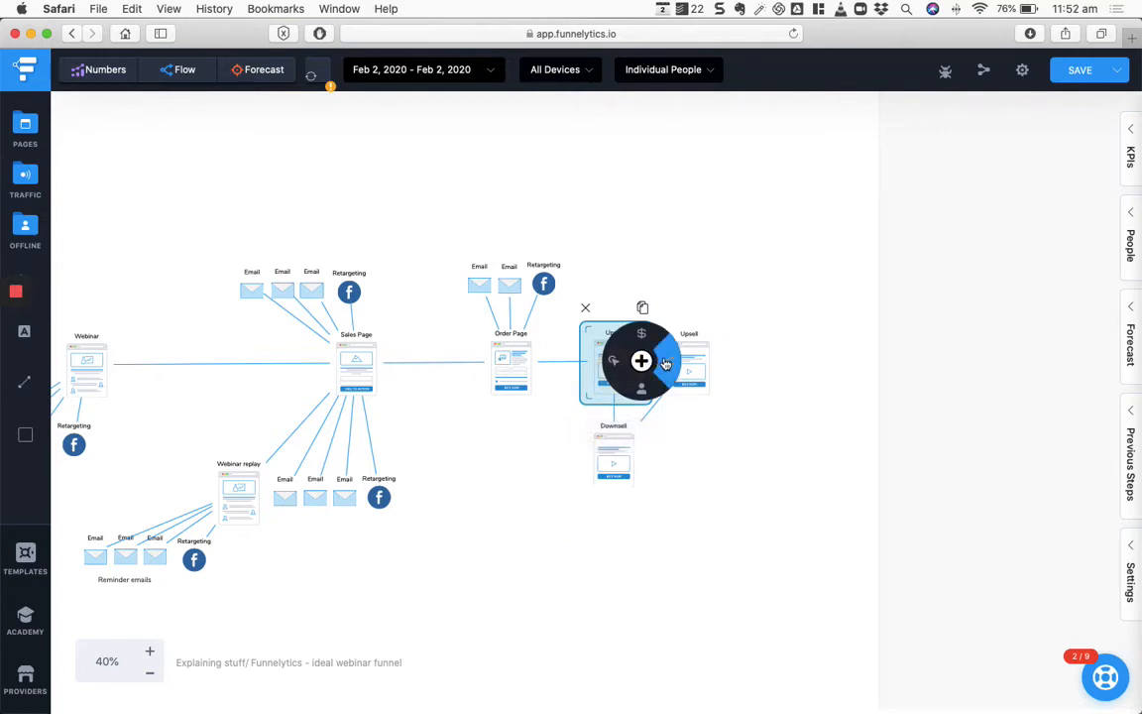
Step: Connect the first Upsell page directly to the second Upsell page
drag(665, 362, 701, 379)
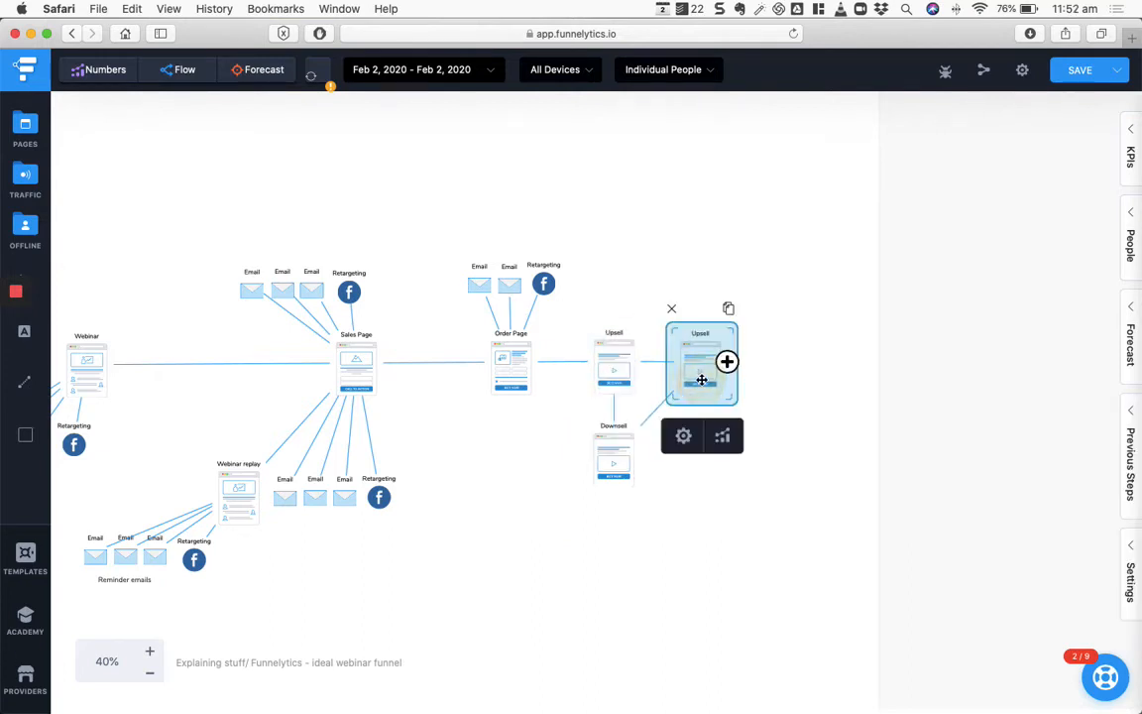
click(613, 377)
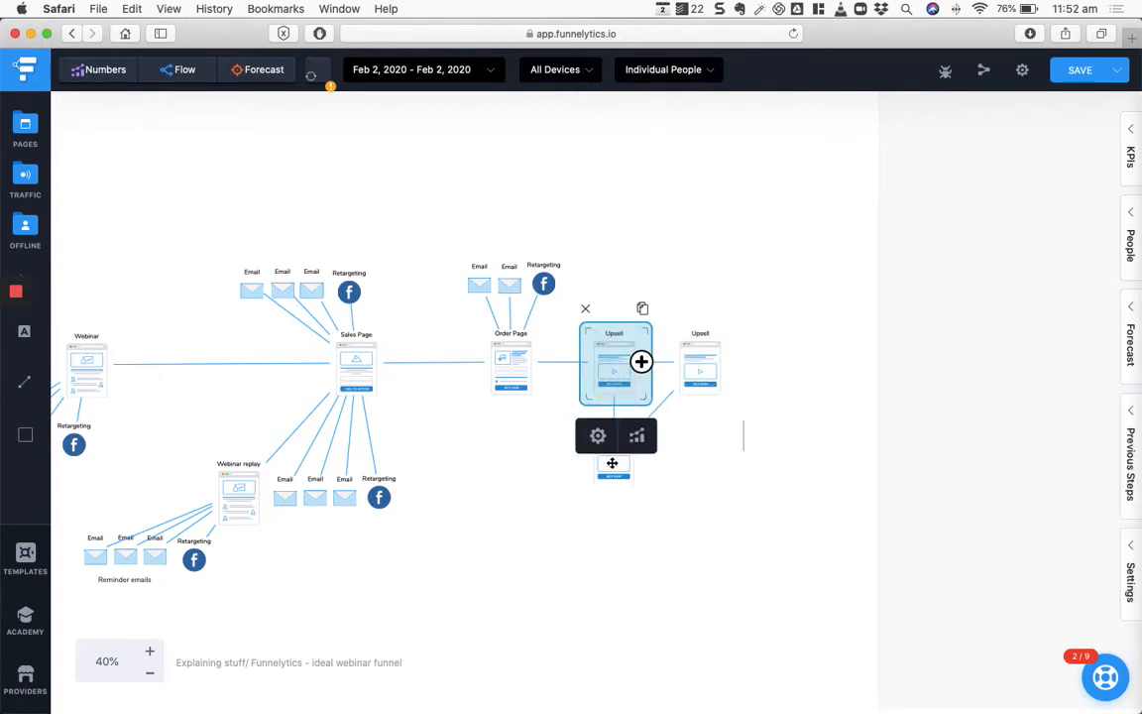
click(663, 501)
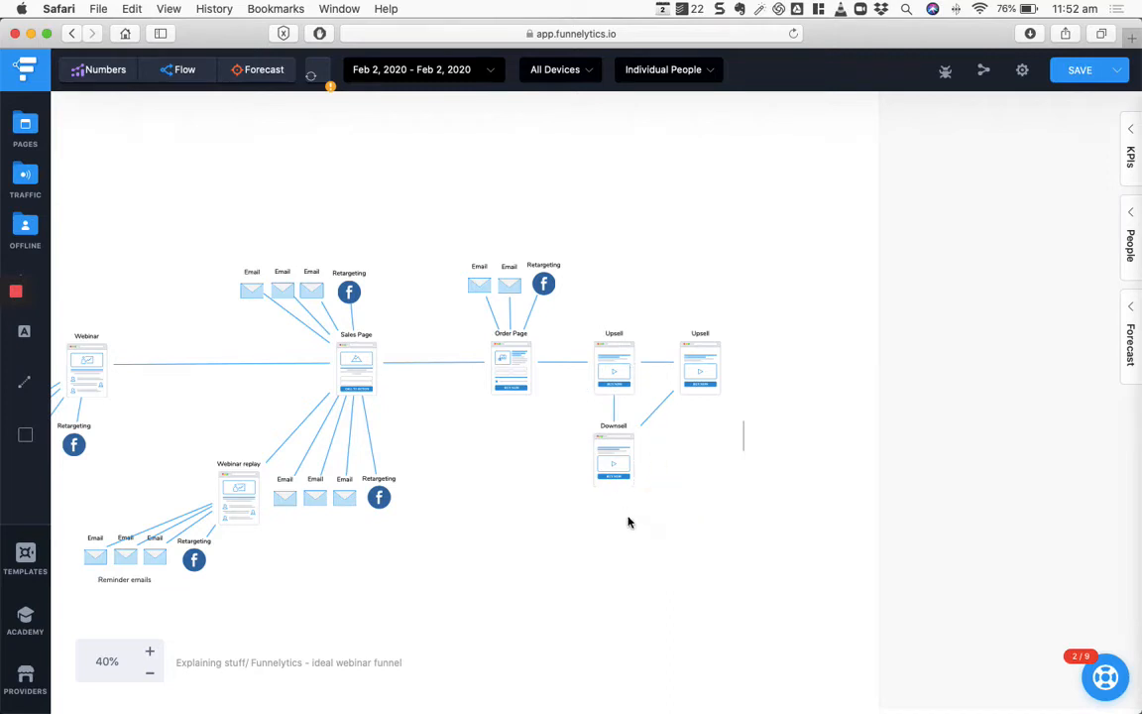
Step: Add a Thank You page after the second Upsell, connect the Upsell to it and align it with the main row
click(714, 367)
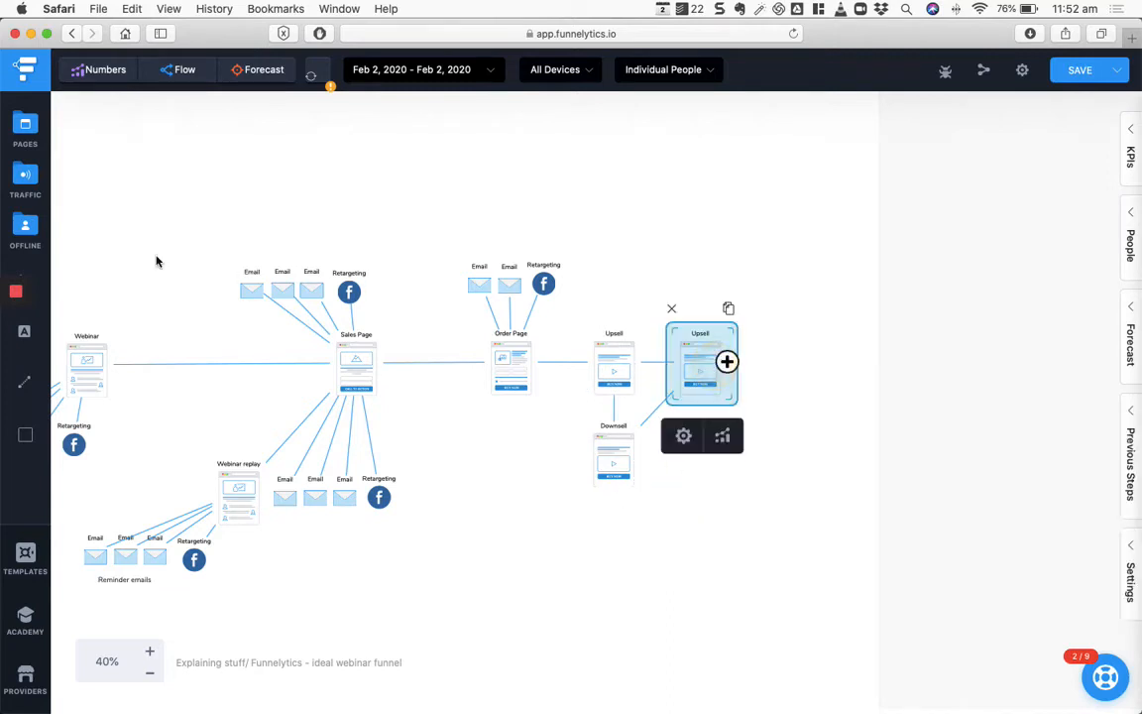
click(22, 125)
drag(160, 488, 774, 334)
click(706, 356)
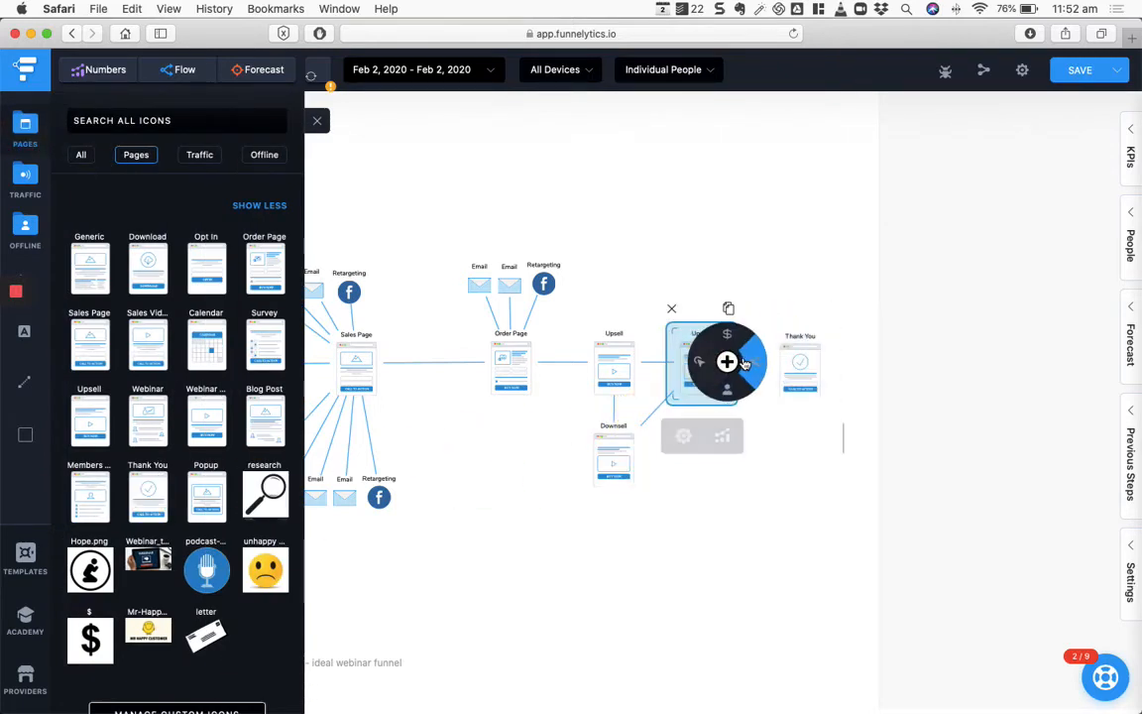
click(751, 485)
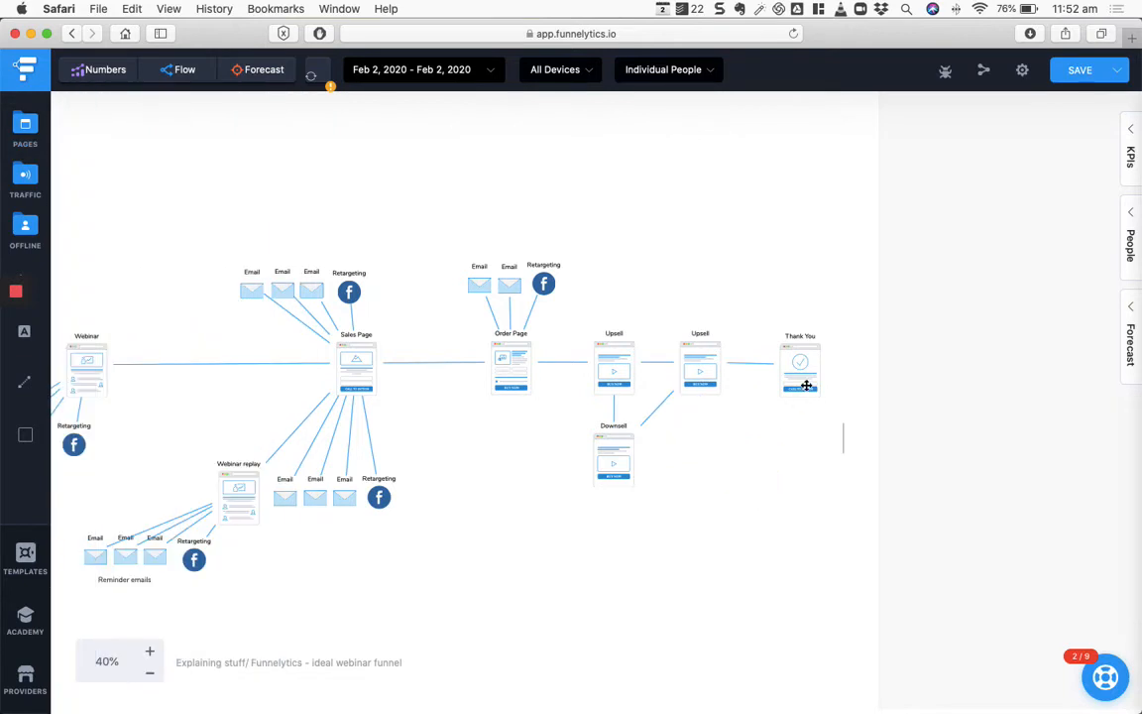
click(803, 376)
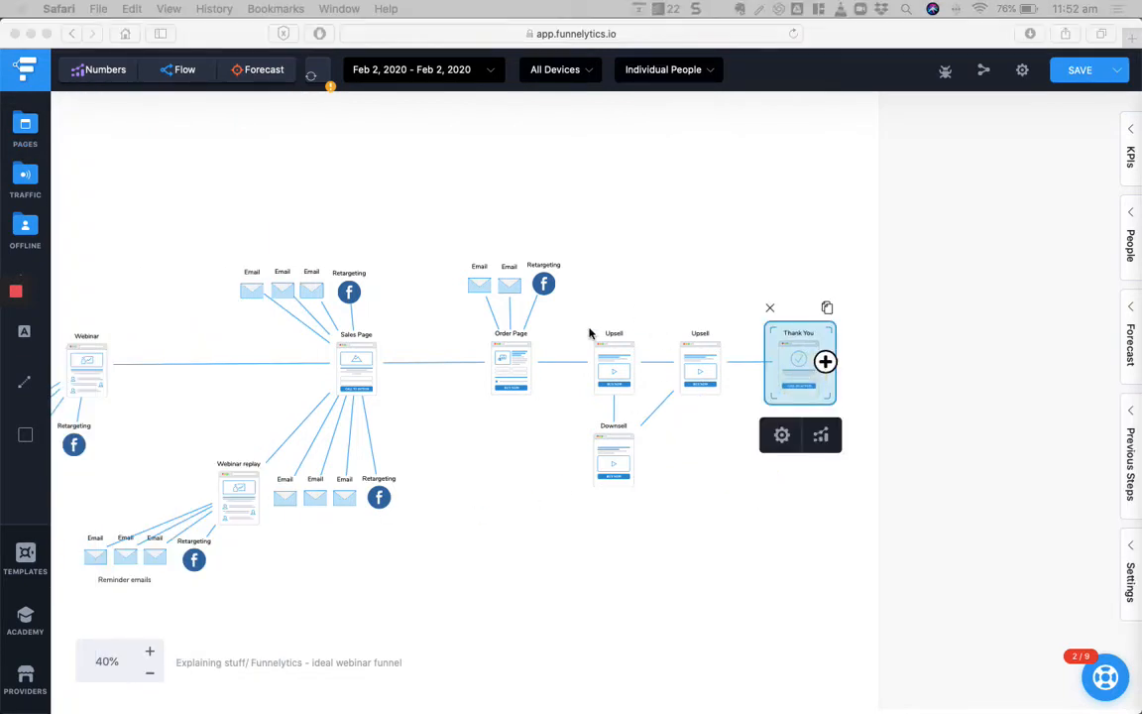
click(699, 496)
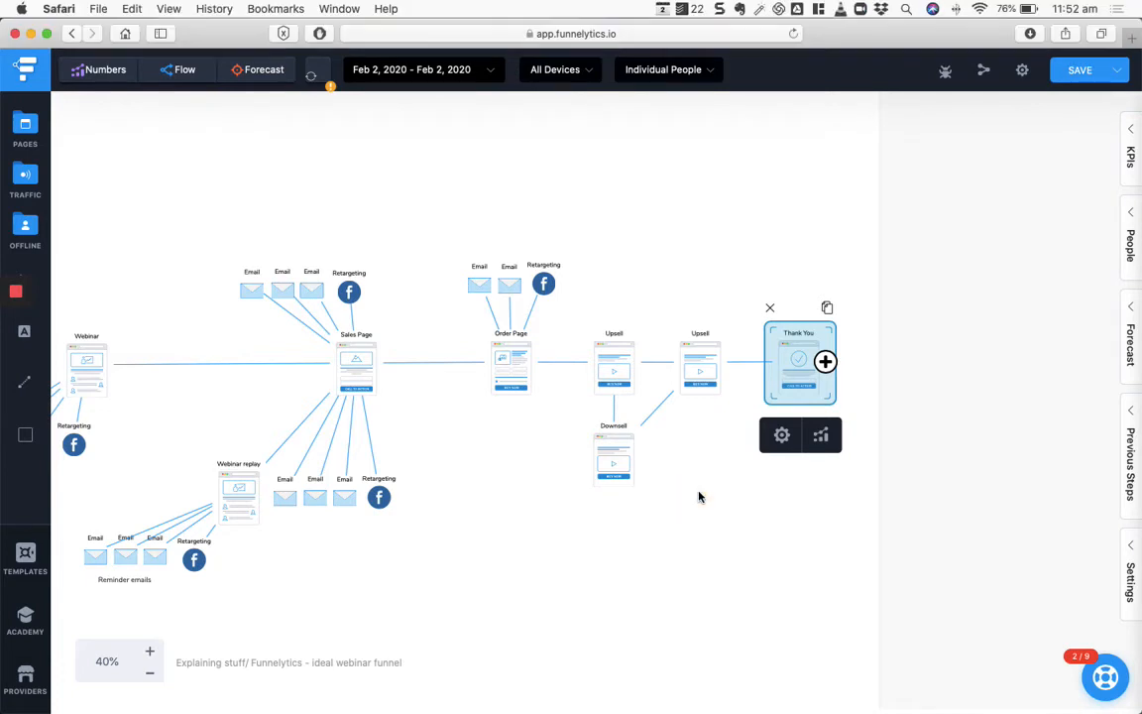
click(699, 497)
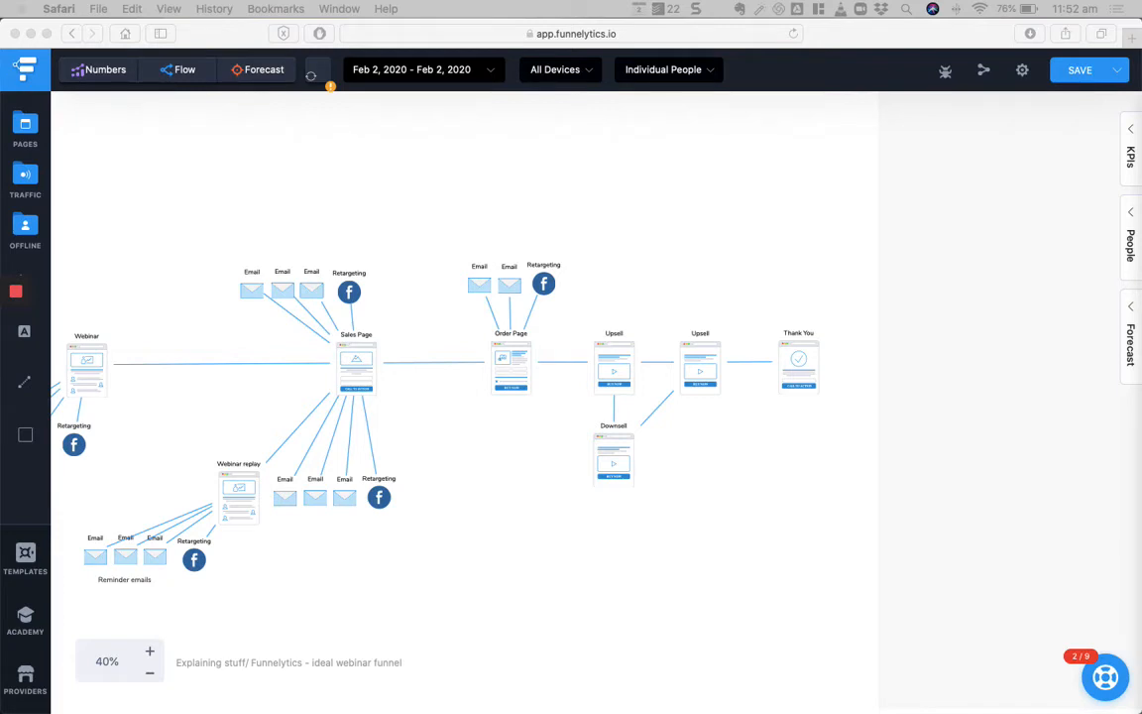
Step: Add a Text Message offline element between the first Thank You page and the Webinar, and connect it to the Webinar
scroll(491, 597, left, 10)
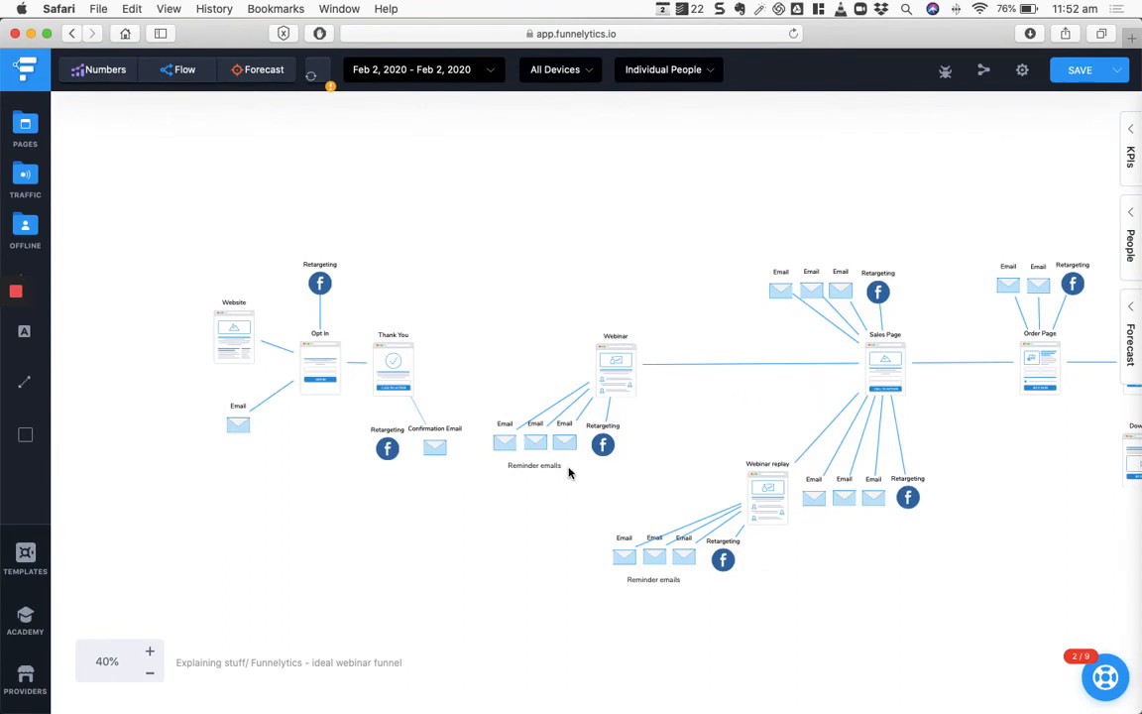
click(24, 226)
drag(139, 312, 634, 364)
click(477, 324)
Step: Shift the Webinar's reminder Emails and their caption slightly to the left and move the Text Message below them
click(501, 441)
drag(501, 441, 492, 439)
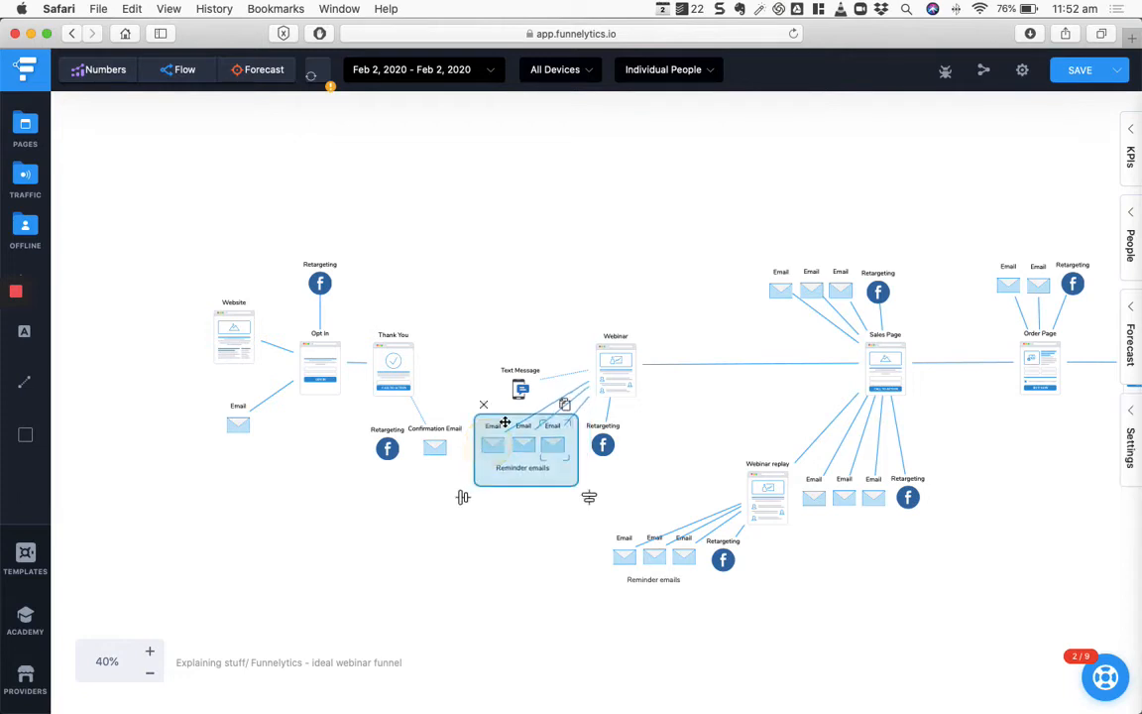
drag(519, 388, 555, 496)
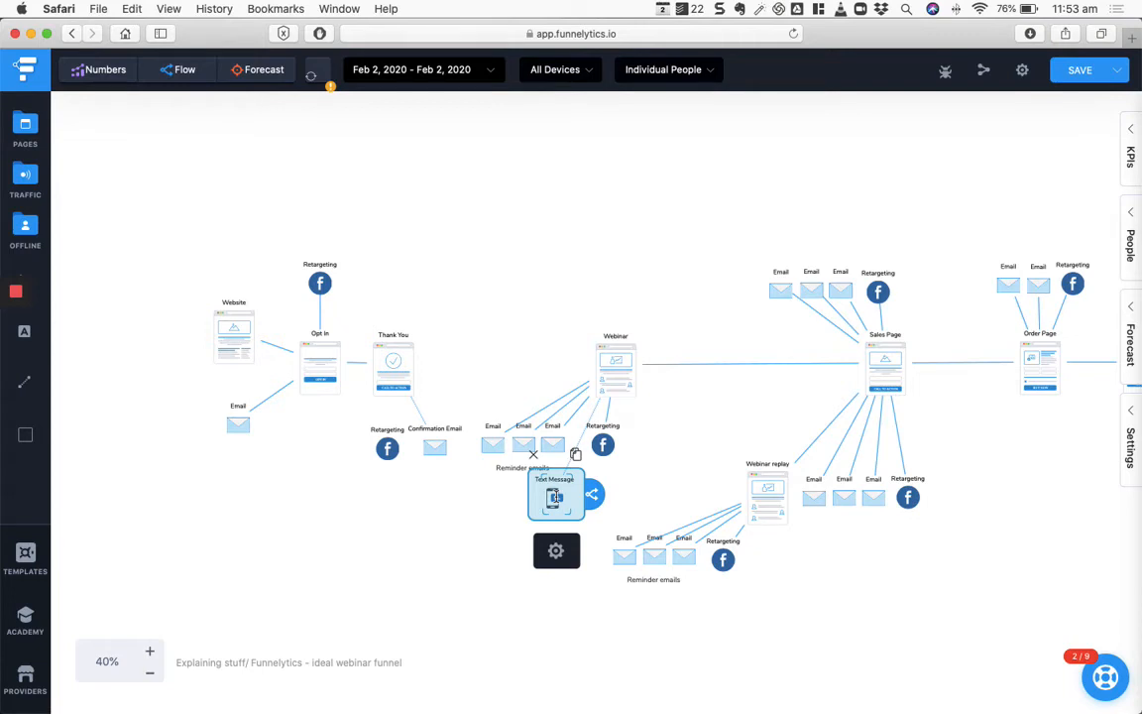
Step: Duplicate the Webinar's Text Message, connect the copy to the Webinar replay and place it below the replay's reminder Emails
click(577, 456)
drag(567, 501, 770, 490)
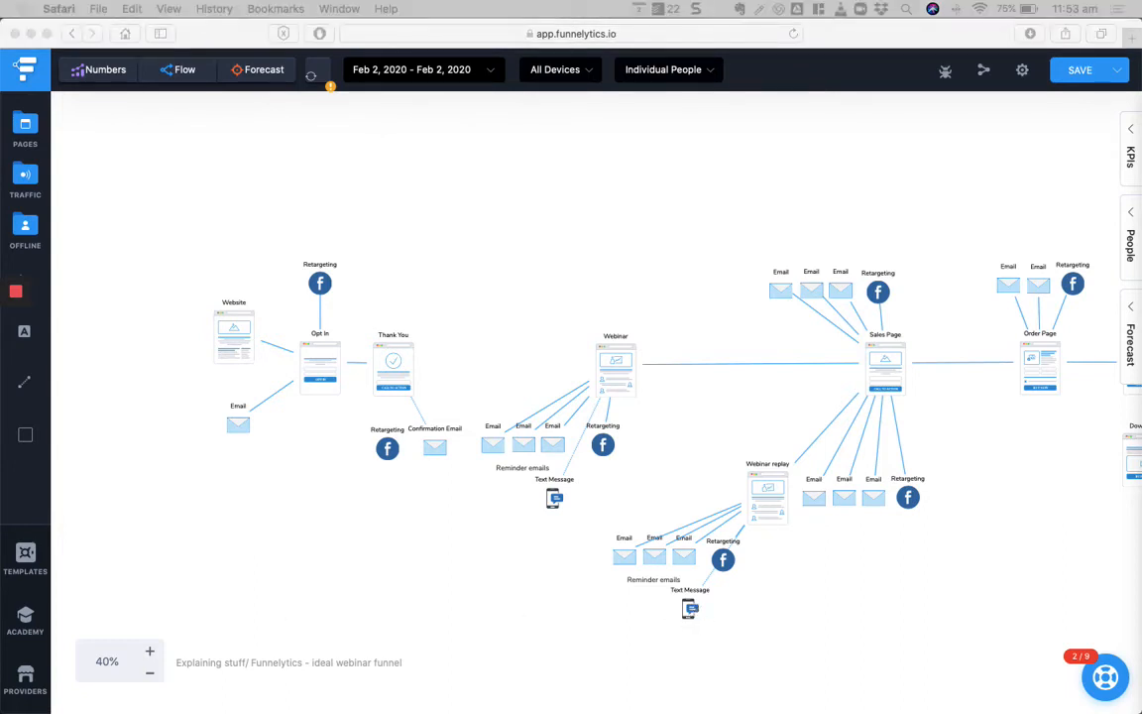
click(485, 600)
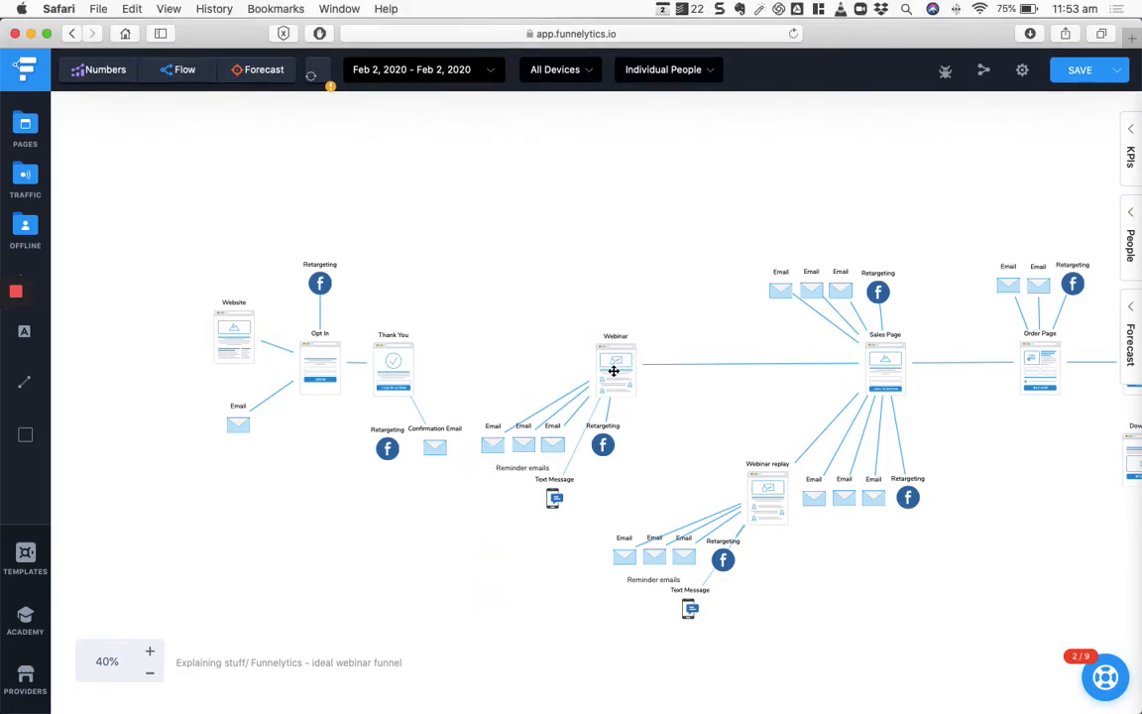
Step: Move the whole opt-in group, from Website to Confirmation Email, further left to widen the gap before the Webinar
drag(467, 474, 179, 252)
drag(234, 334, 153, 341)
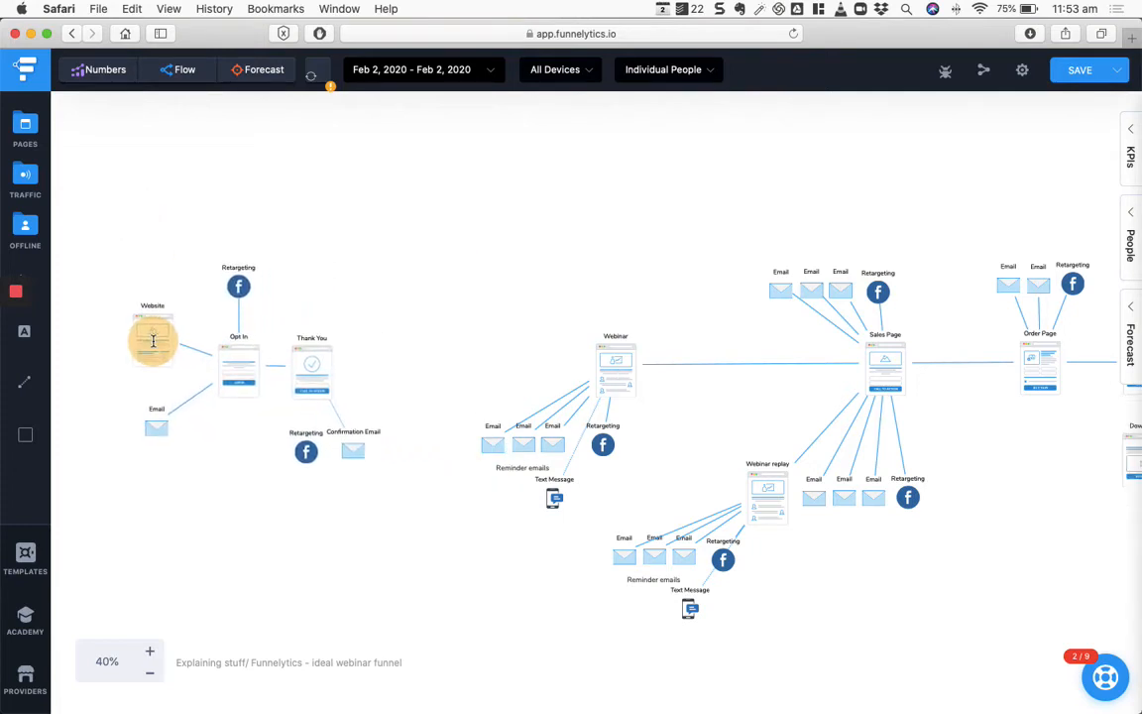
click(458, 475)
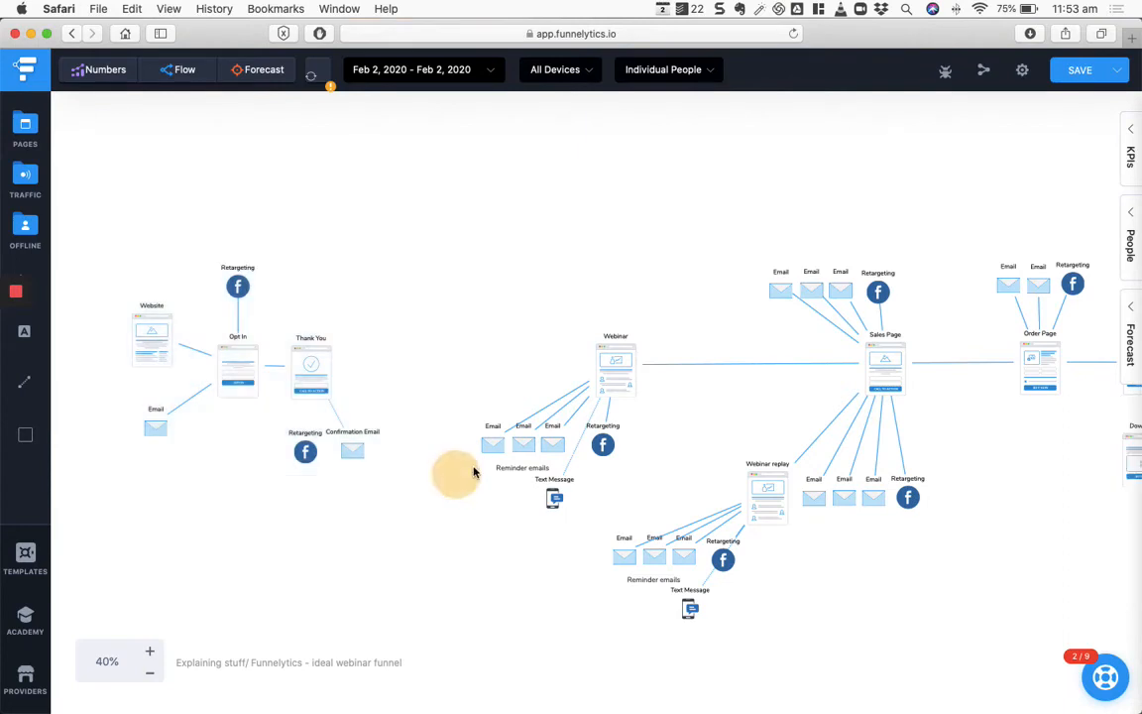
drag(469, 418, 532, 453)
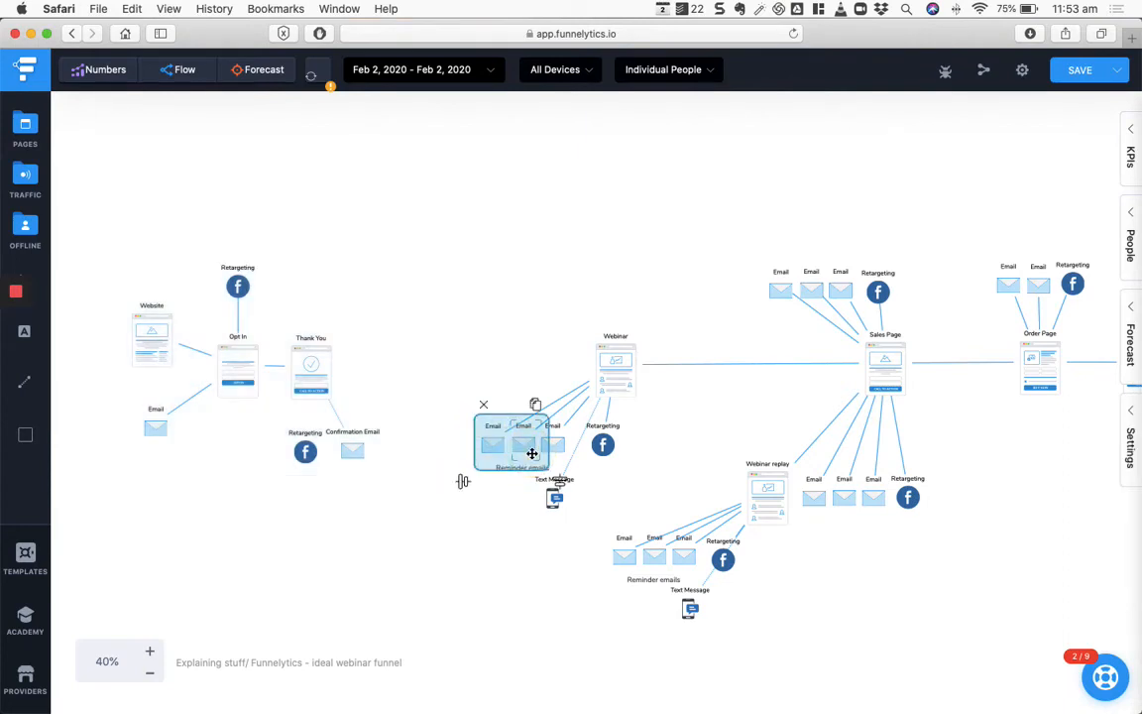
click(420, 466)
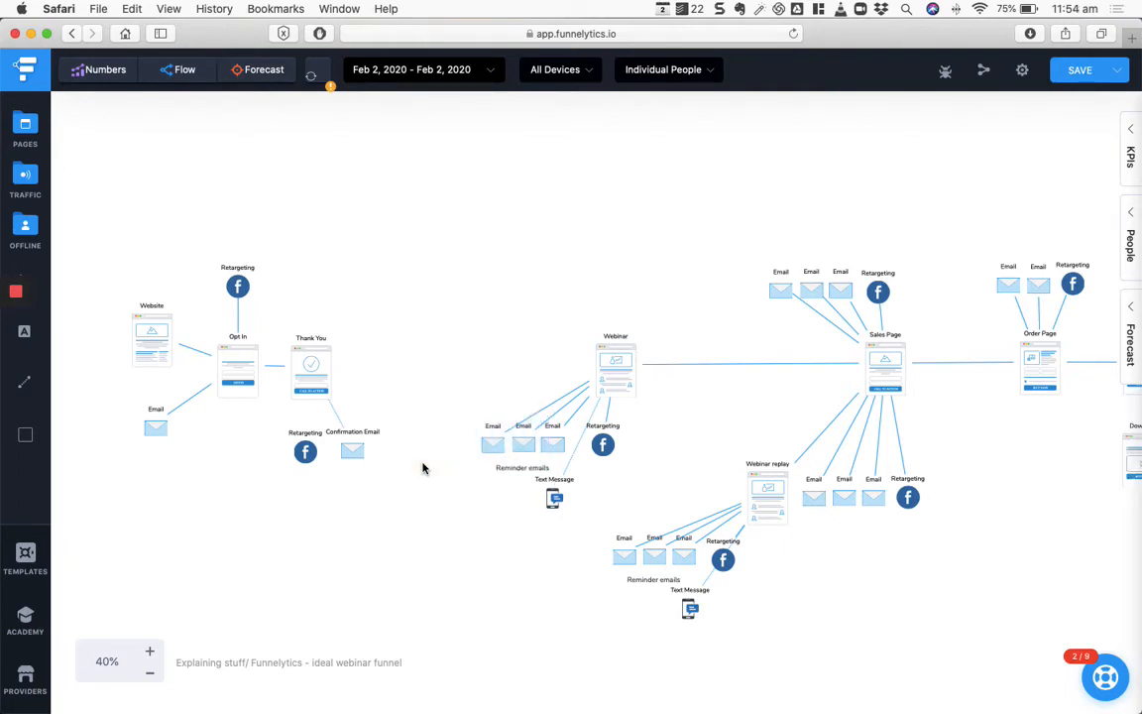
Step: Add a Sales Video page in the gap between the first Thank You page and the Webinar, and label it Video
click(26, 129)
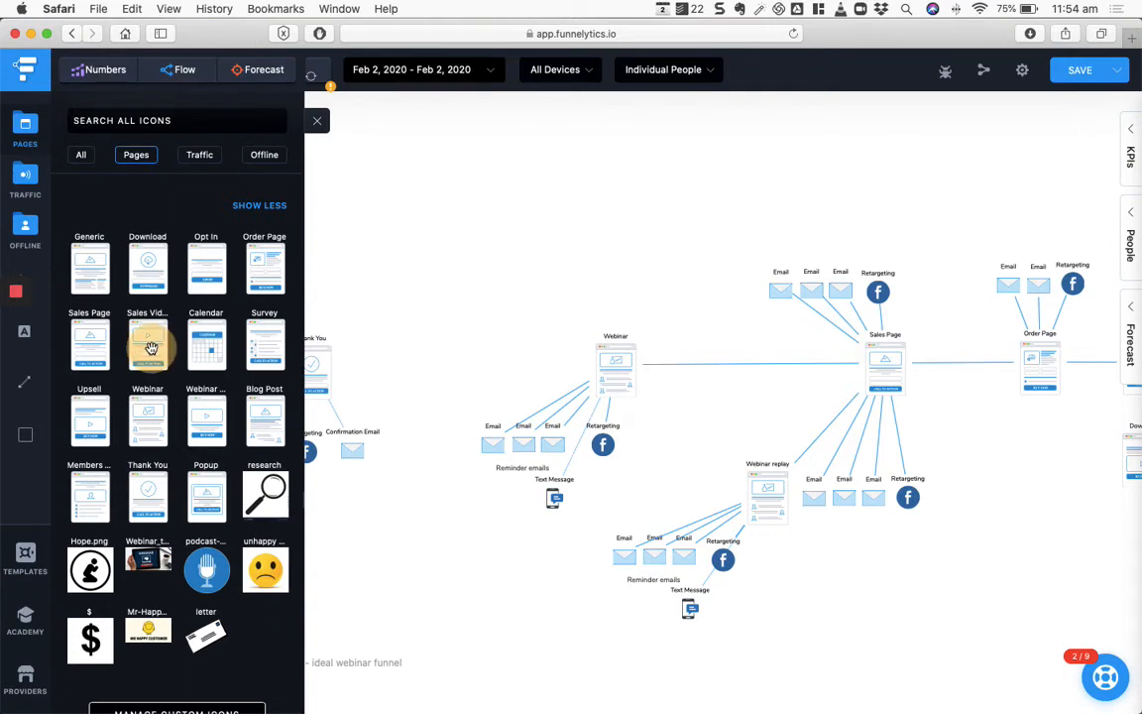
drag(151, 347, 406, 511)
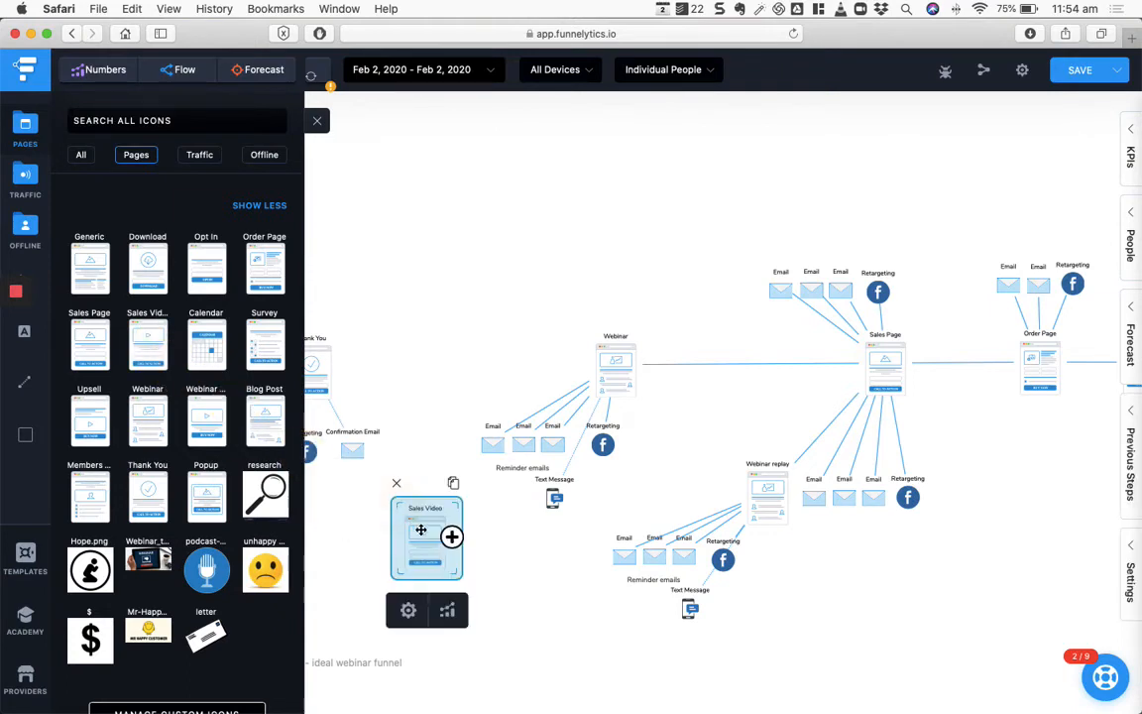
click(344, 553)
click(430, 538)
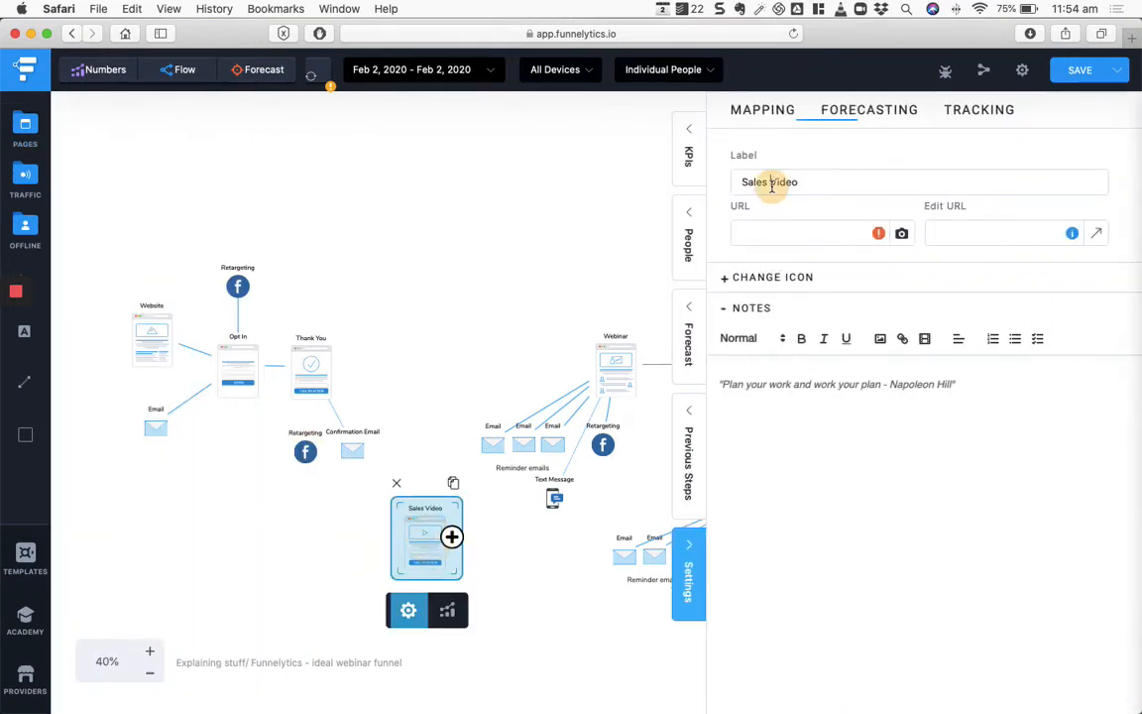
double_click(755, 181)
key(BackSpace)
key(BackSpace)
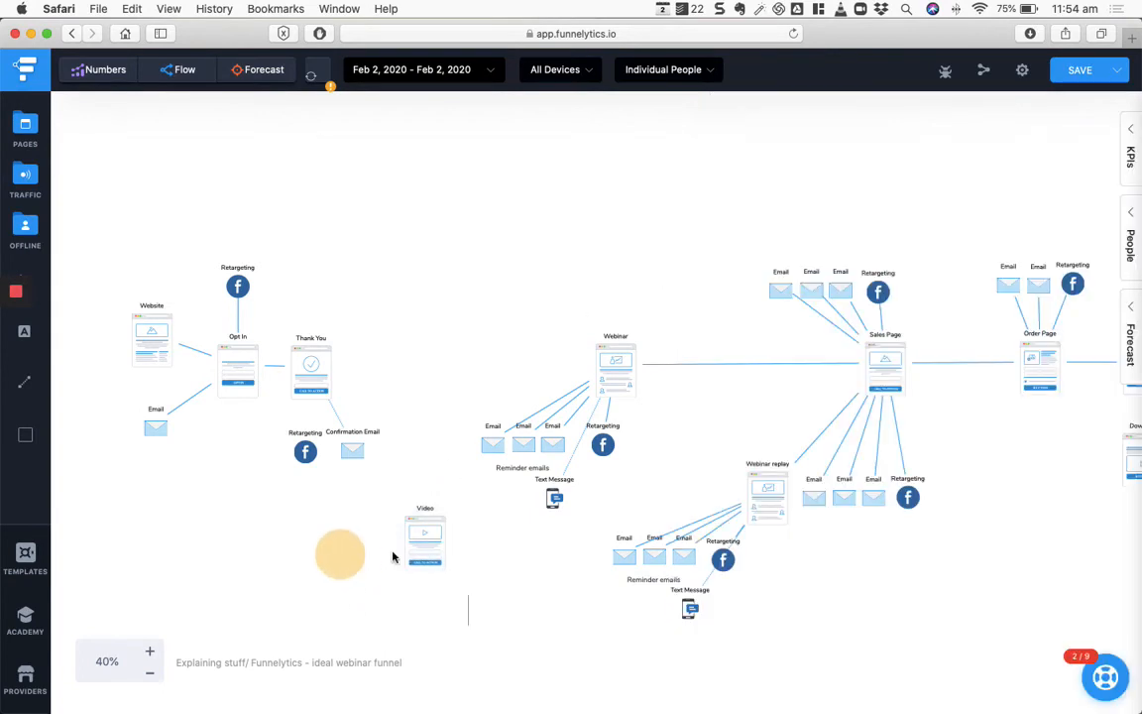
Step: Place a copy of the Video page beside it and copies of two reminder Emails above the two Video pages
click(339, 555)
drag(456, 488, 485, 548)
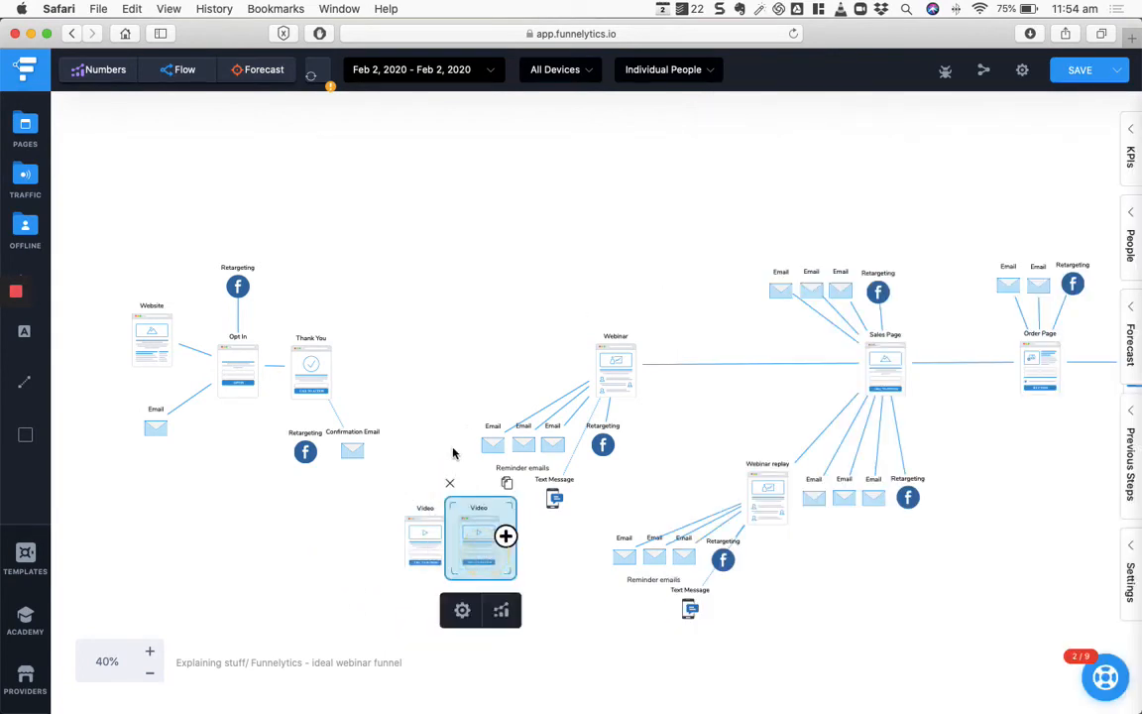
drag(472, 420, 455, 458)
click(535, 406)
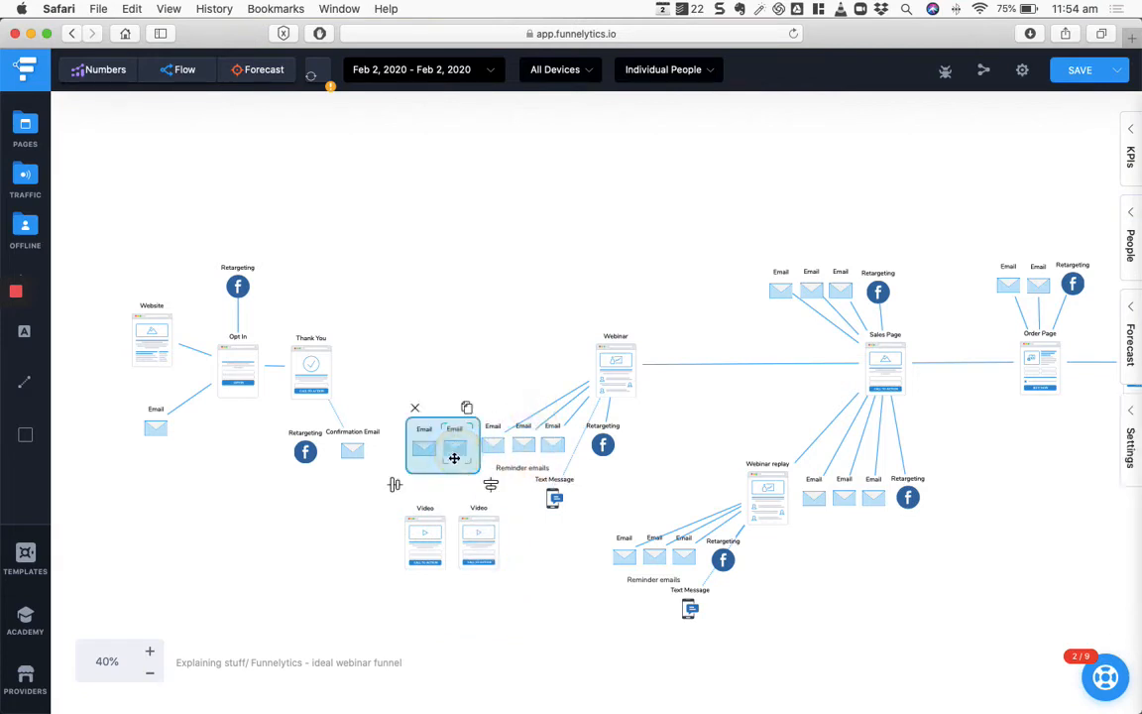
click(392, 497)
click(423, 429)
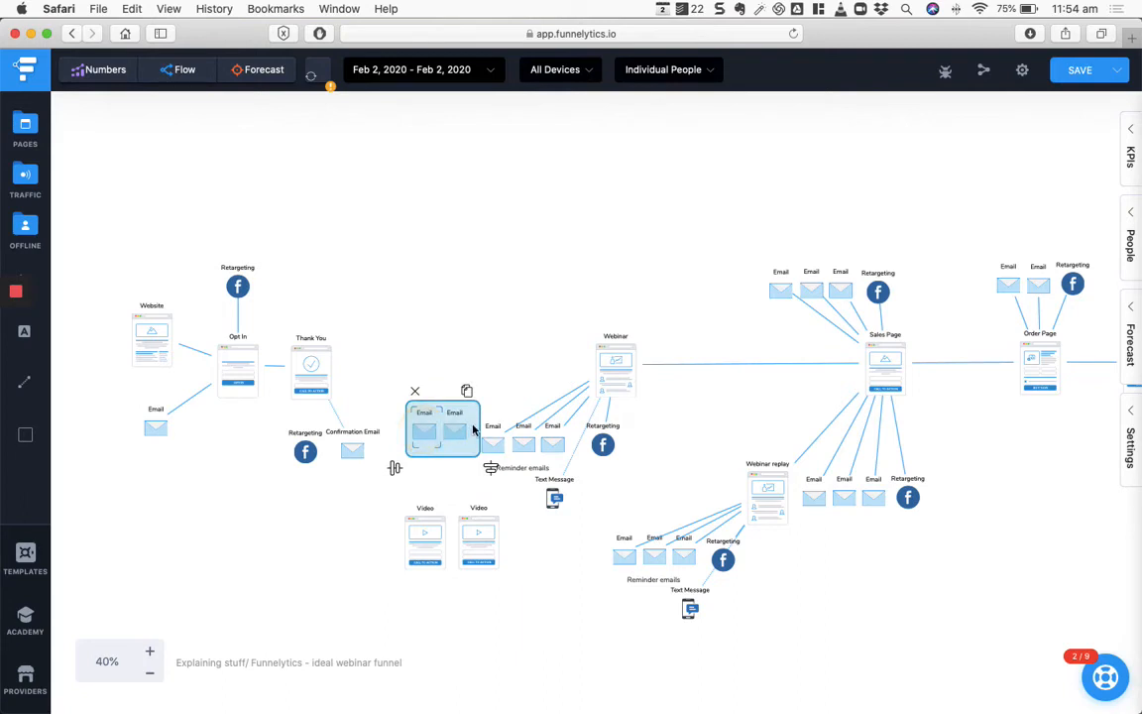
click(335, 509)
Step: Connect each of the two new Emails to the Video page beneath it
click(424, 426)
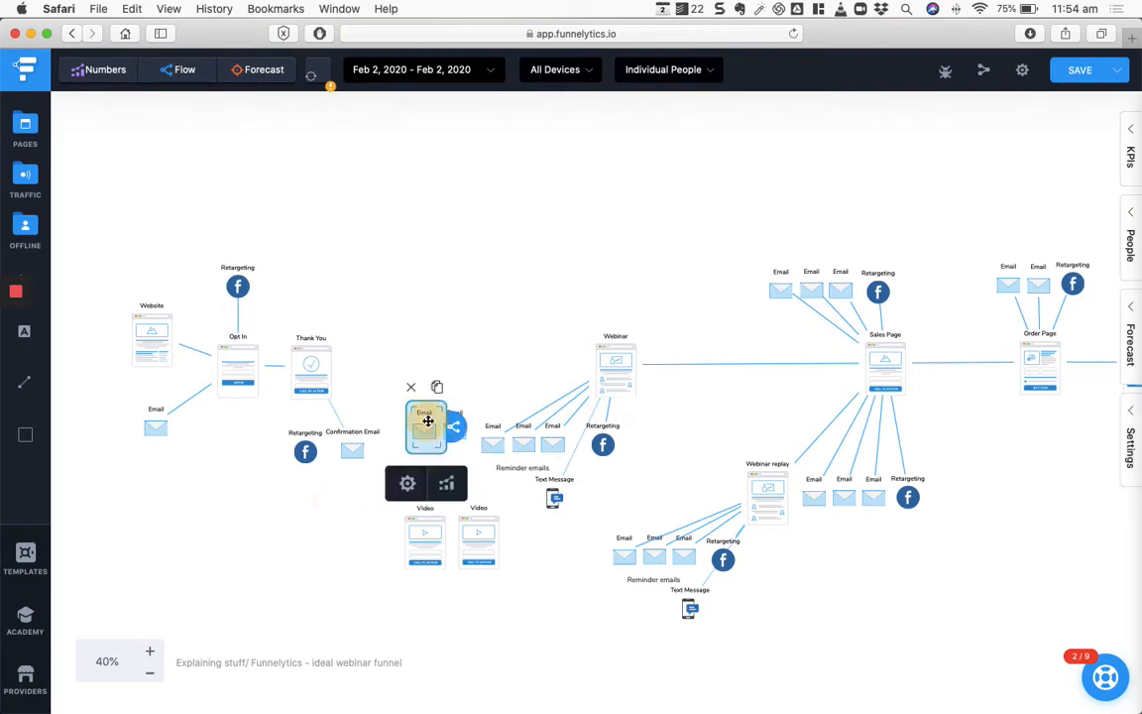
click(482, 377)
click(465, 430)
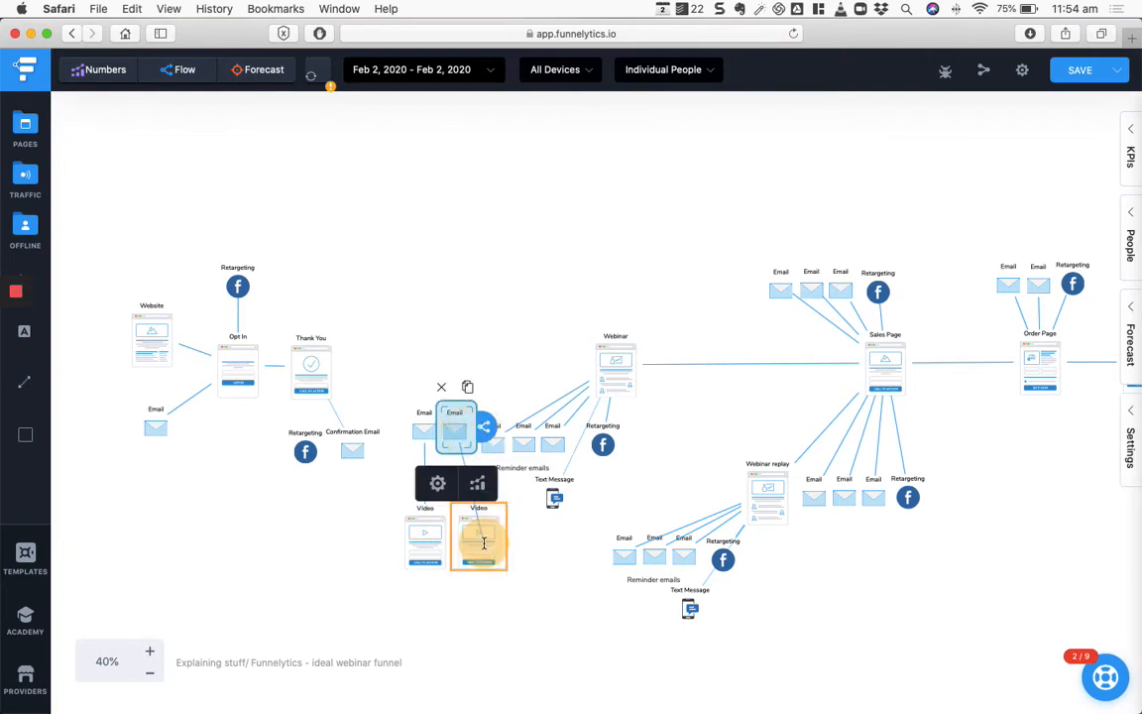
click(522, 595)
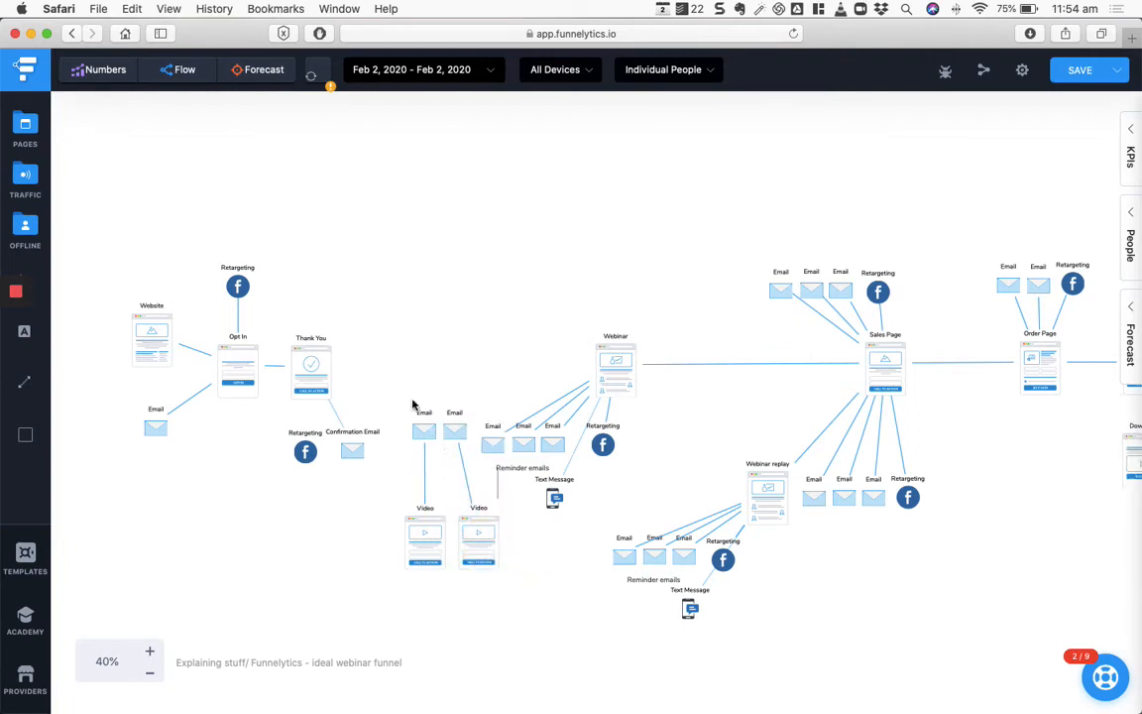
Step: Lower the two new Emails level with the reminder Emails and shift both Video pages slightly left beneath them
drag(370, 357, 459, 447)
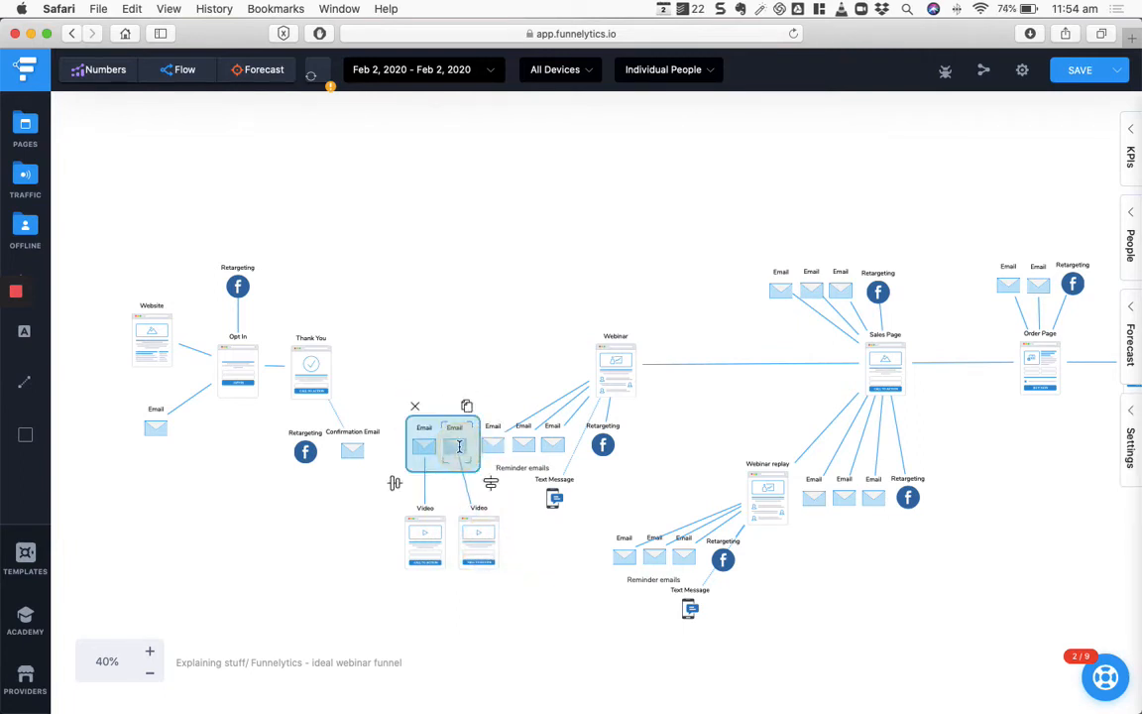
drag(425, 556, 413, 556)
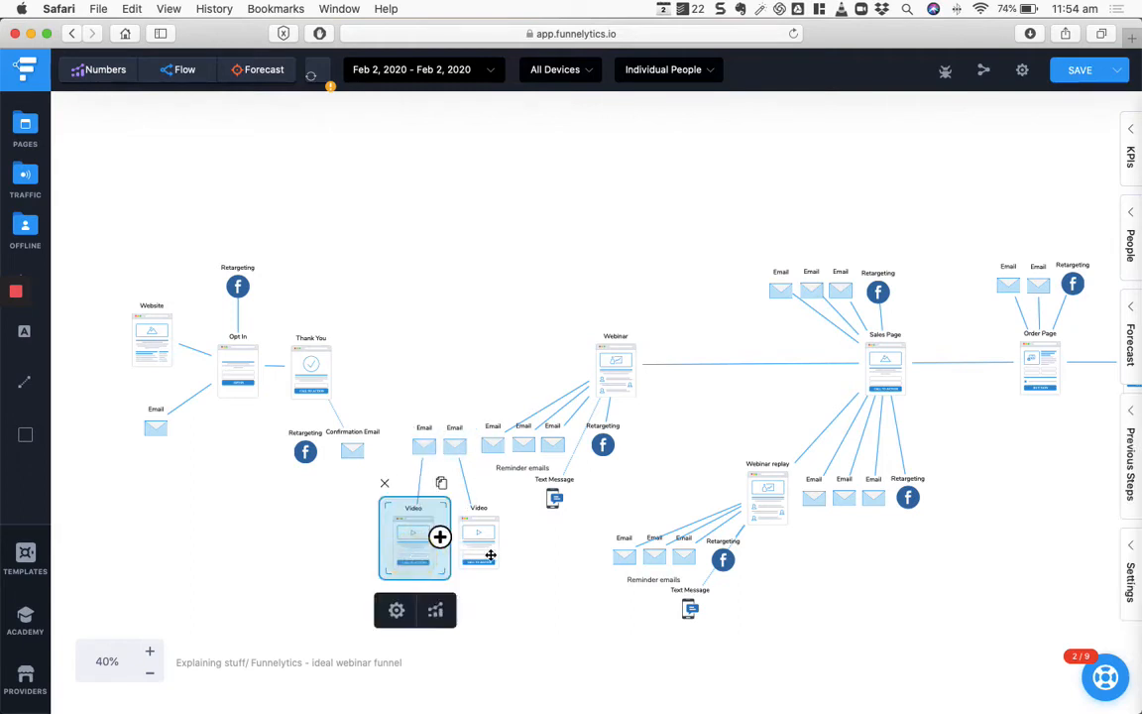
drag(488, 556, 481, 556)
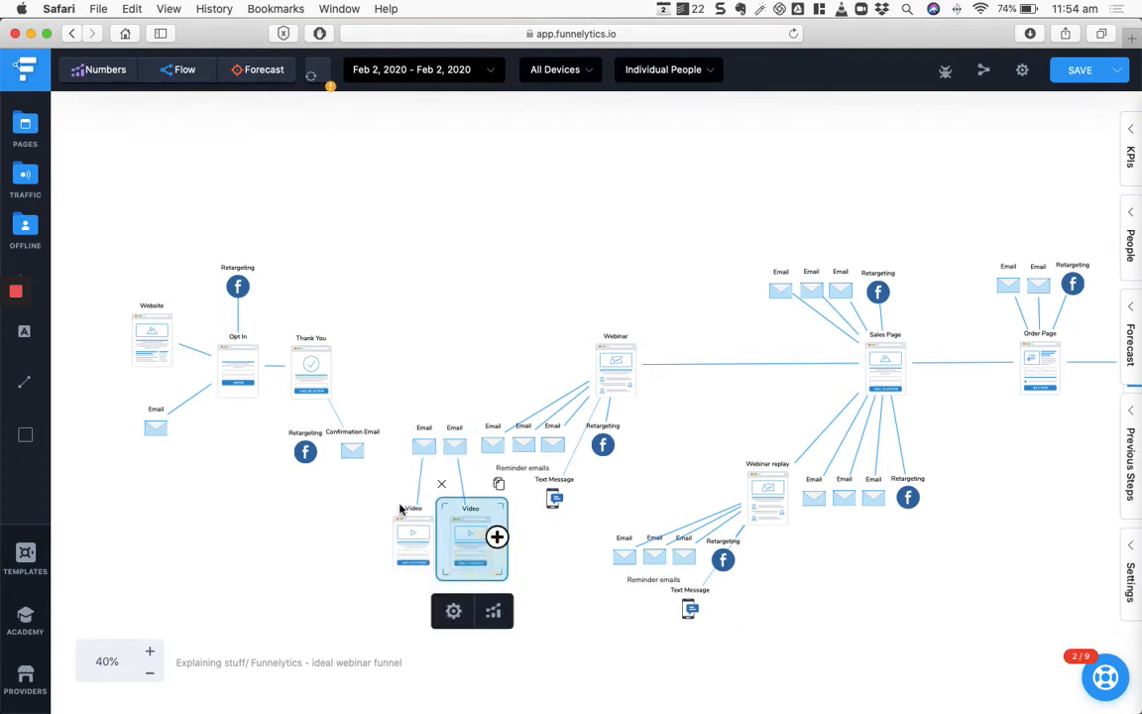
Step: Duplicate the Thank You page's Facebook Retargeting, place the copy above the two new Emails and connect it to both Video pages
click(307, 446)
click(322, 412)
drag(320, 477, 426, 541)
drag(475, 397, 469, 535)
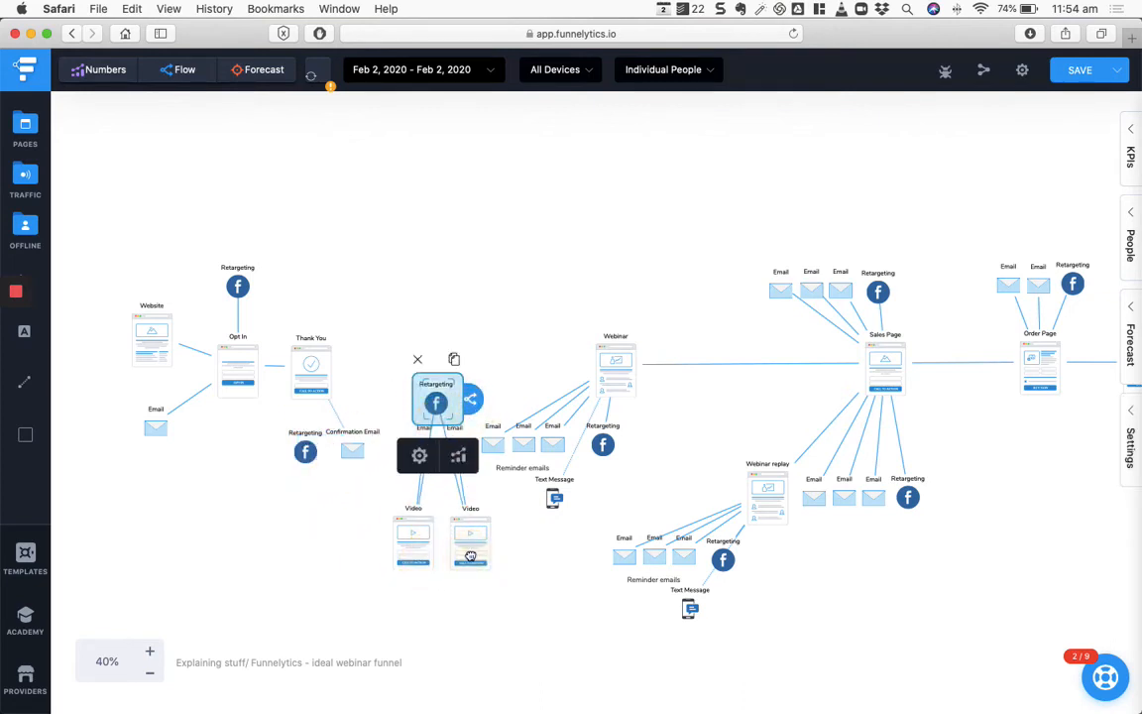
click(518, 567)
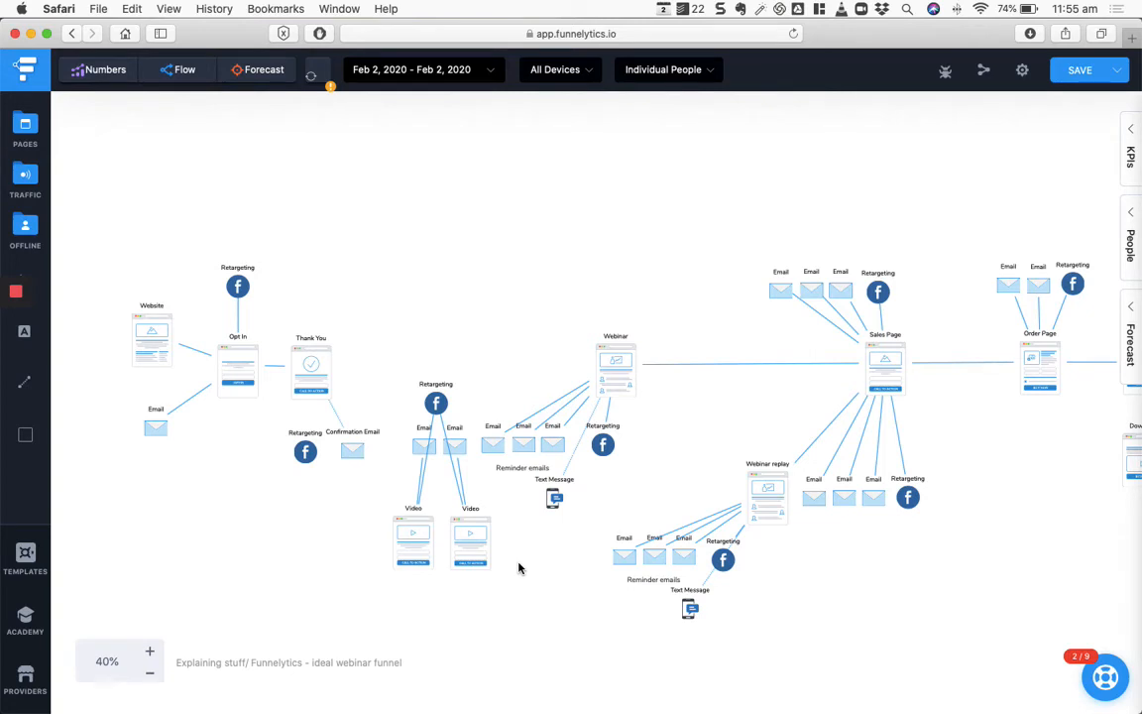
click(150, 673)
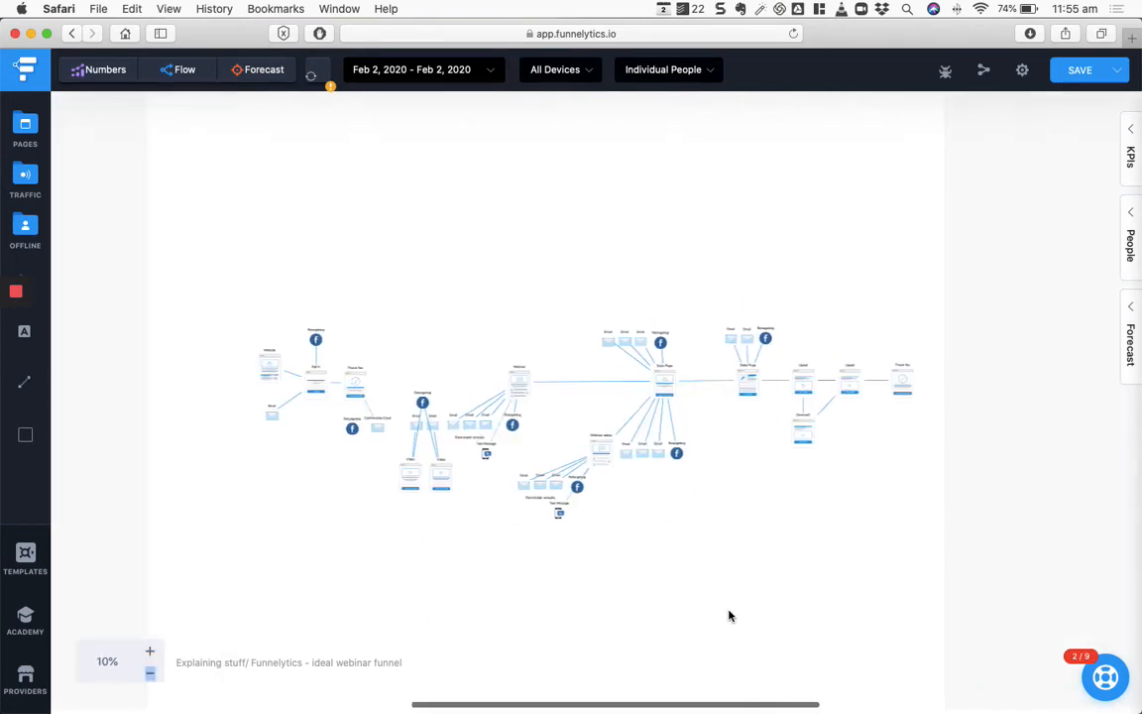
drag(910, 280, 170, 589)
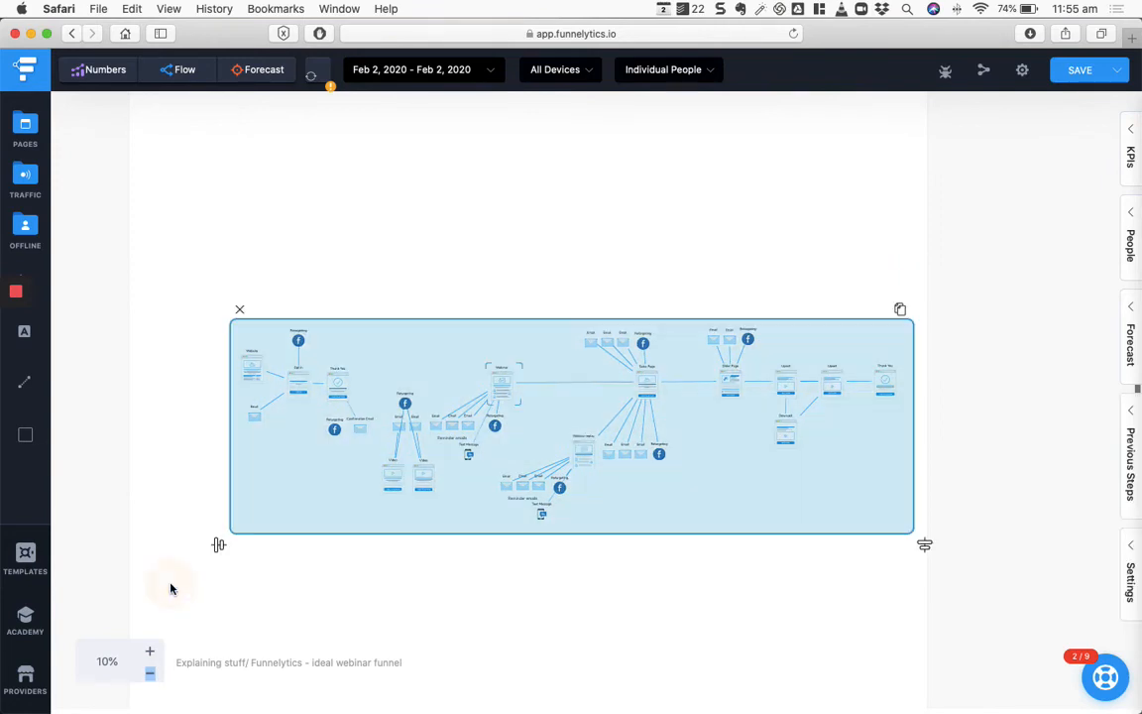
click(513, 389)
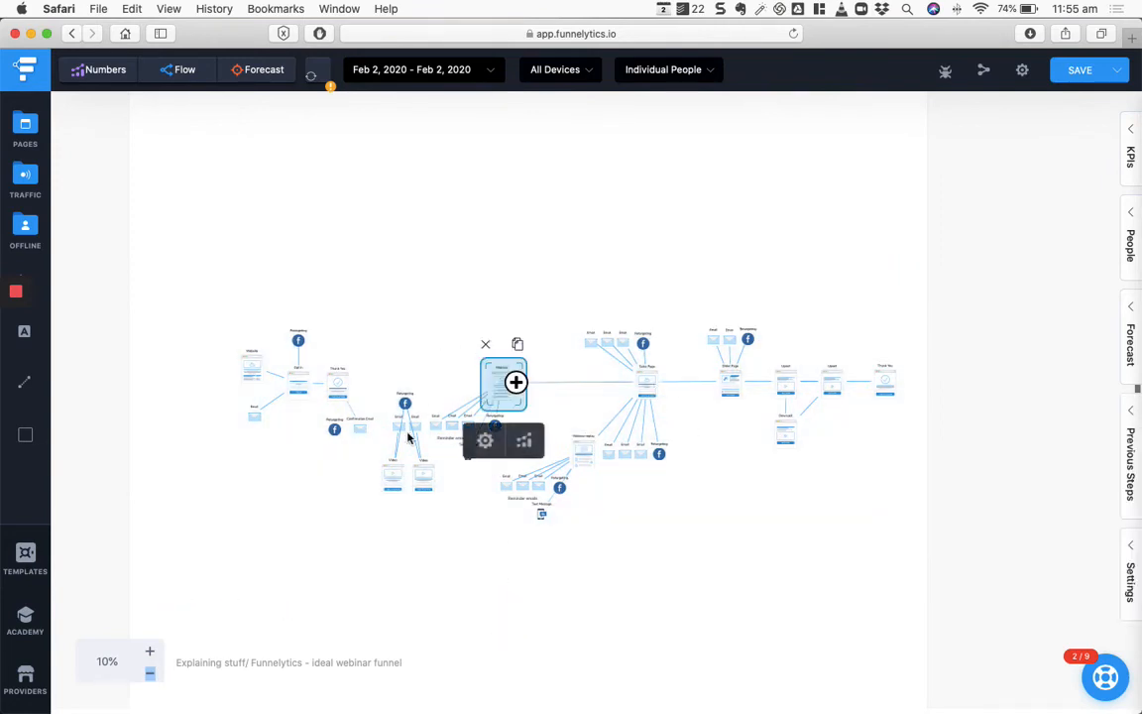
drag(904, 329, 744, 473)
click(691, 560)
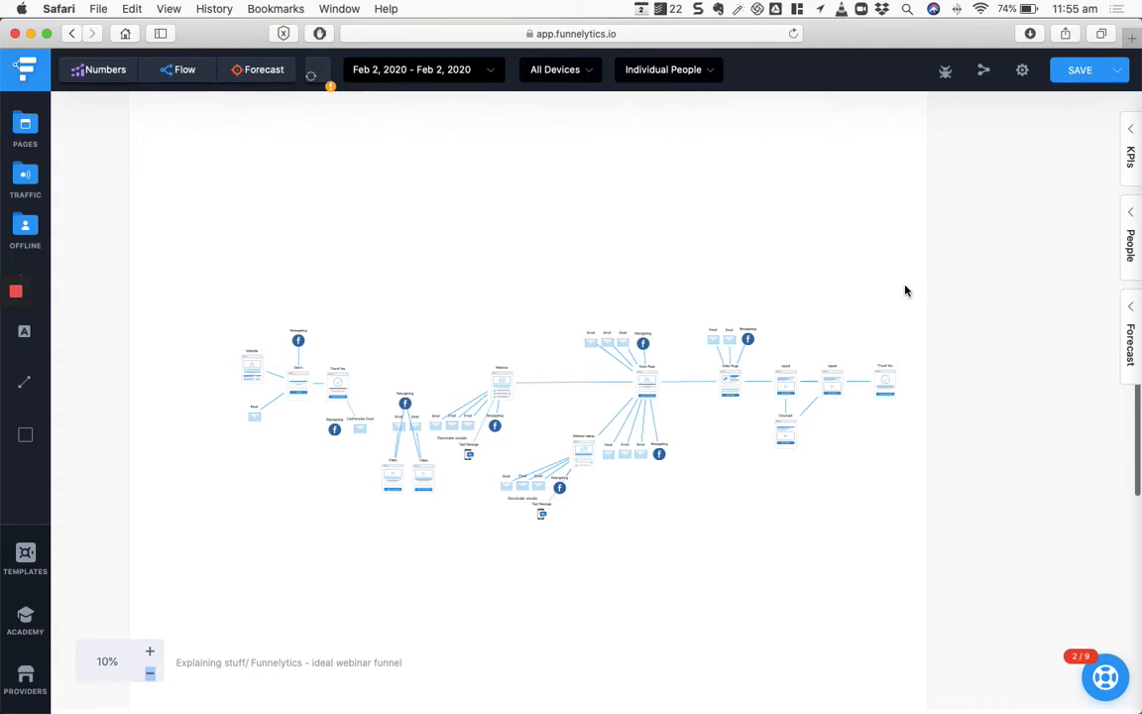
Step: Duplicate the Opt In page's Facebook Retargeting, connect the copy to the Opt In page and place it left of the Website
click(150, 654)
click(150, 653)
click(151, 653)
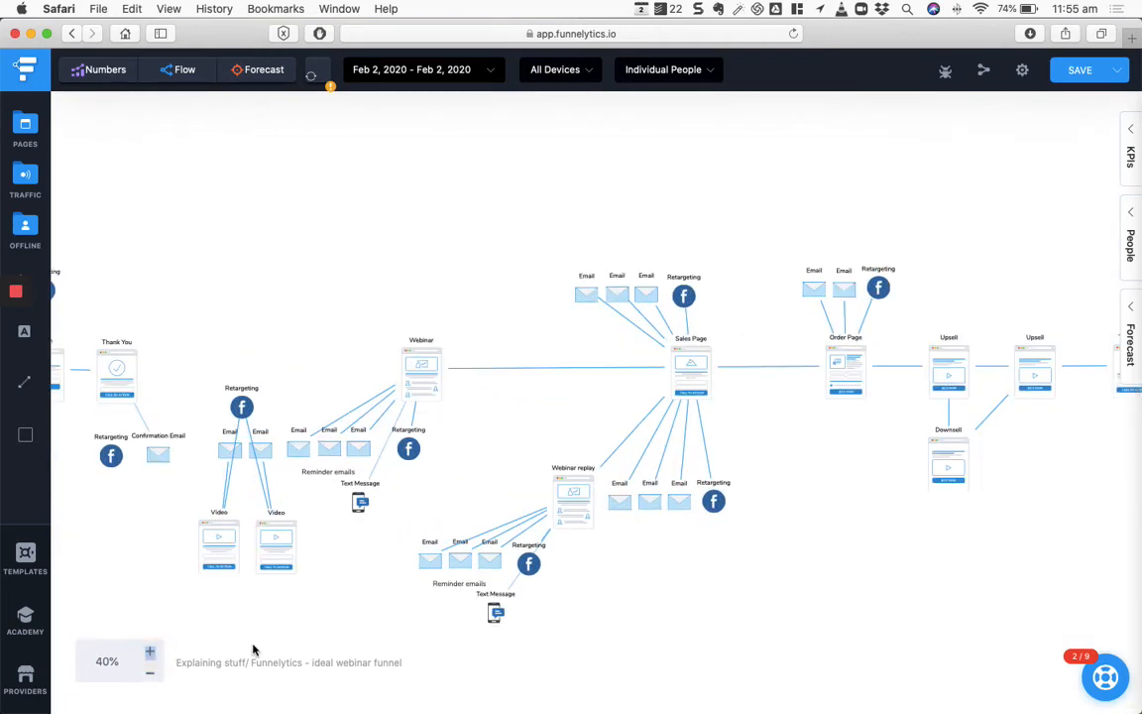
scroll(253, 646, left, 5)
scroll(364, 616, left, 1)
scroll(364, 615, left, 10)
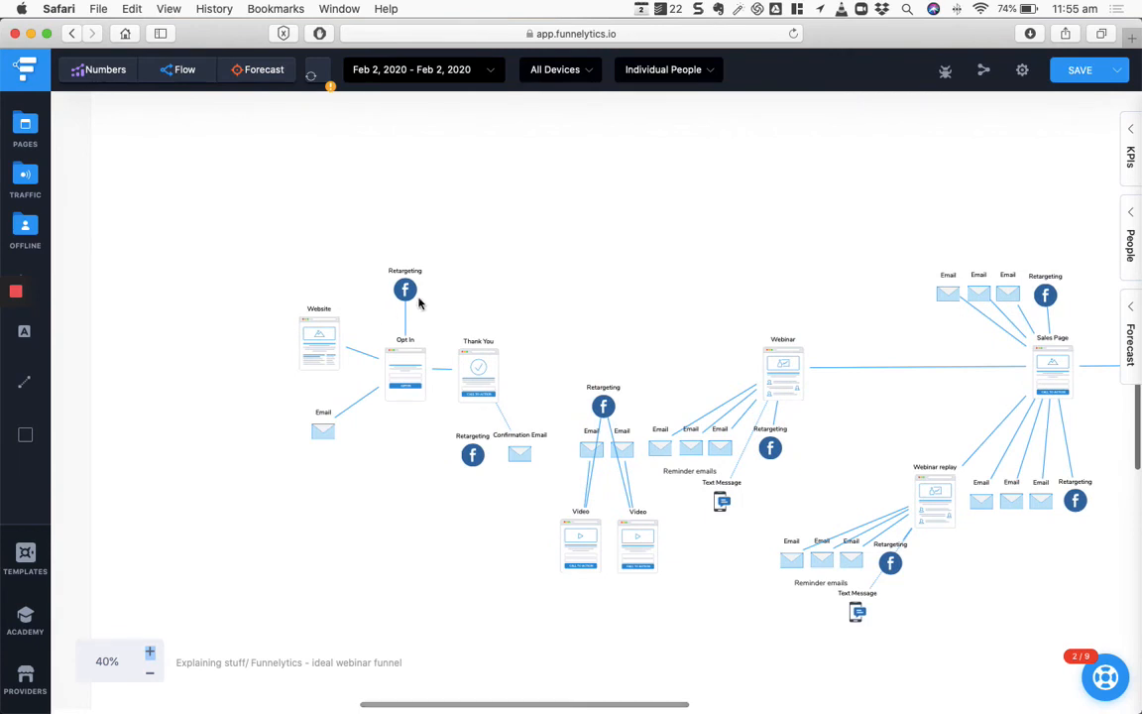
click(425, 288)
click(404, 287)
click(425, 246)
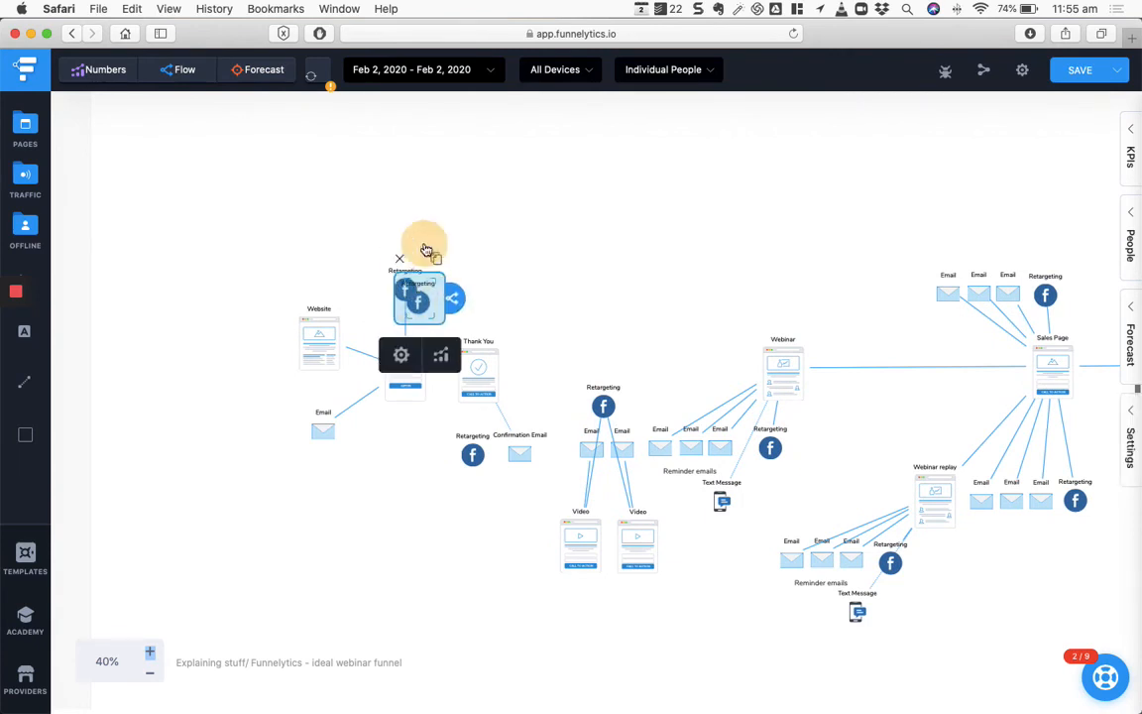
drag(427, 313, 381, 376)
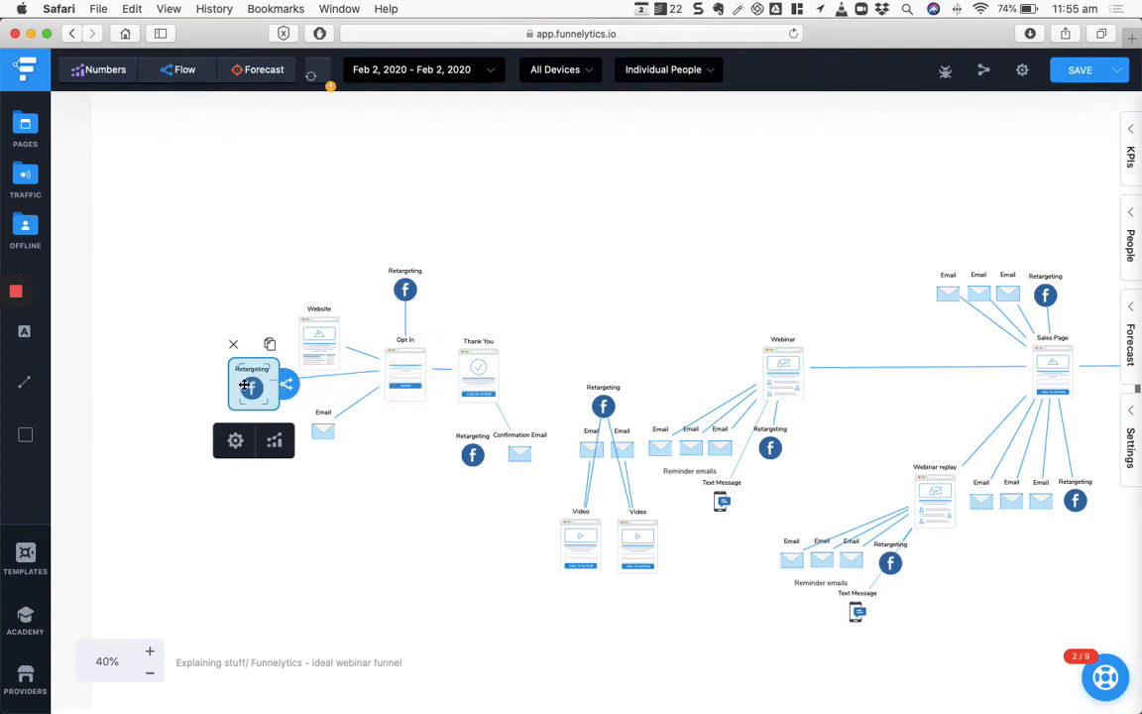
Step: Rename the new Facebook traffic source as "Ads to cold"
click(235, 440)
double_click(821, 178)
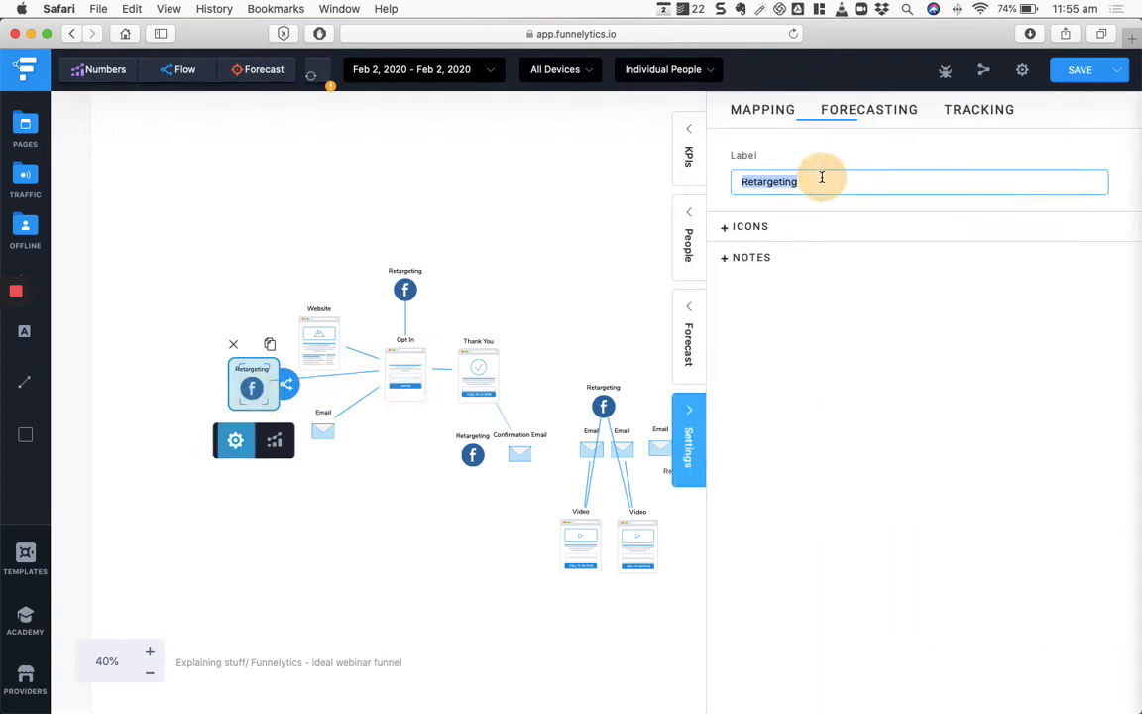
text(Ads to cold)
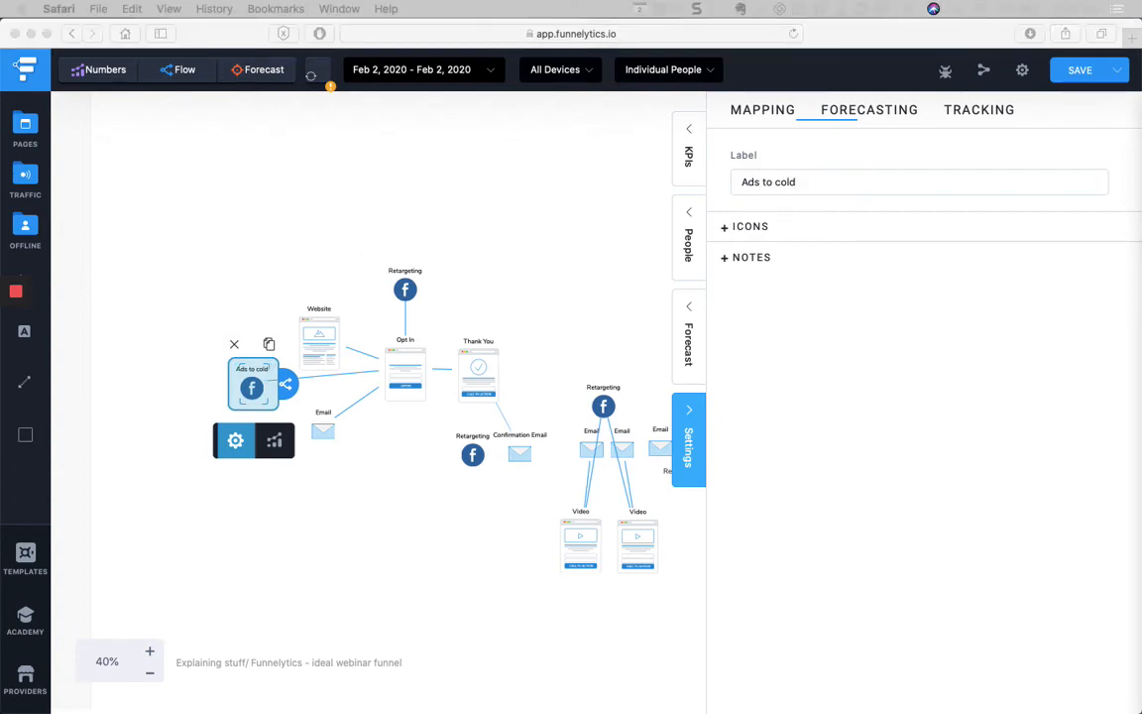
click(323, 562)
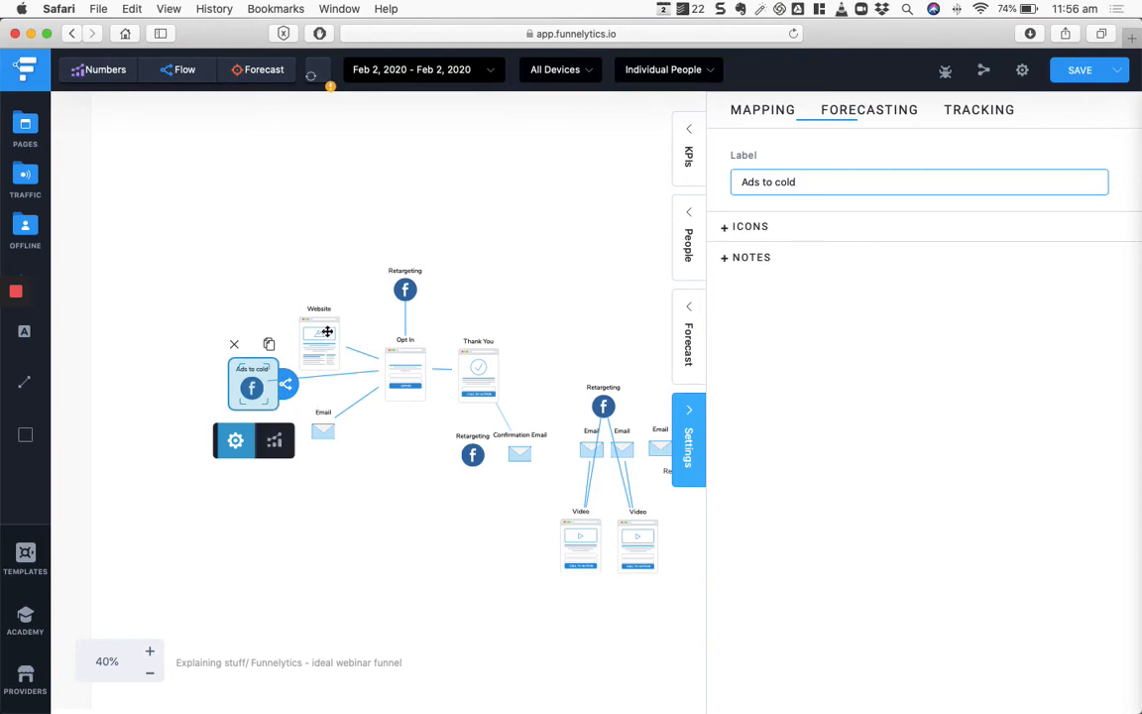
Step: Raise the Website, Ads to cold and Email elements slightly so they are spaced evenly around the Opt In page's row
drag(327, 331, 326, 316)
drag(254, 381, 259, 369)
drag(324, 433, 325, 413)
click(385, 527)
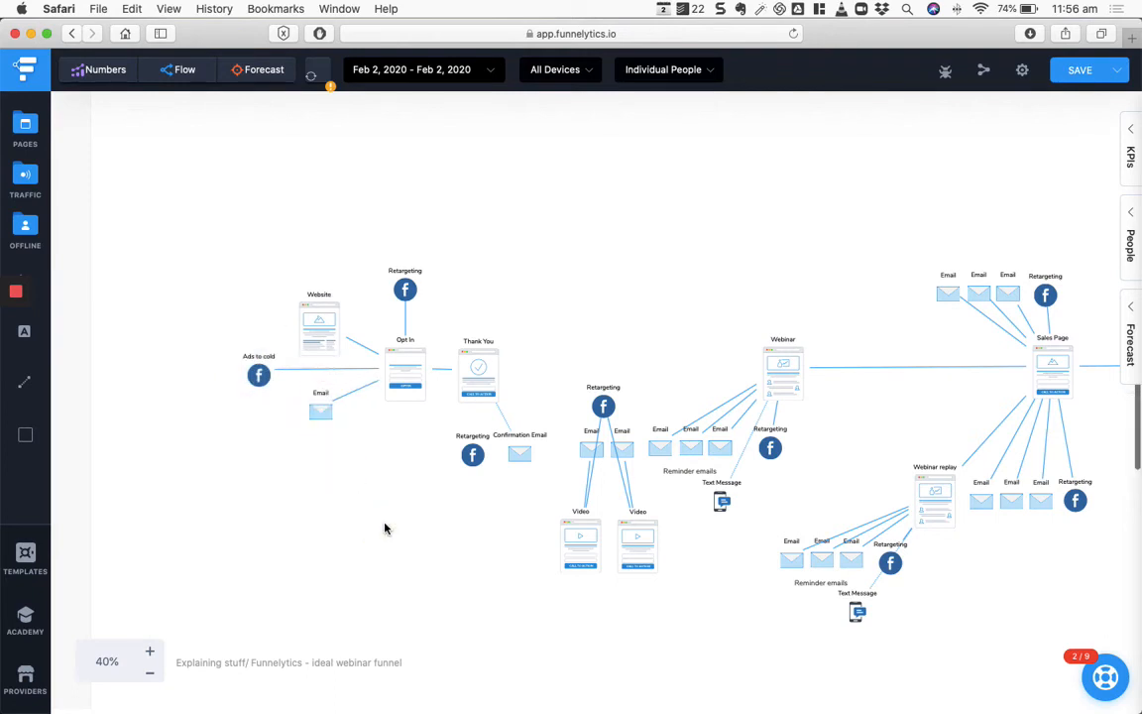
Step: Review the complete funnel from the cold ads through to the final Thank You page
click(148, 675)
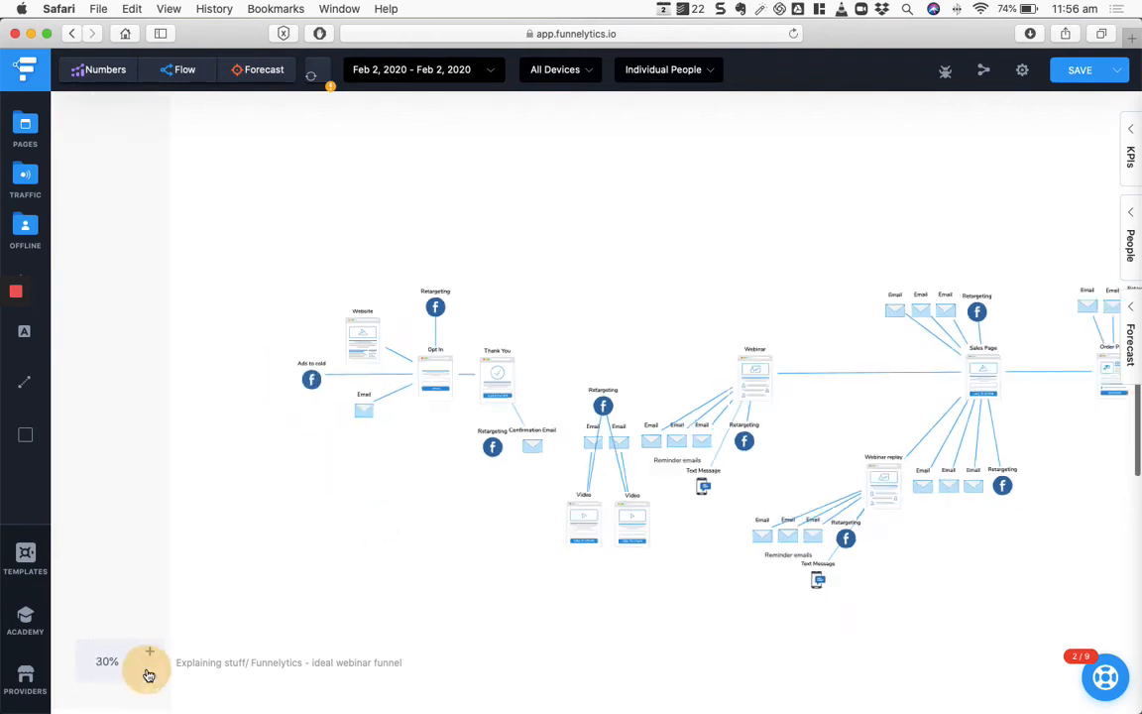
click(149, 675)
scroll(707, 563, right, 5)
scroll(706, 564, left, 3)
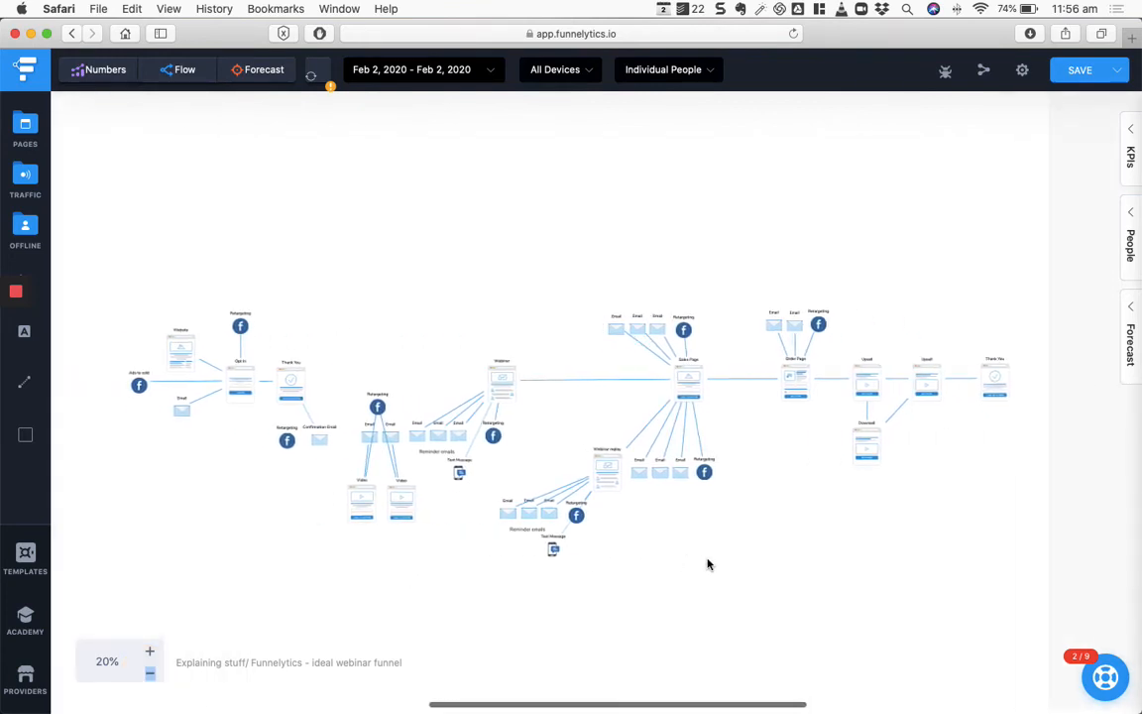
Step: Highlight the whole funnel and examine its extent from the opt-in stage to the upsells and final Thank You page
click(1039, 272)
drag(1039, 272, 104, 561)
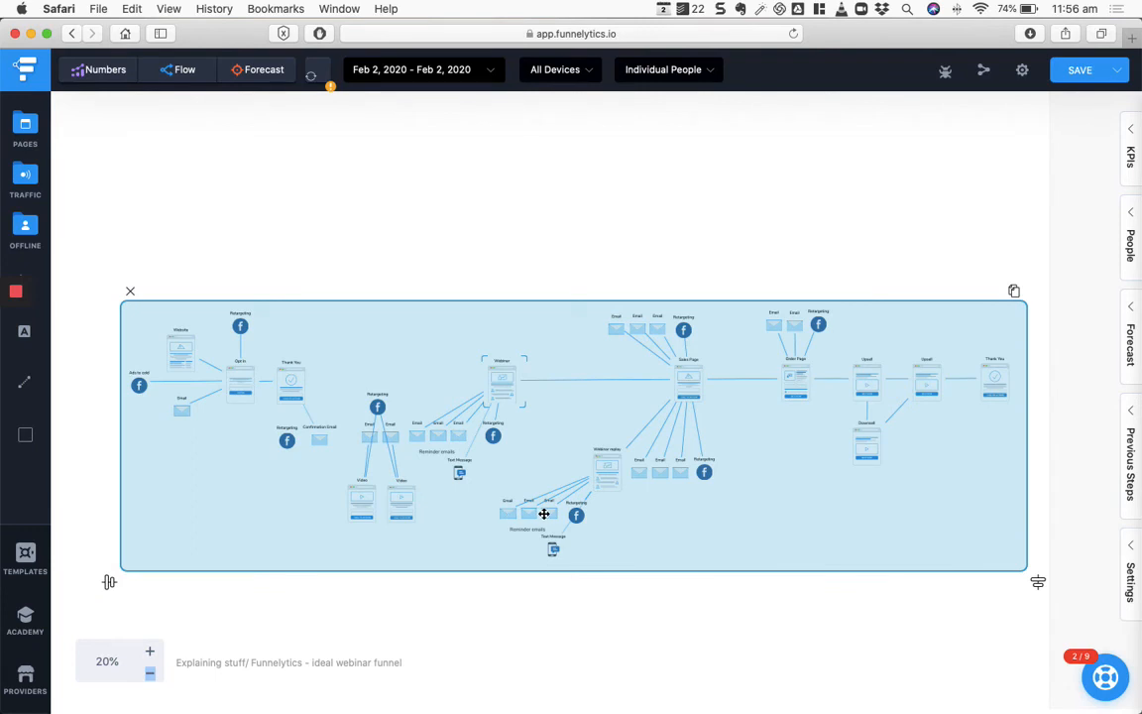
drag(542, 513, 474, 511)
scroll(785, 623, left, 5)
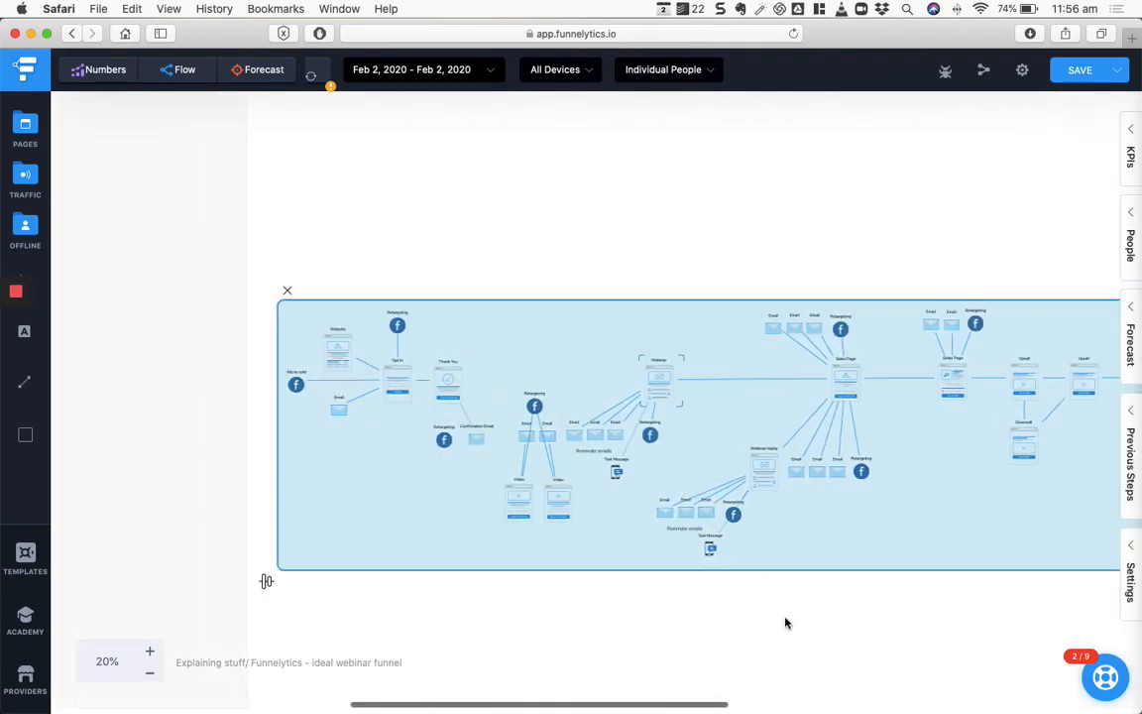
scroll(785, 623, right, 7)
click(816, 629)
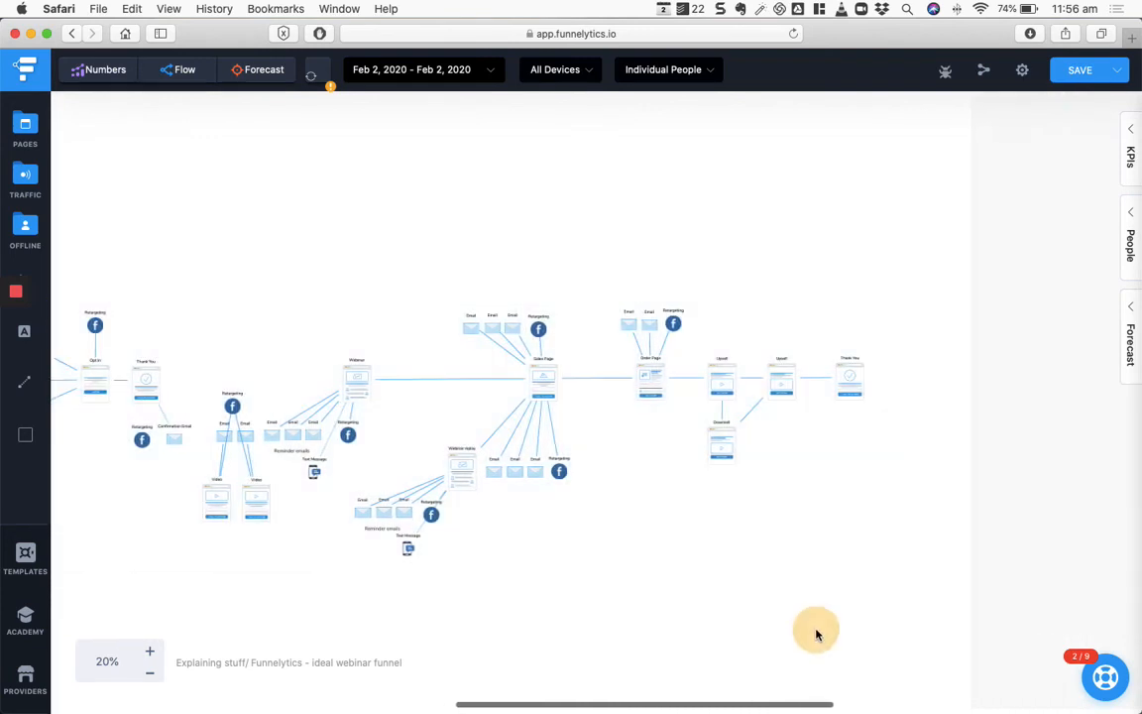
drag(915, 254, 36, 587)
click(459, 632)
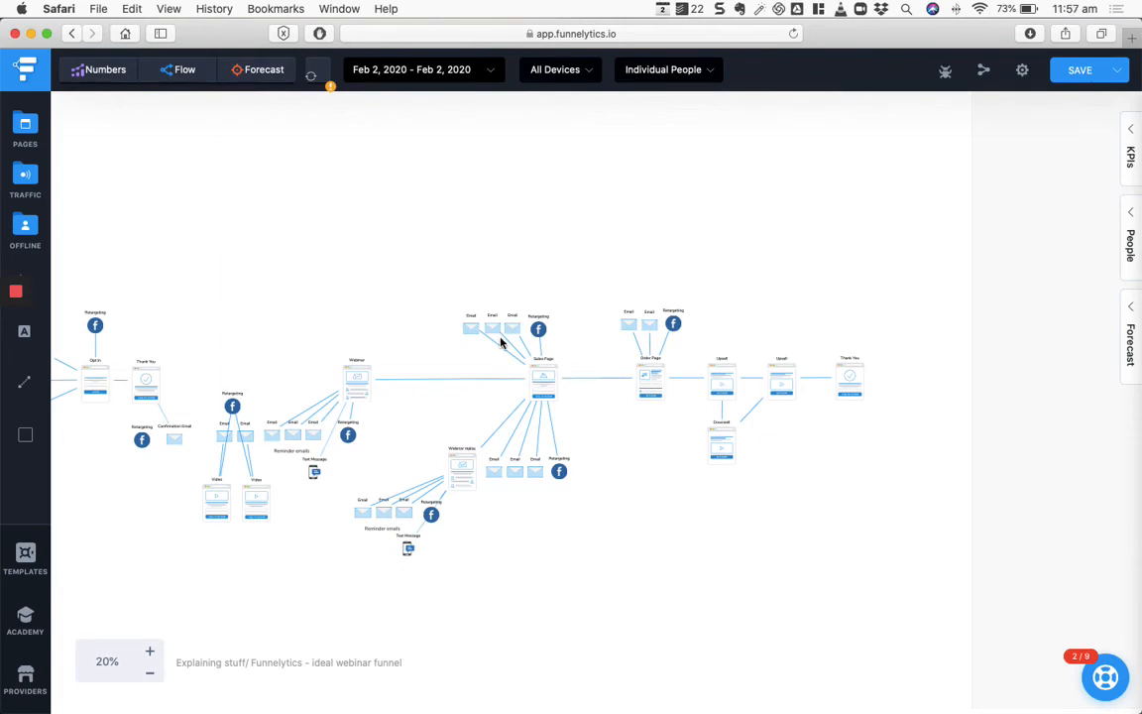
Step: Duplicate the three emails above the Sales Page twice and place the copies side by side in the empty area below the upsell pages
drag(430, 305, 668, 593)
click(523, 295)
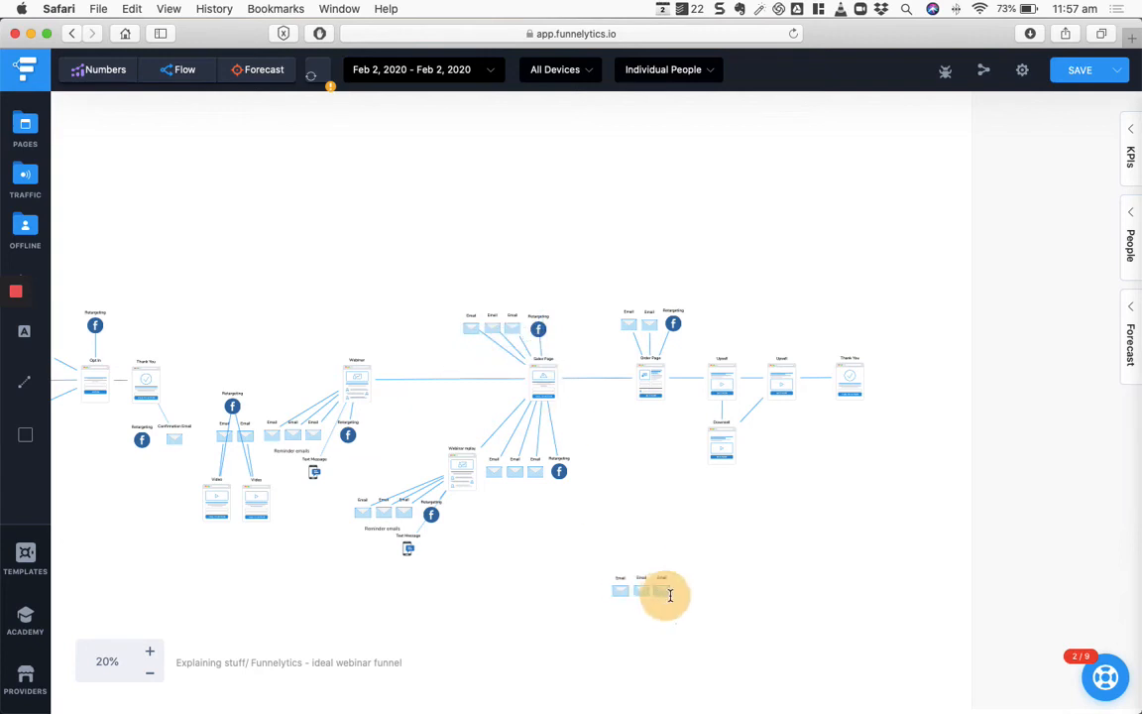
click(750, 579)
click(668, 591)
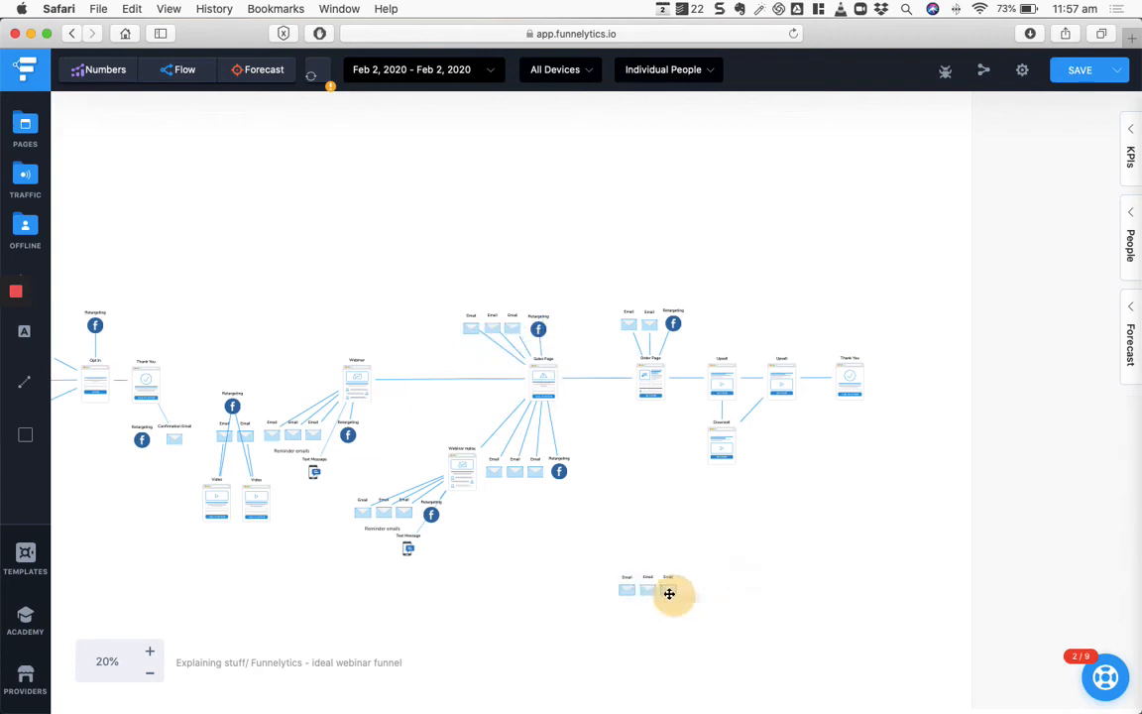
click(677, 560)
drag(684, 596, 743, 590)
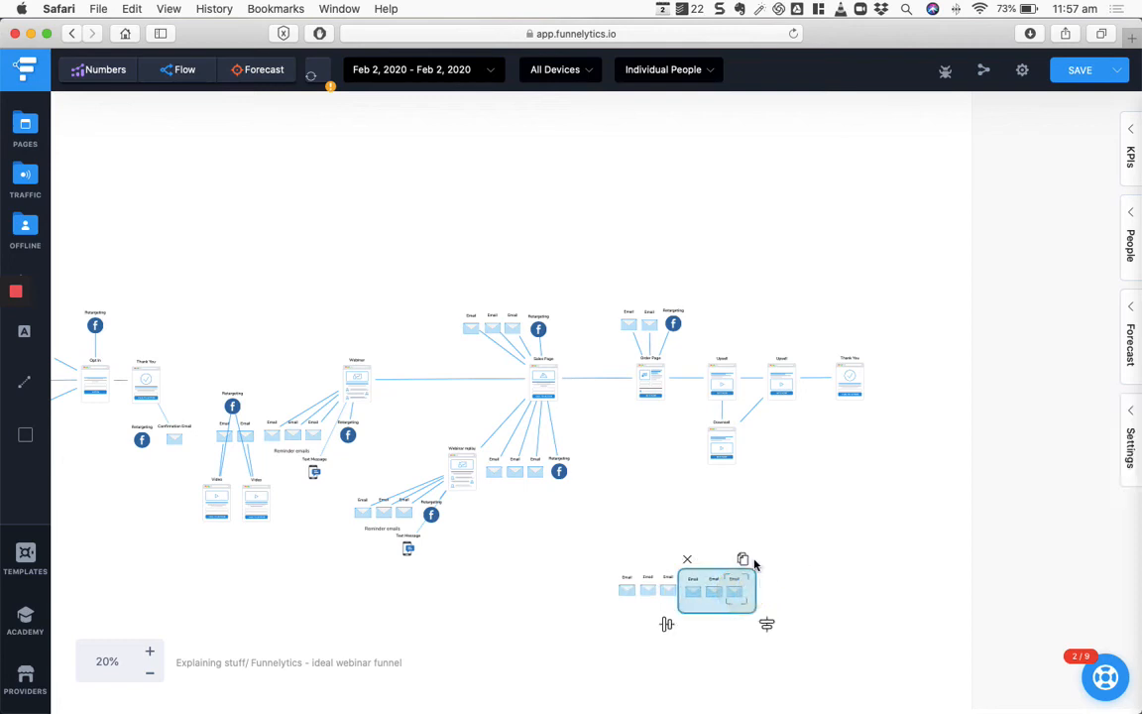
Step: Duplicate the row of six follow-up emails and place the copy at its right end to make twelve
click(818, 571)
click(682, 595)
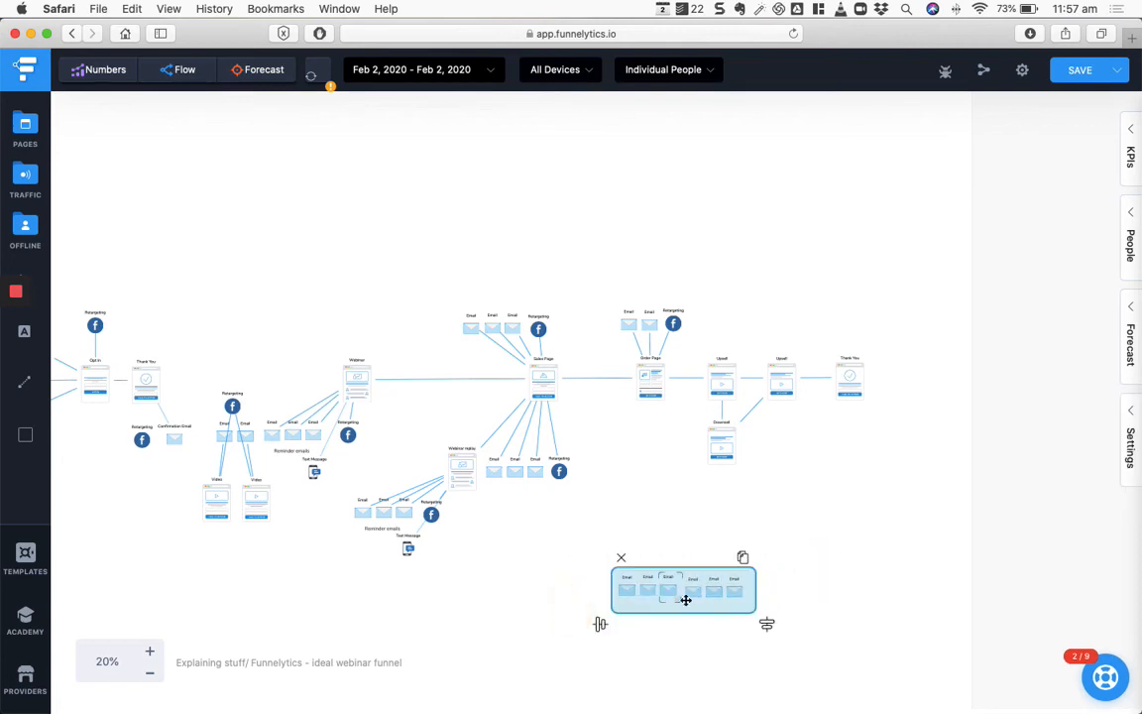
click(745, 561)
drag(744, 587, 869, 598)
click(837, 421)
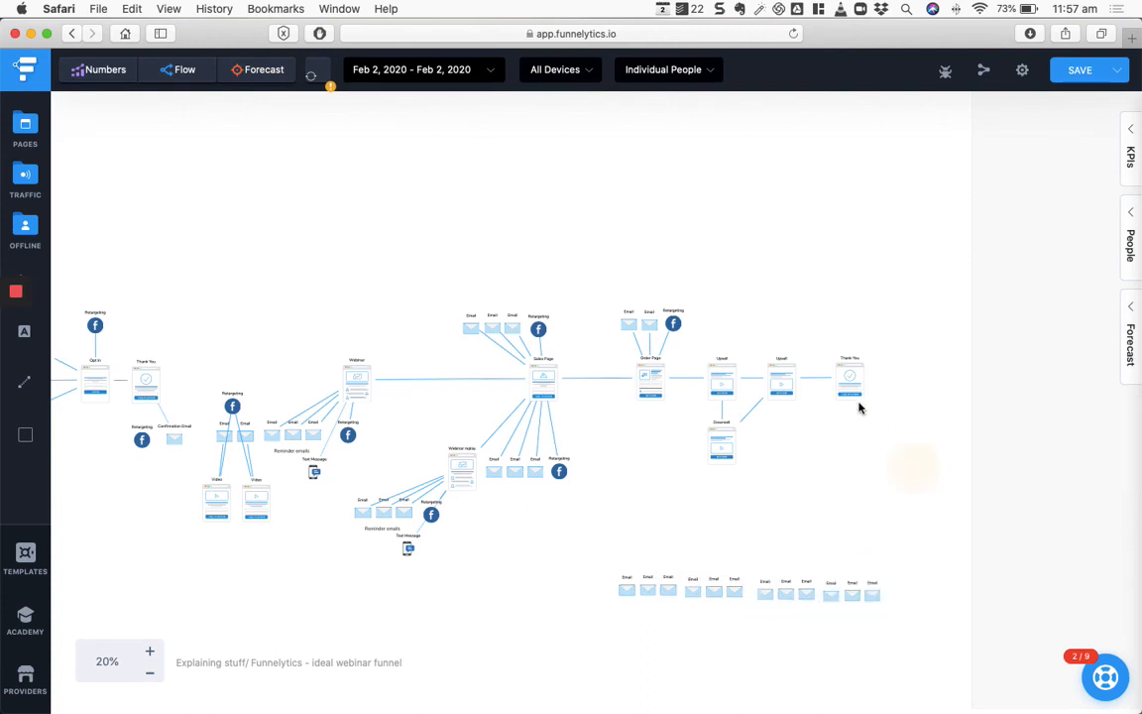
Step: Shift the last six follow-up emails slightly left to close the gap in the row
click(834, 389)
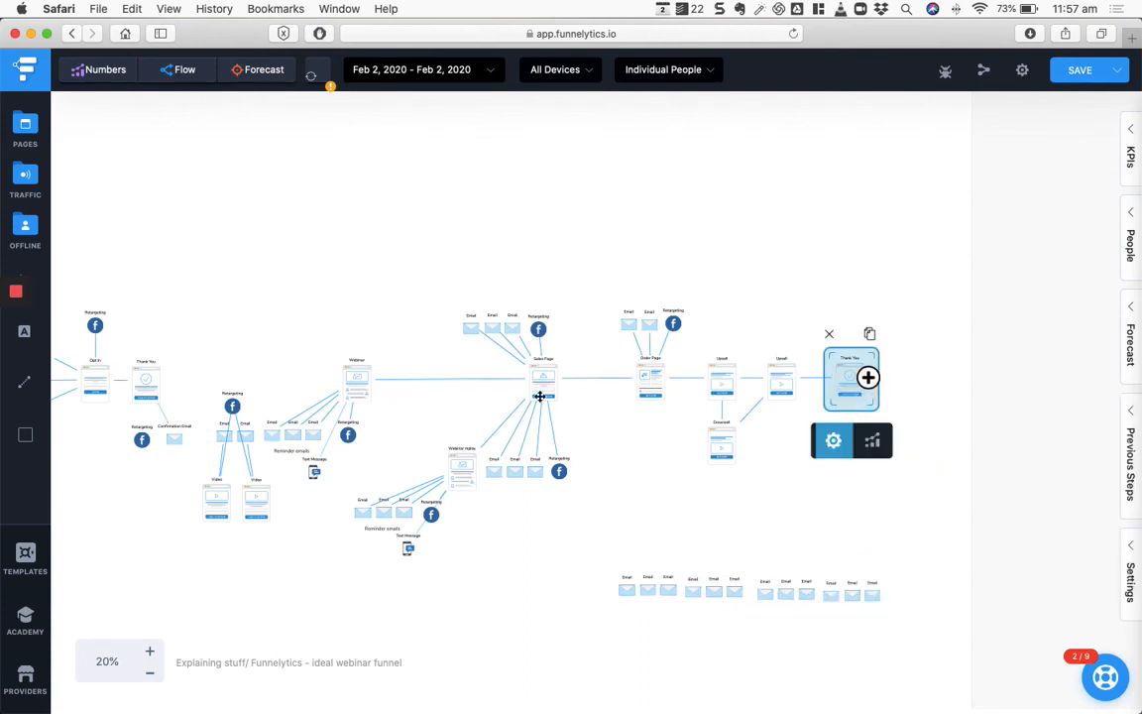
mouse_move(870, 378)
click(901, 619)
drag(901, 618, 758, 594)
click(798, 656)
click(675, 642)
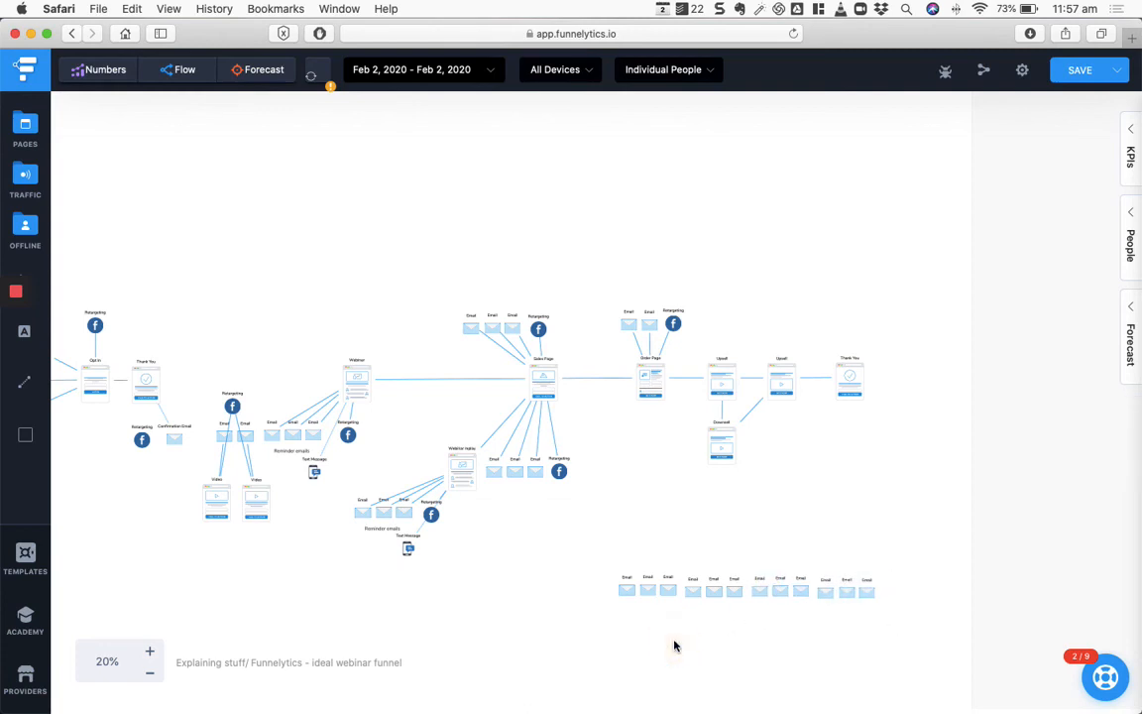
Step: Duplicate the Sales Page and place the copy centrally below the row of twelve follow-up emails
scroll(675, 642, down, 3)
scroll(675, 642, right, 5)
scroll(675, 644, down, 3)
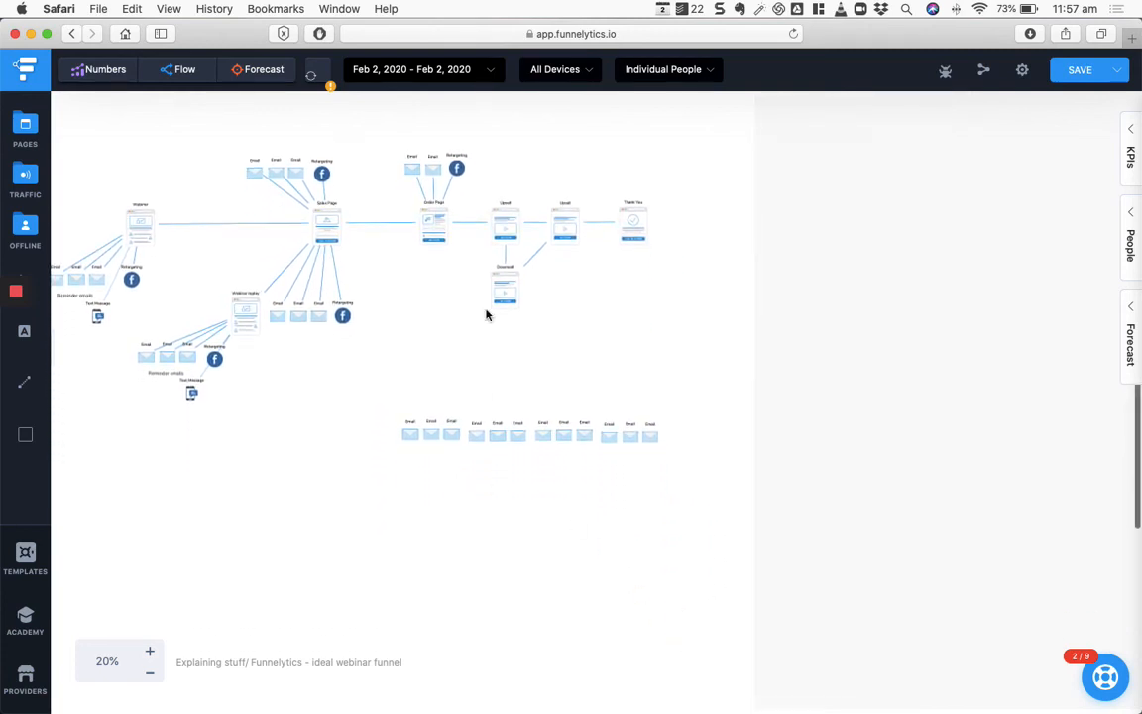
click(324, 233)
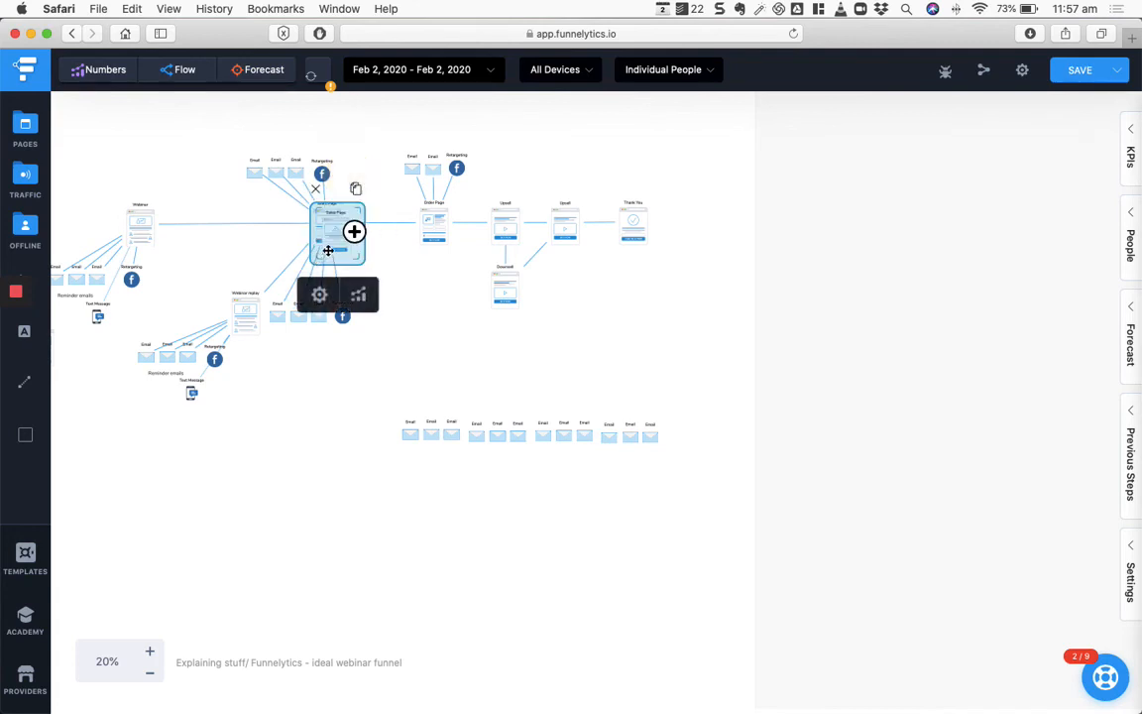
drag(354, 231, 517, 510)
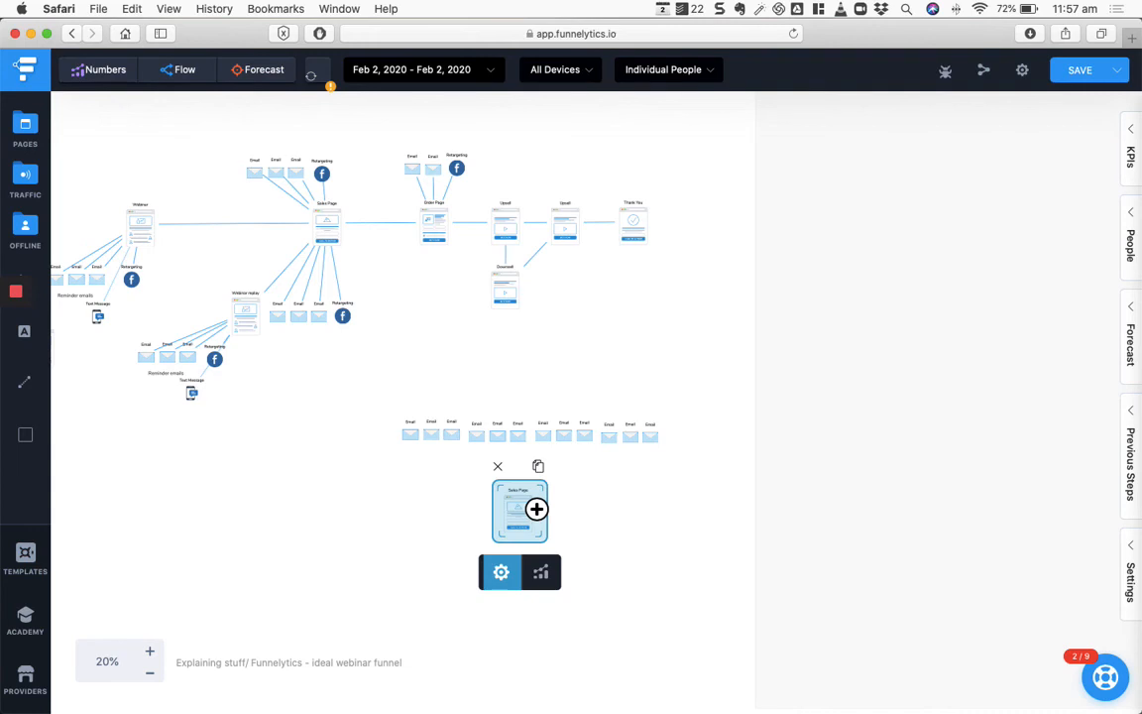
Step: Examine the entire map, comparing the main funnel, its upsell section and the separate email follow-up with its Sales Page
click(149, 673)
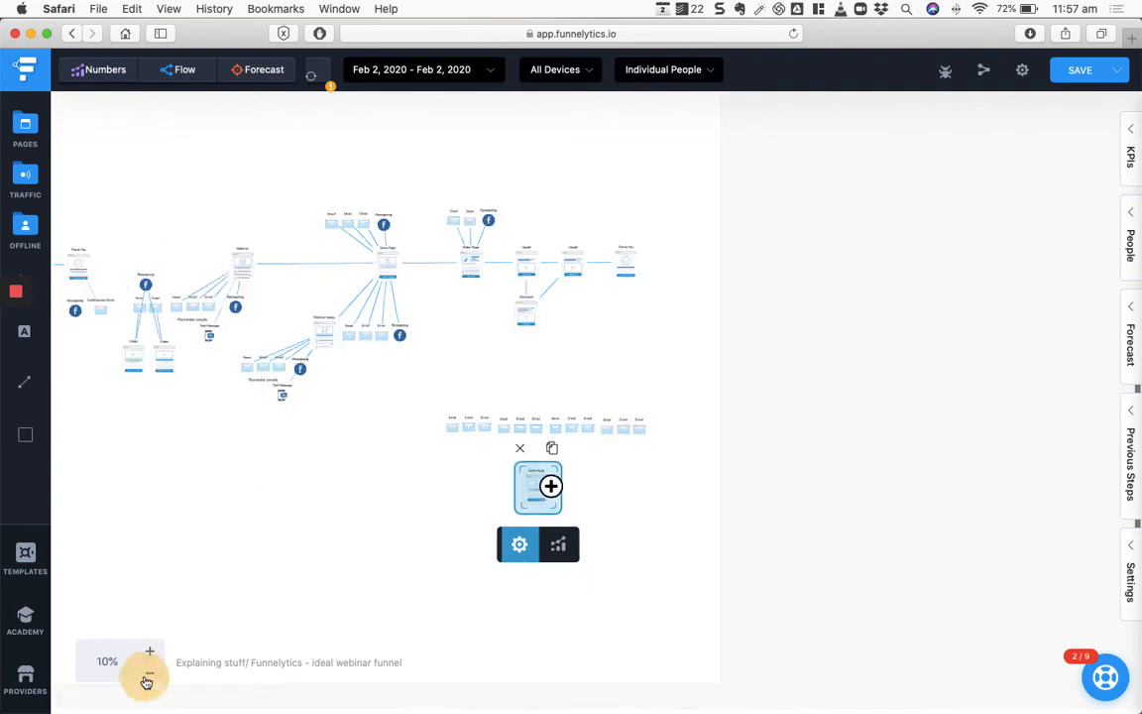
scroll(377, 563, left, 2)
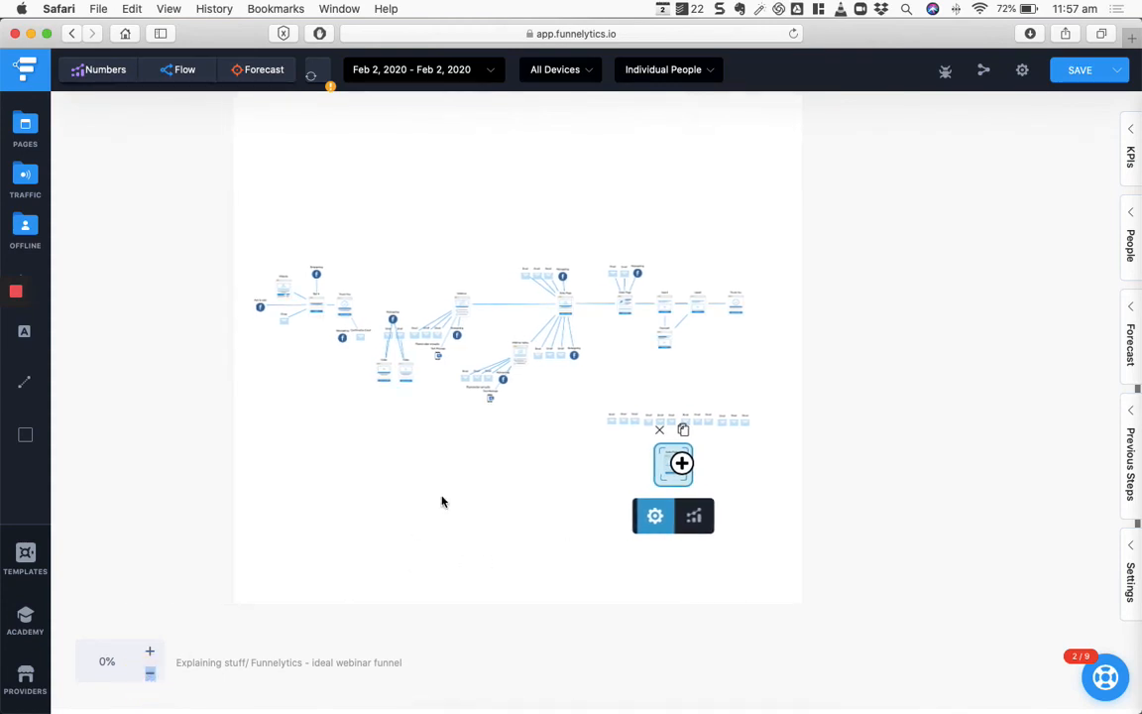
click(466, 476)
drag(230, 231, 785, 398)
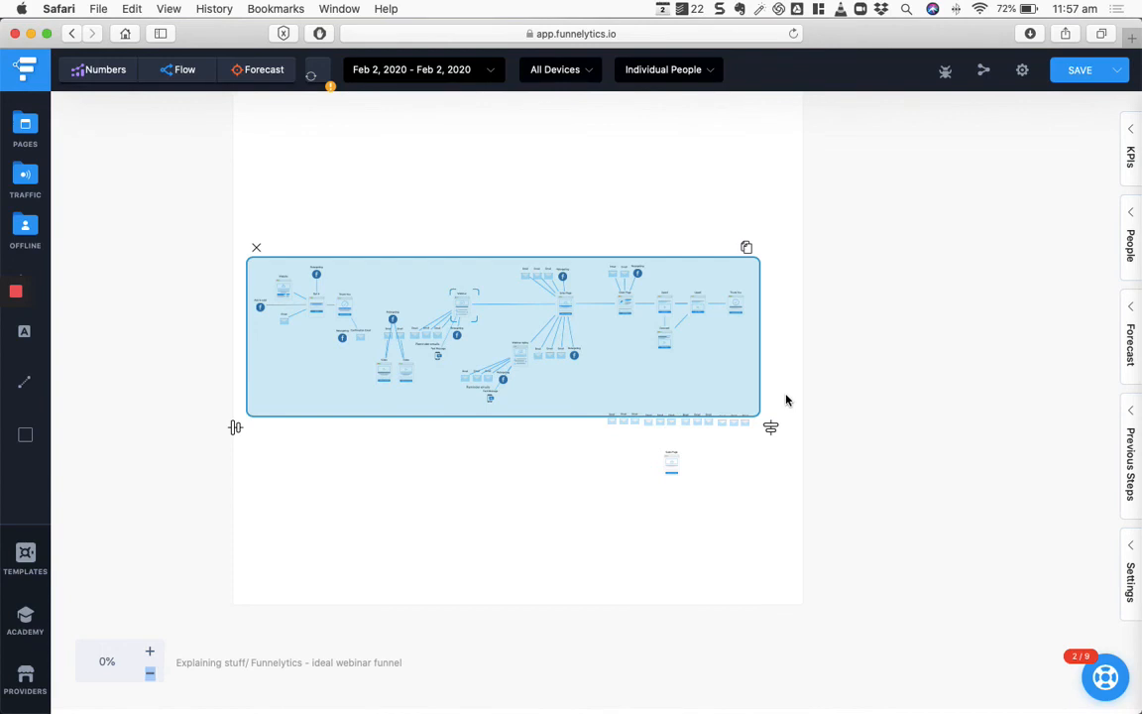
click(765, 364)
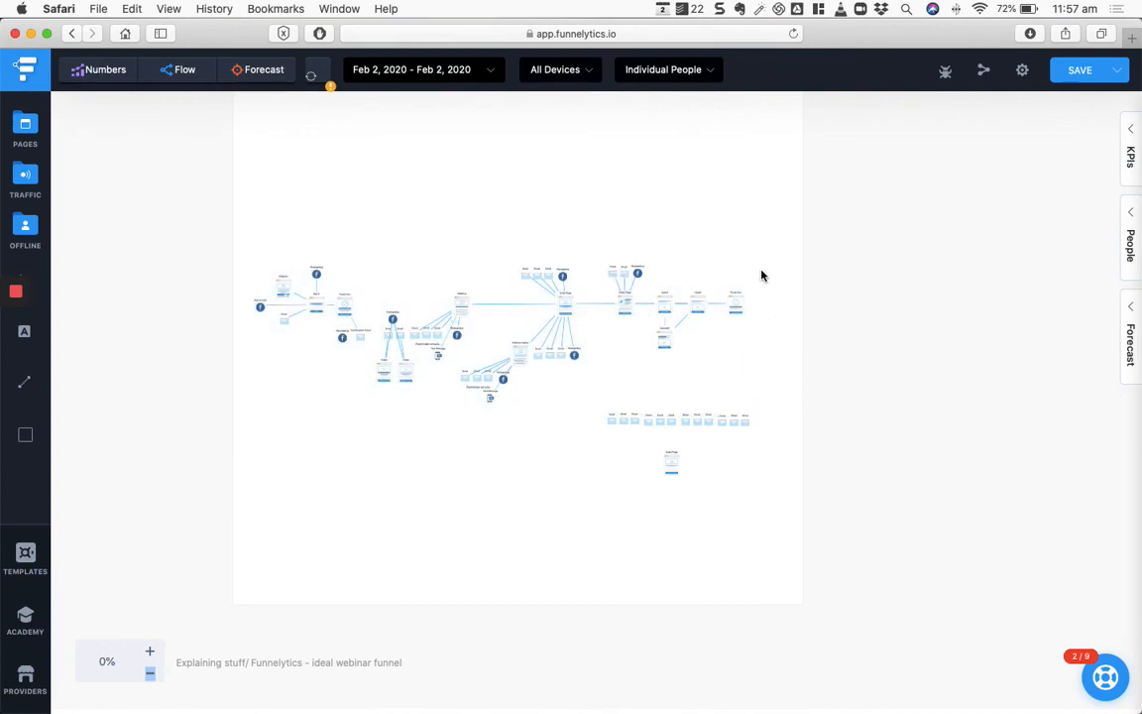
drag(761, 276, 652, 377)
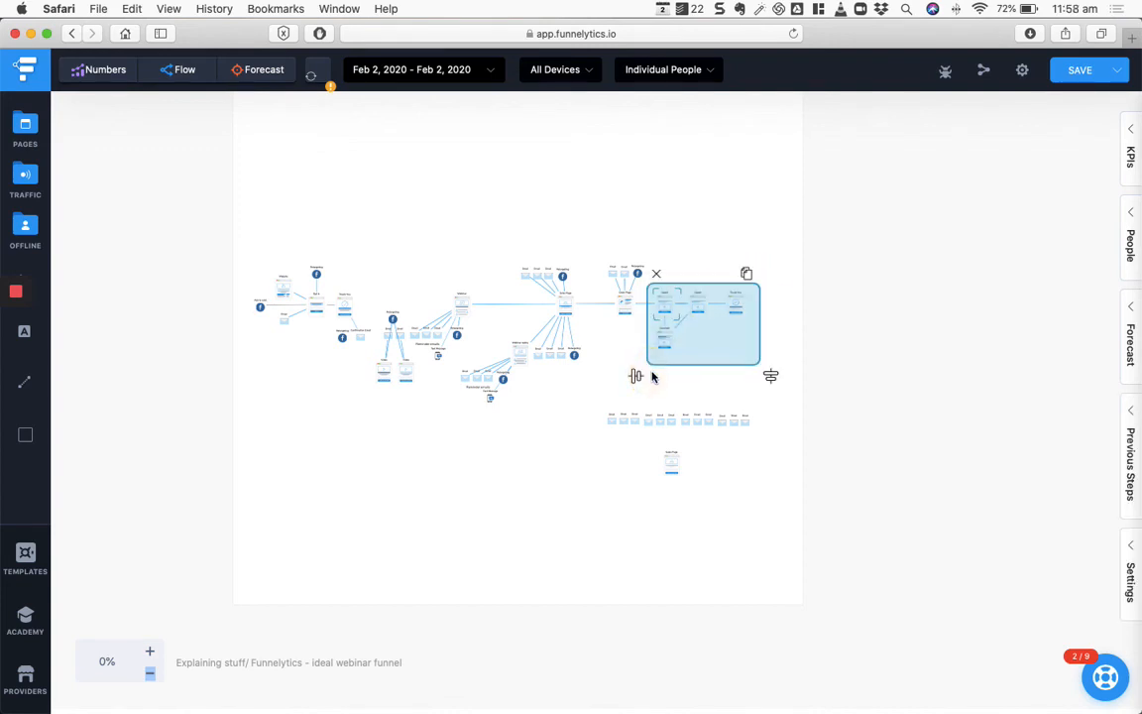
click(259, 306)
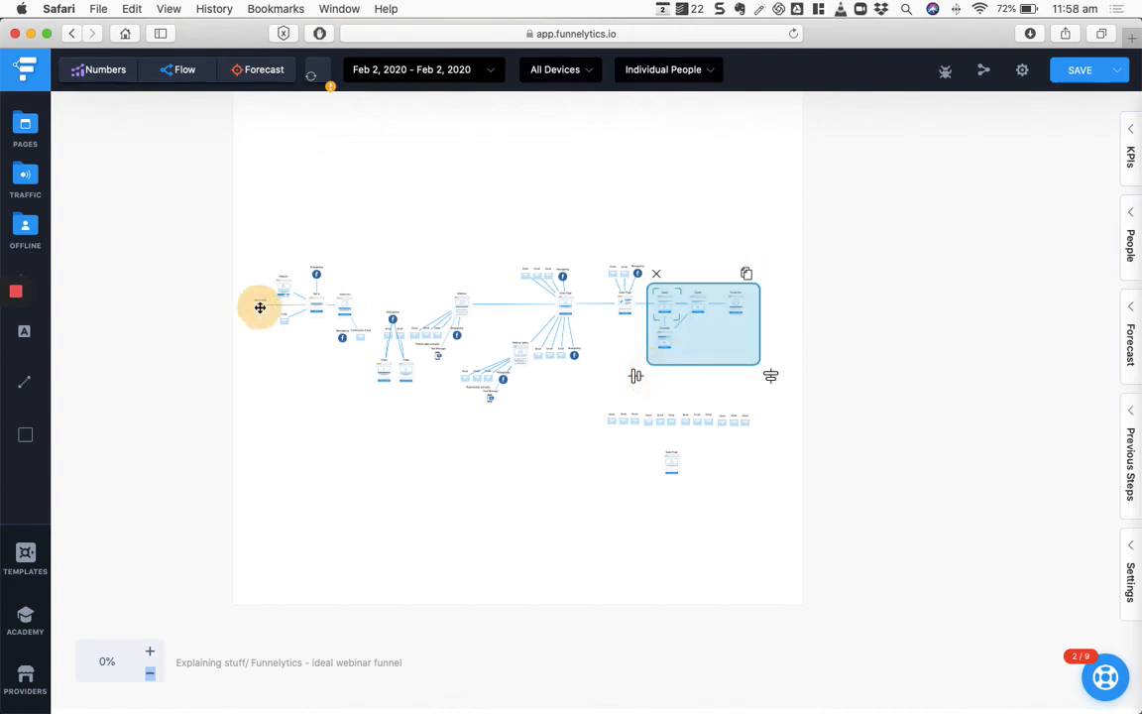
drag(580, 399, 815, 514)
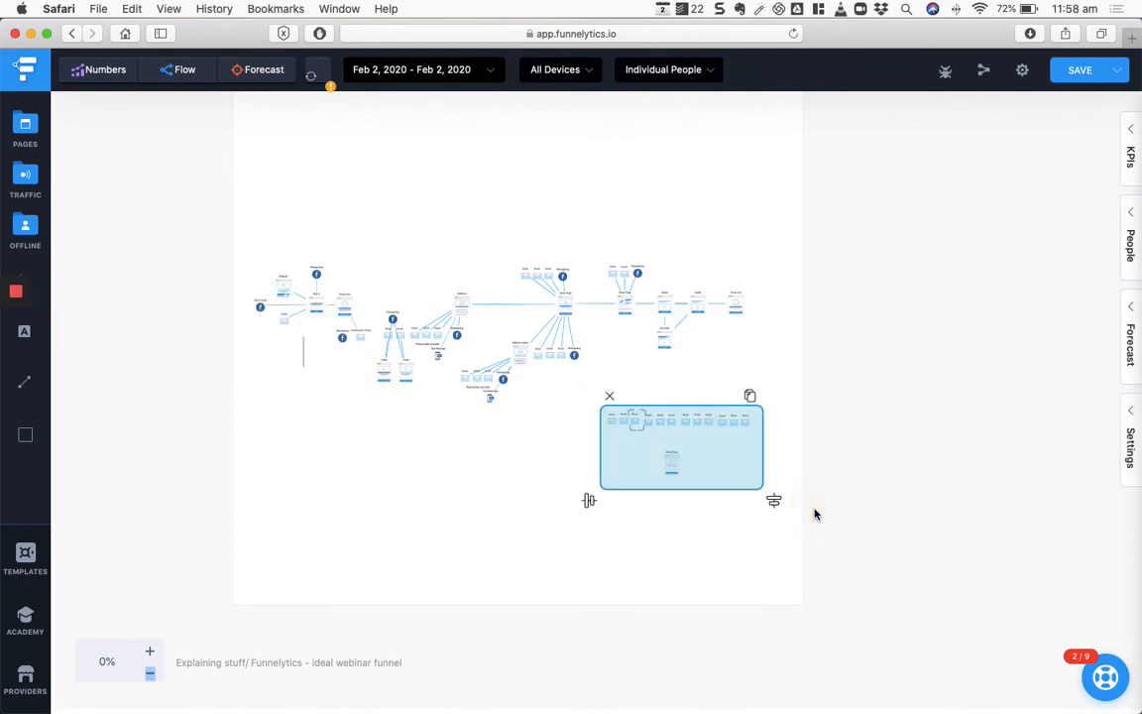
click(788, 536)
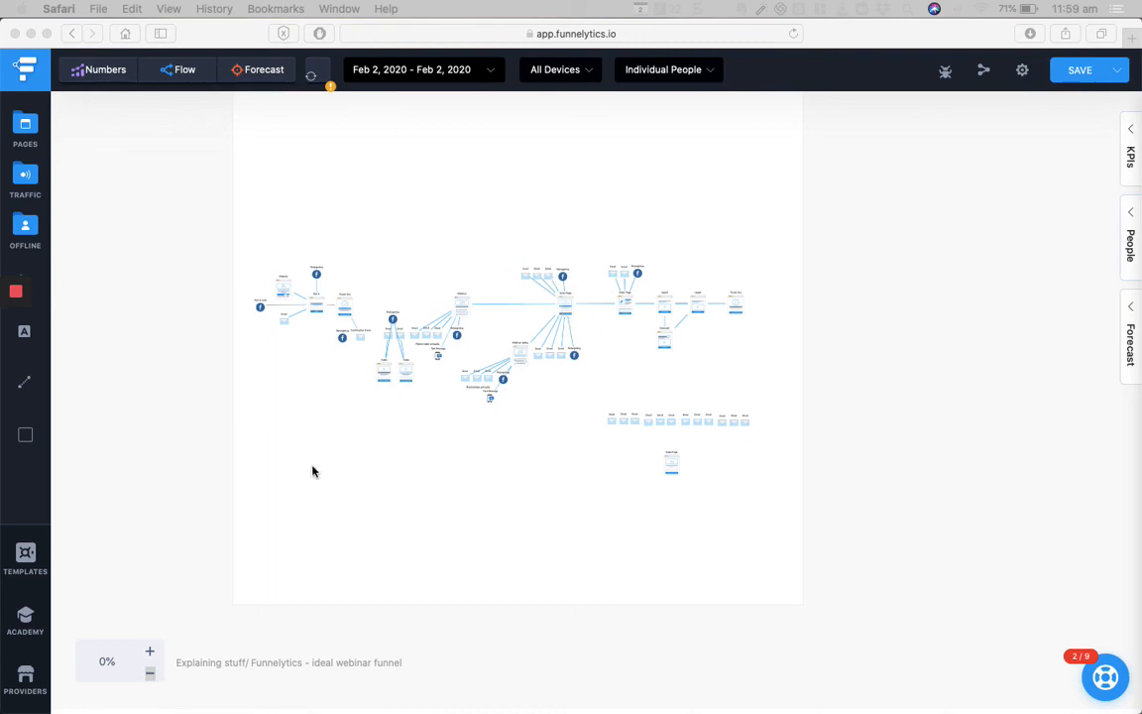
Step: Examine the Sales Page, the email and retargeting groups above and below it, and the two Upsell pages up close
click(150, 653)
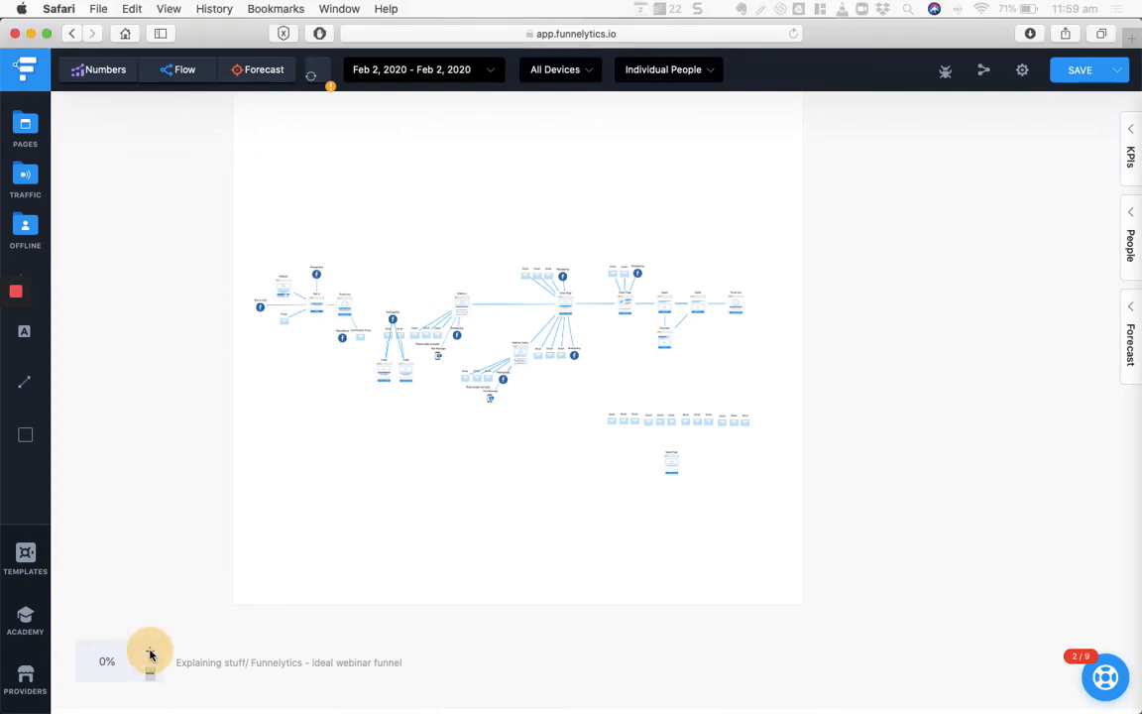
scroll(420, 426, up, 5)
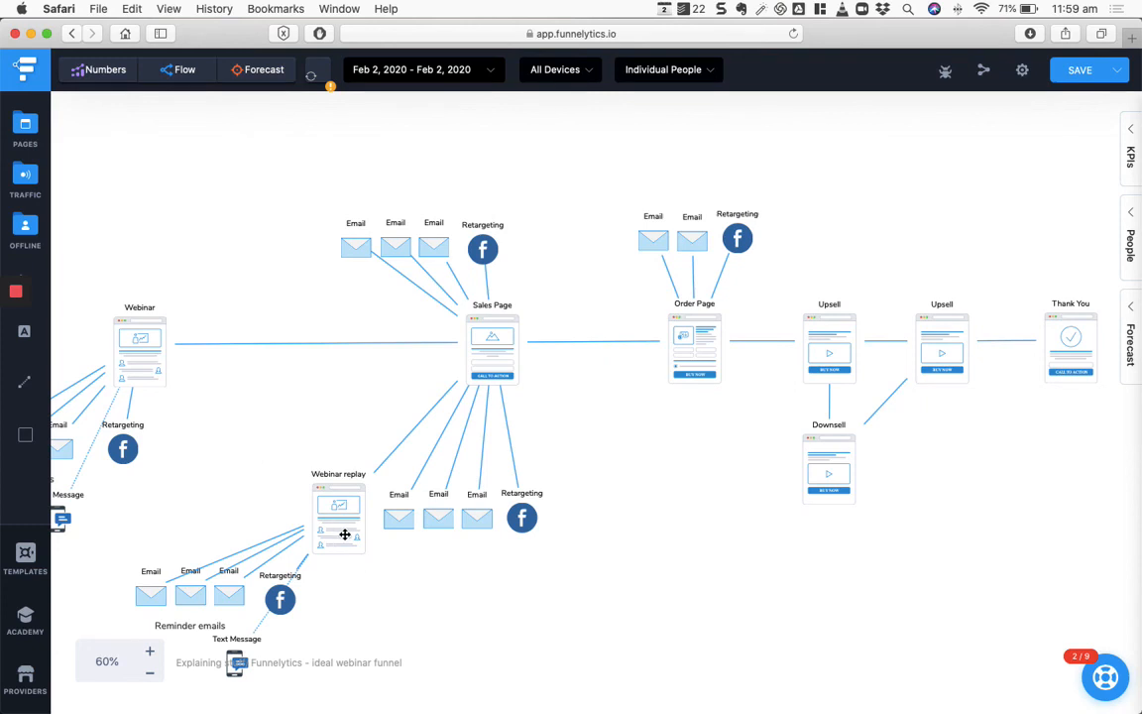
drag(333, 188, 577, 267)
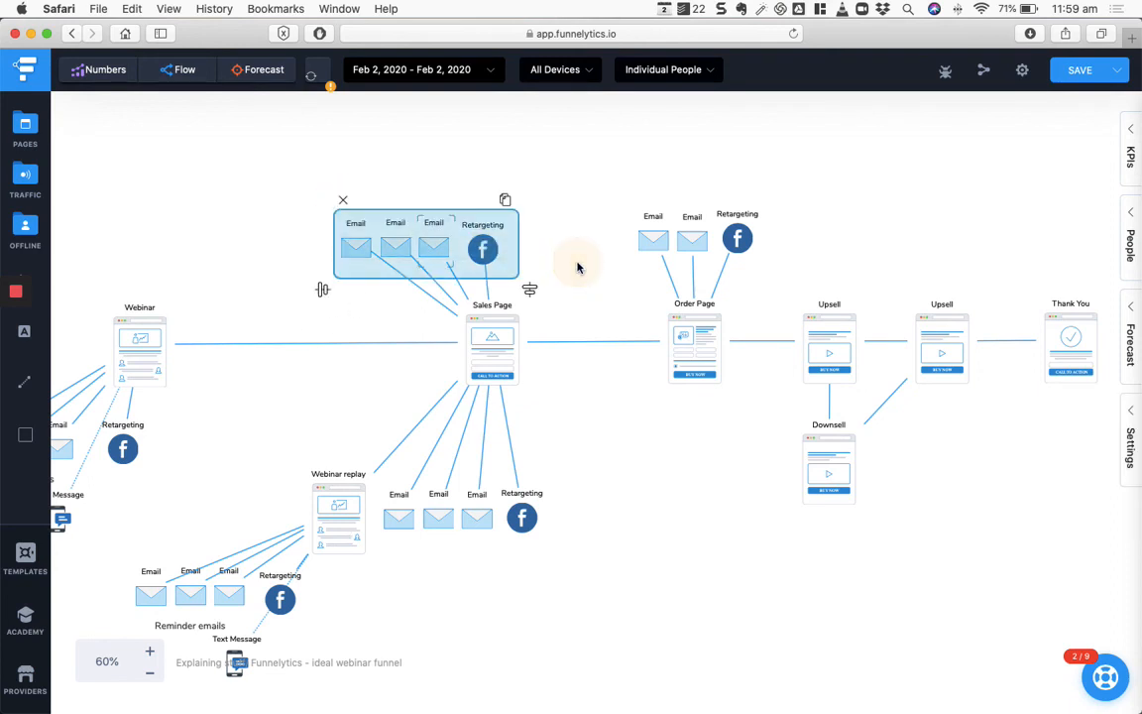
drag(572, 483, 386, 564)
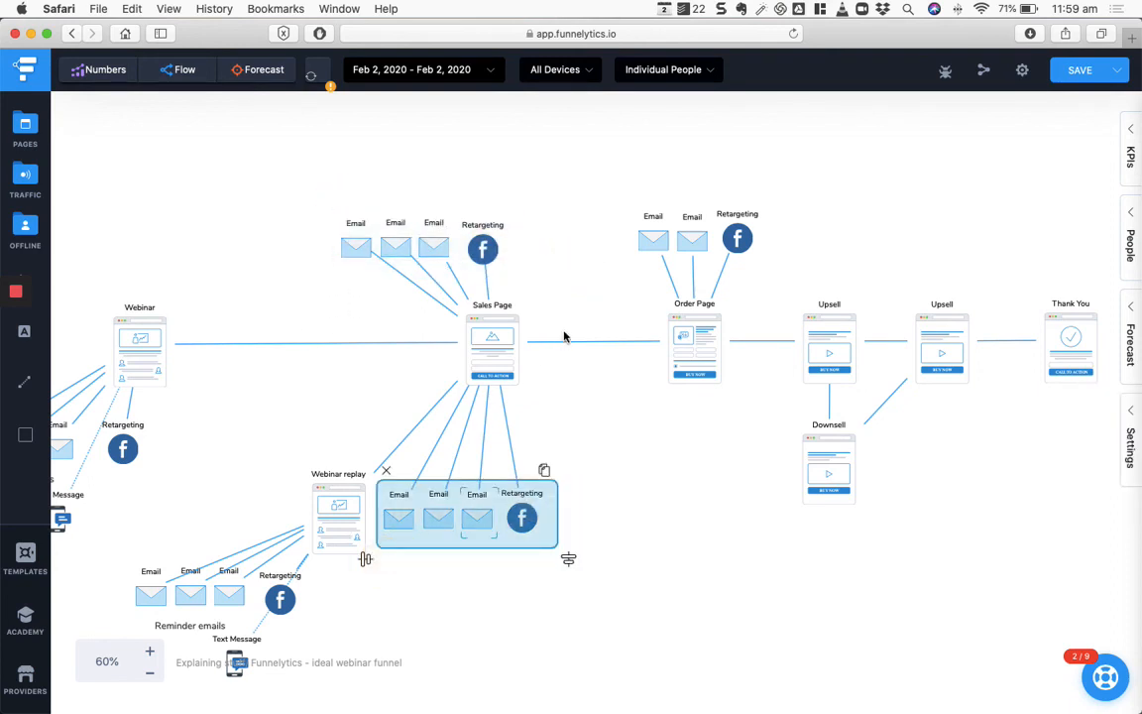
click(496, 340)
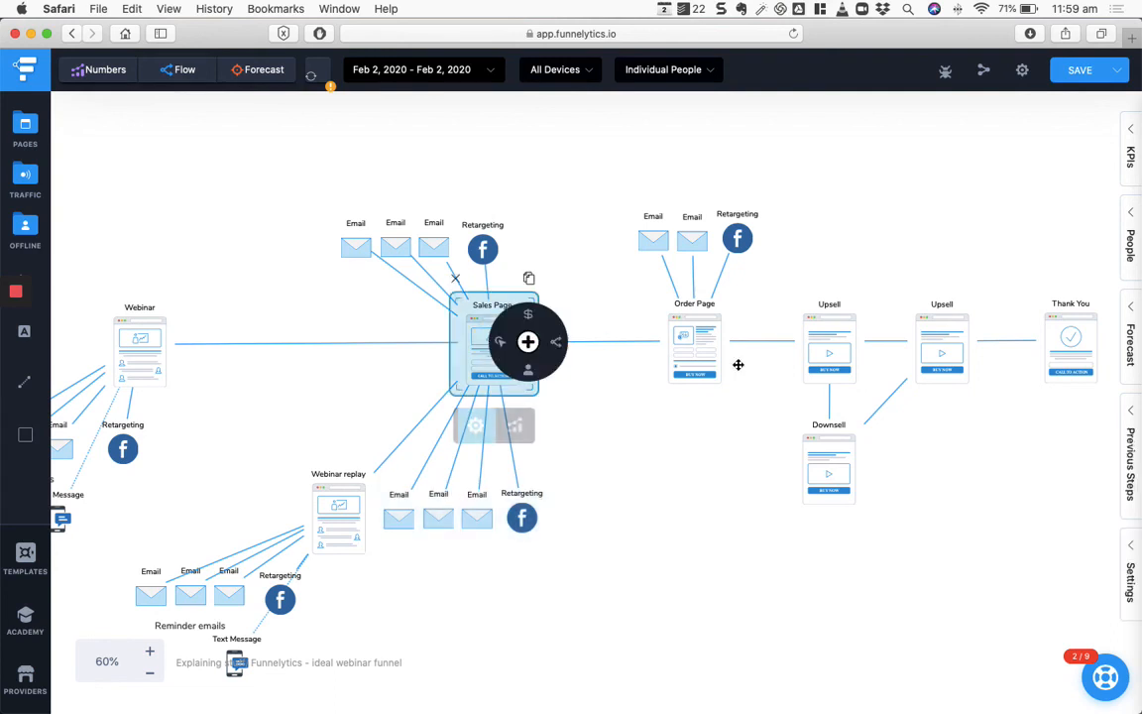
click(829, 357)
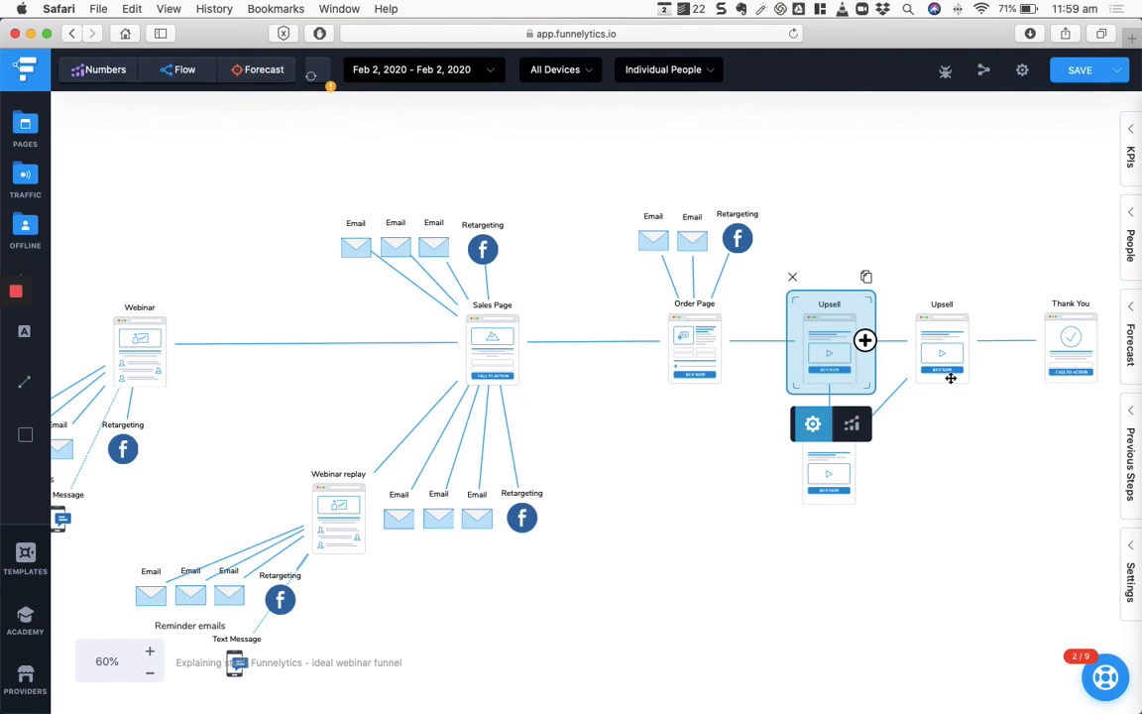
drag(983, 278, 900, 392)
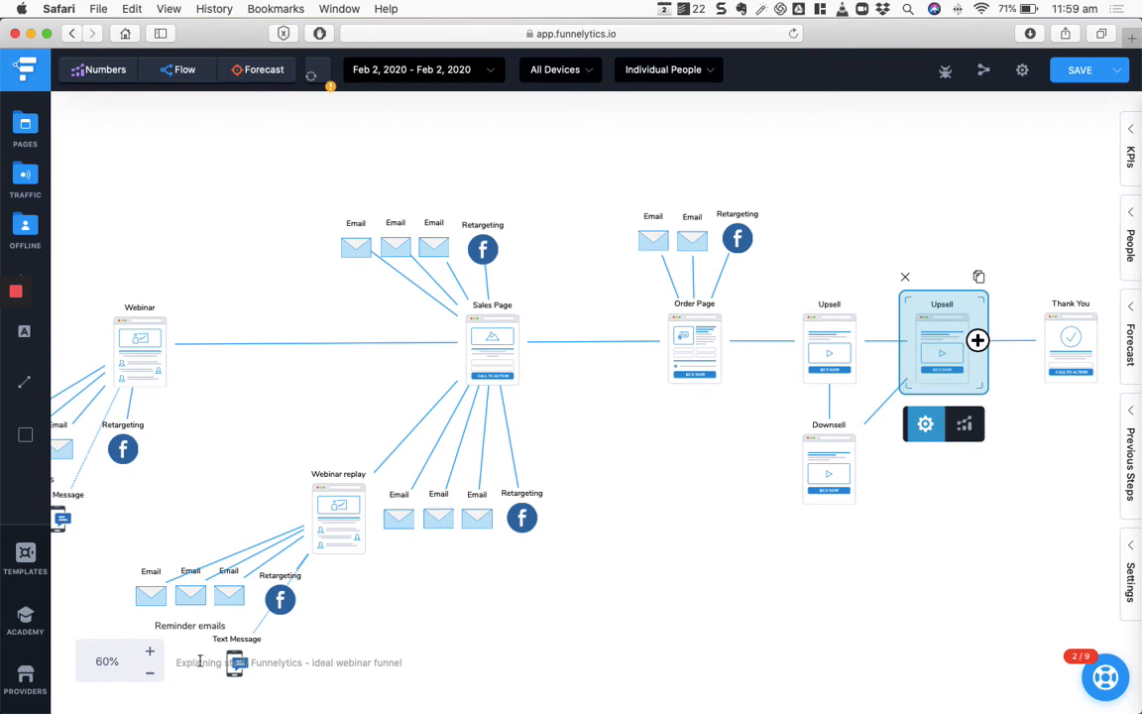
click(150, 673)
click(150, 672)
scroll(379, 614, left, 3)
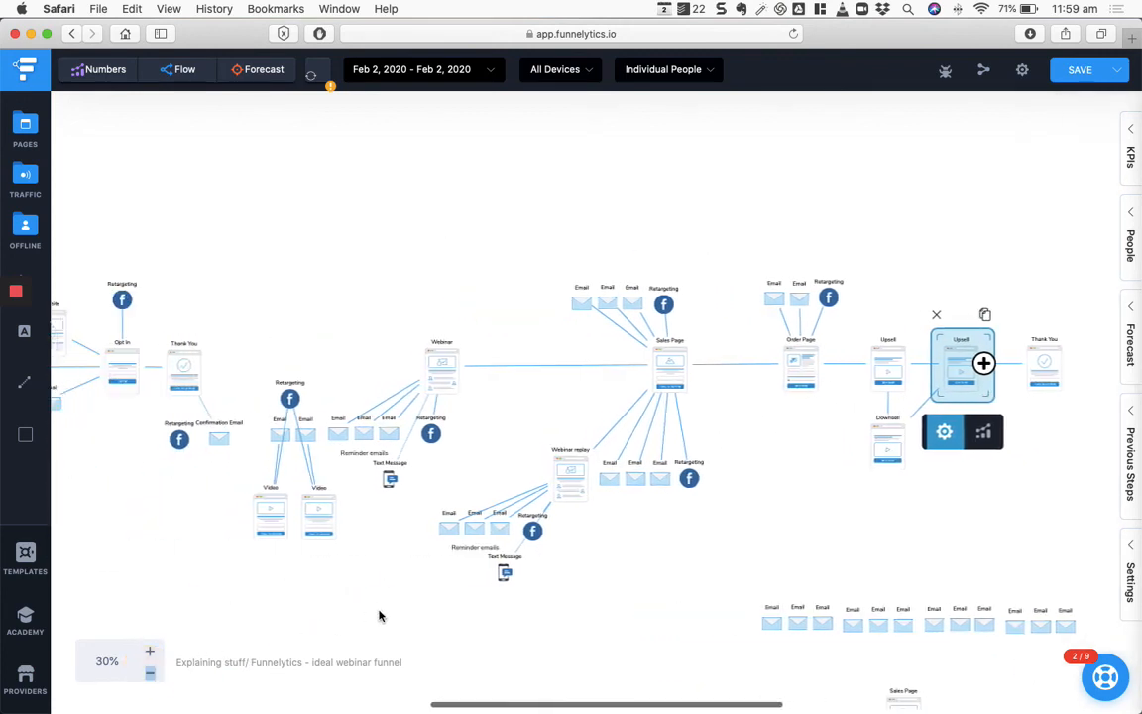